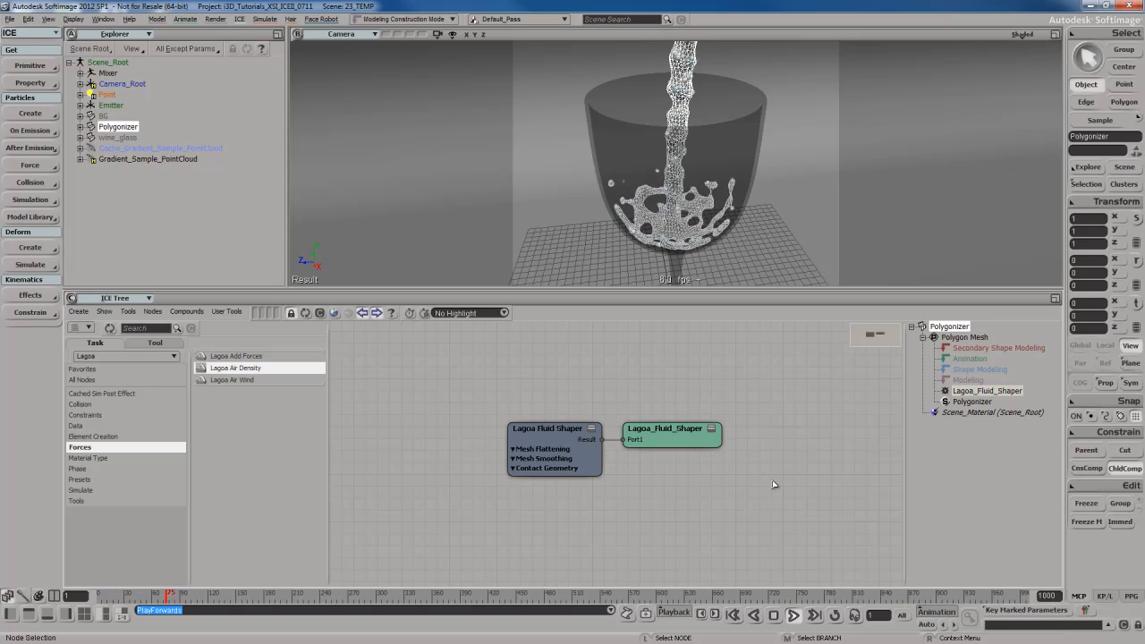
Stop playback and preview the fluid mesh in a render region around the wine glass, closing the region when done
key("Up")
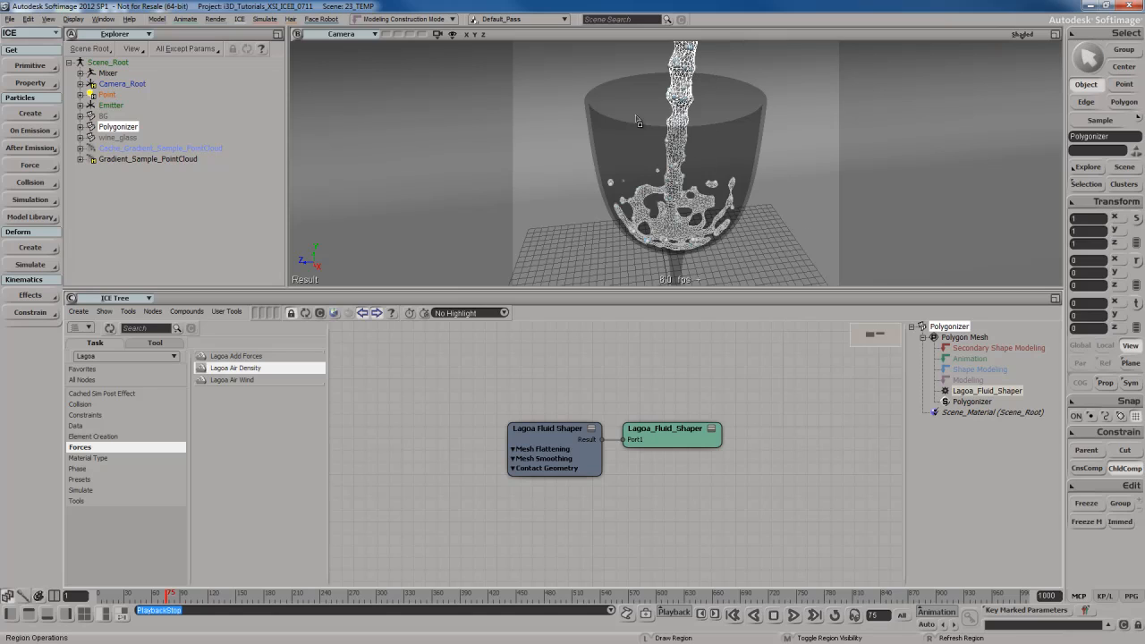
left_click(787, 227)
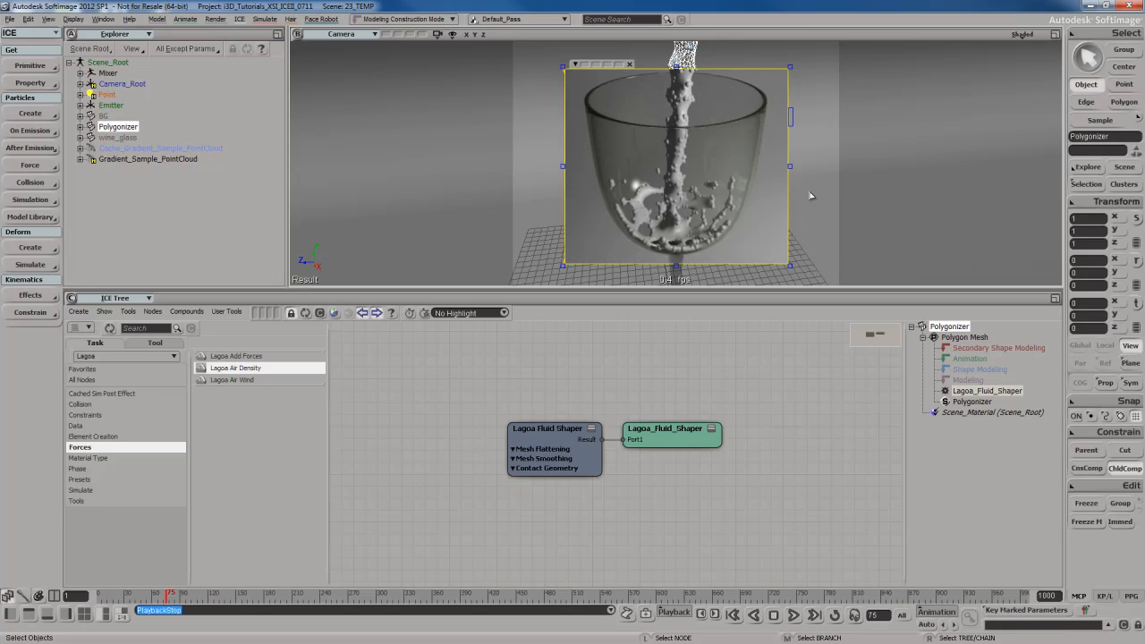
key("shift+q")
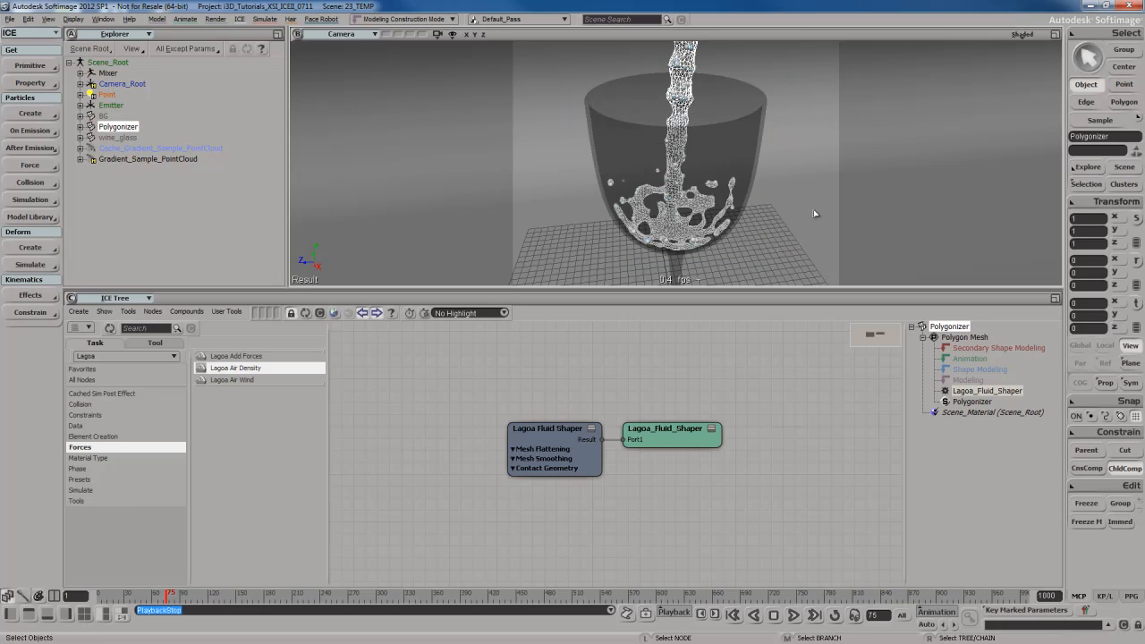
Turn off Render Visibility for the Cache_Gradient_Sample_PointCloud object
left_click(167, 149)
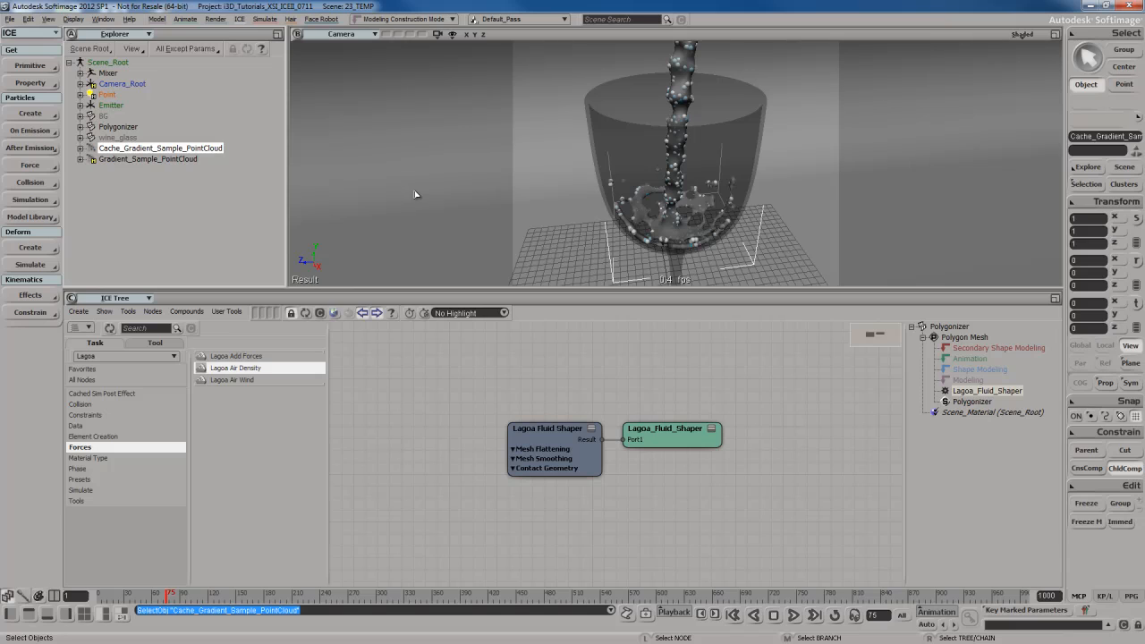
key("F3")
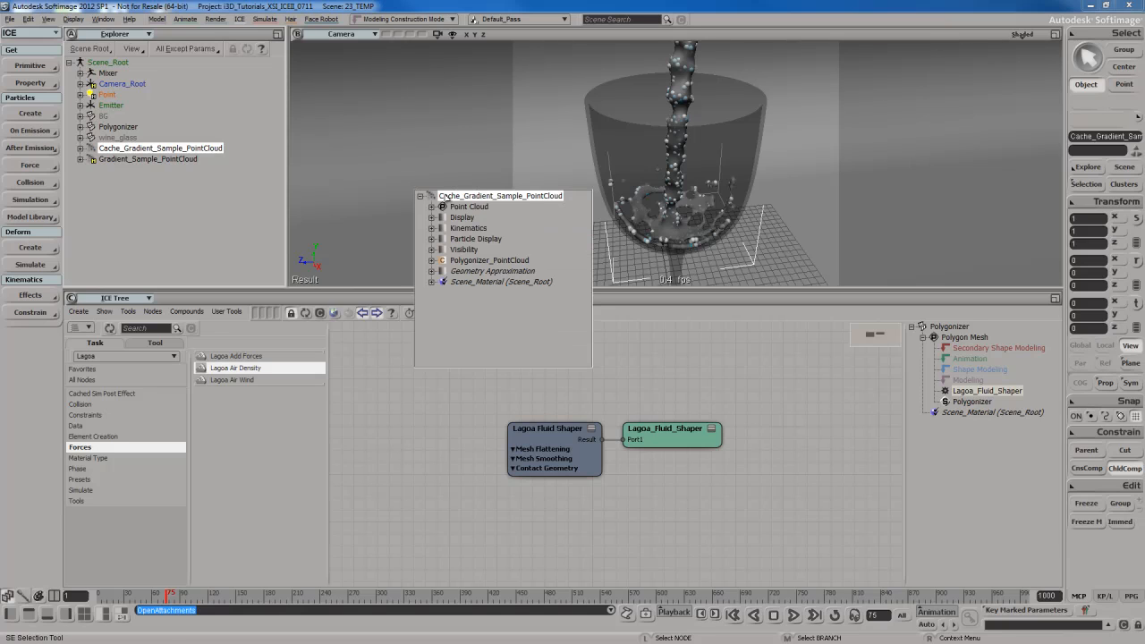
left_click(462, 250)
left_click(272, 185)
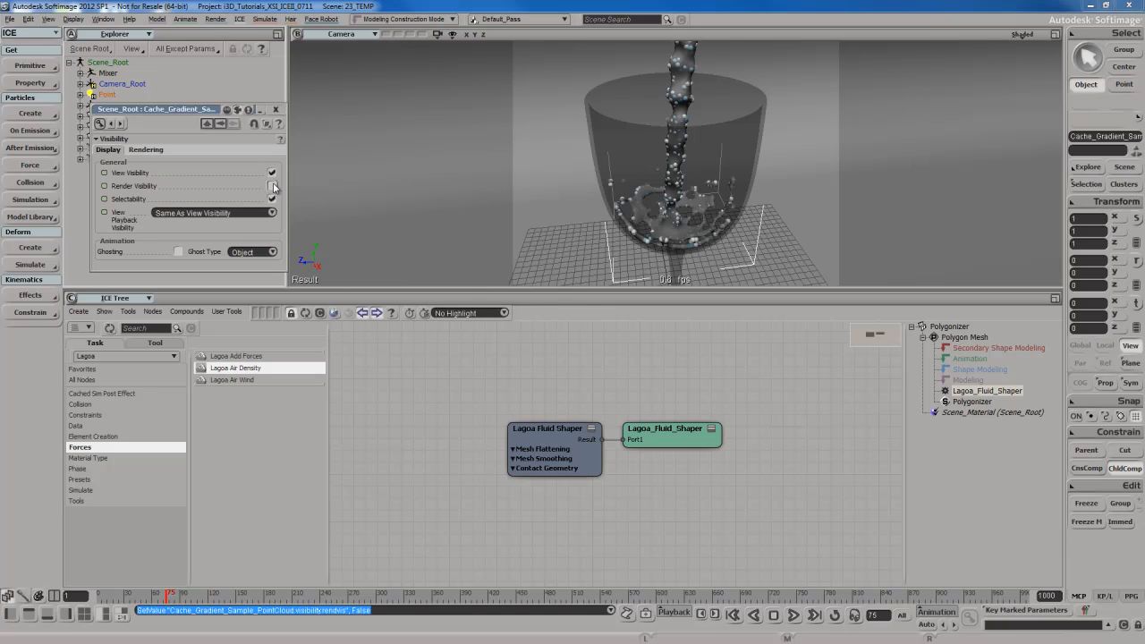
left_click(276, 109)
Check the glass and fluid again in a render region, then clear the region and deselect everything
key("q")
left_click_drag(548, 75, 803, 268)
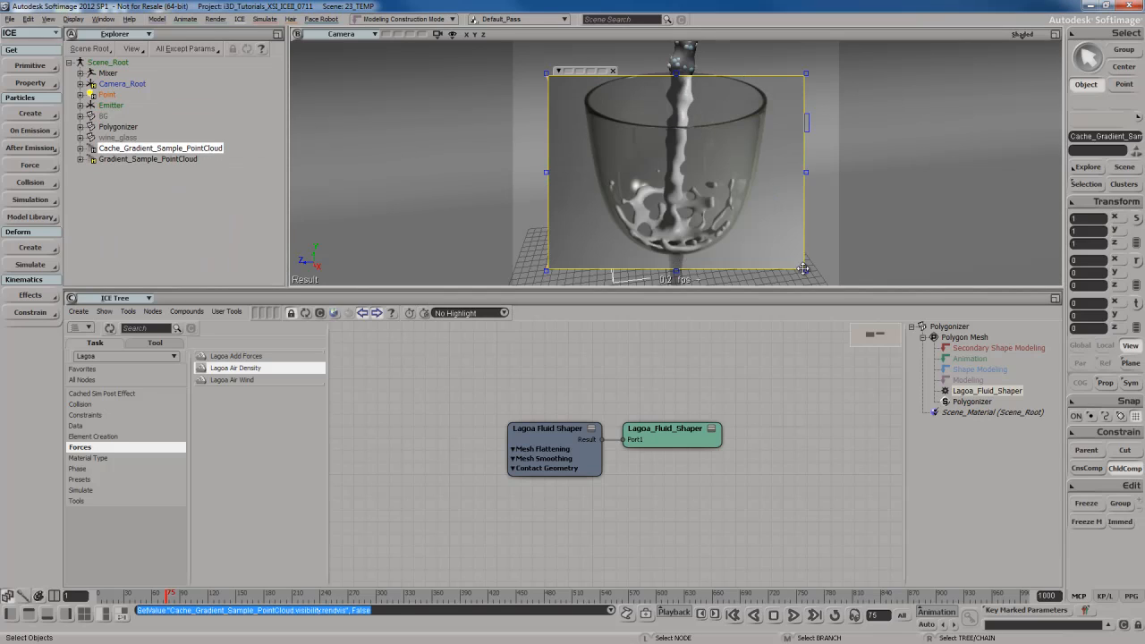
key("q")
middle_click(826, 172)
left_click(800, 200)
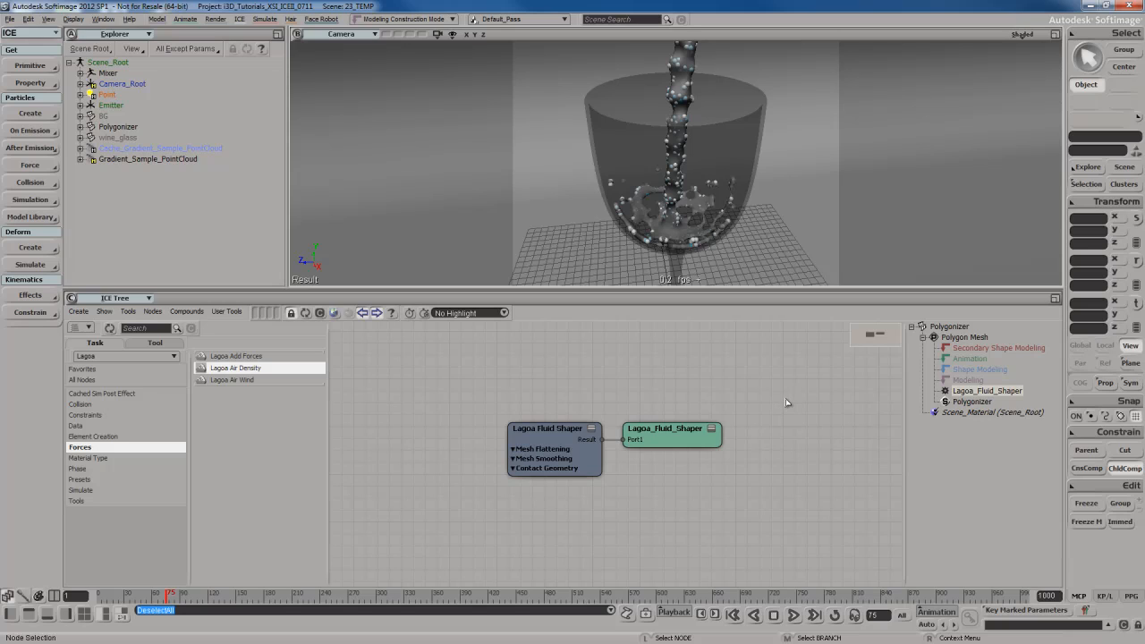
Create a new non-simulated ICE tree on the Polygonizer mesh and display it for editing
left_click(125, 127)
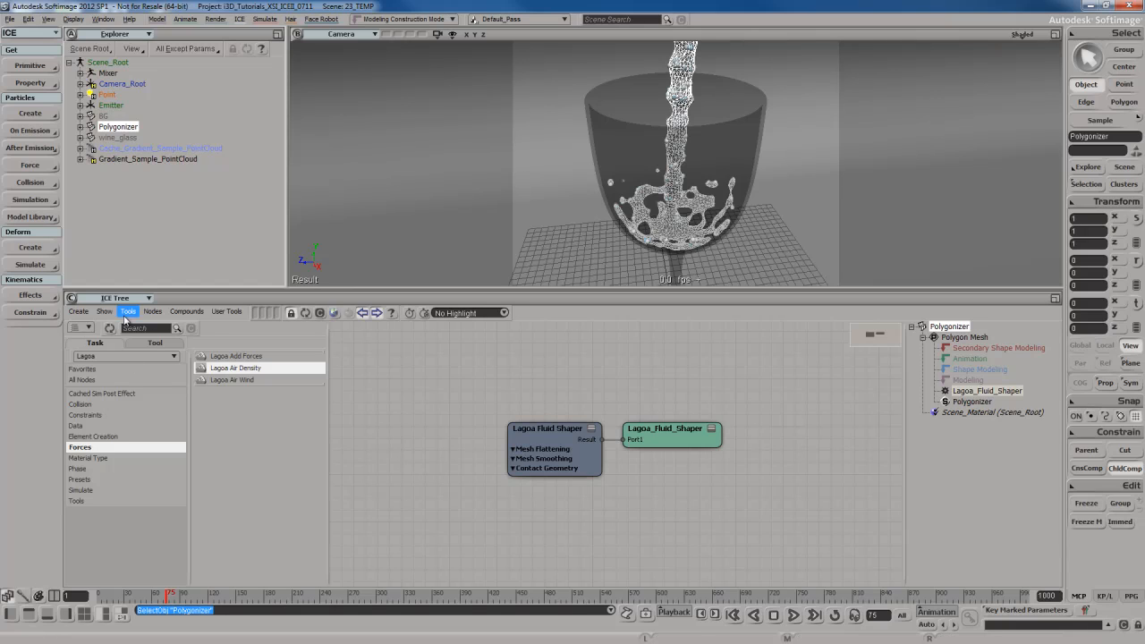
left_click(78, 312)
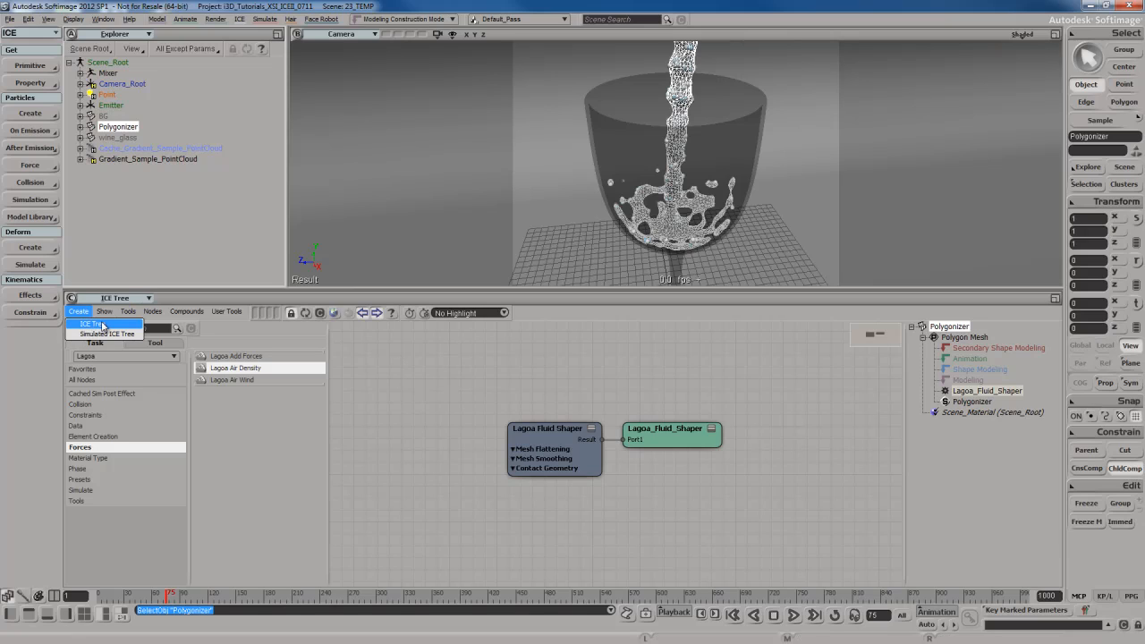
left_click(103, 326)
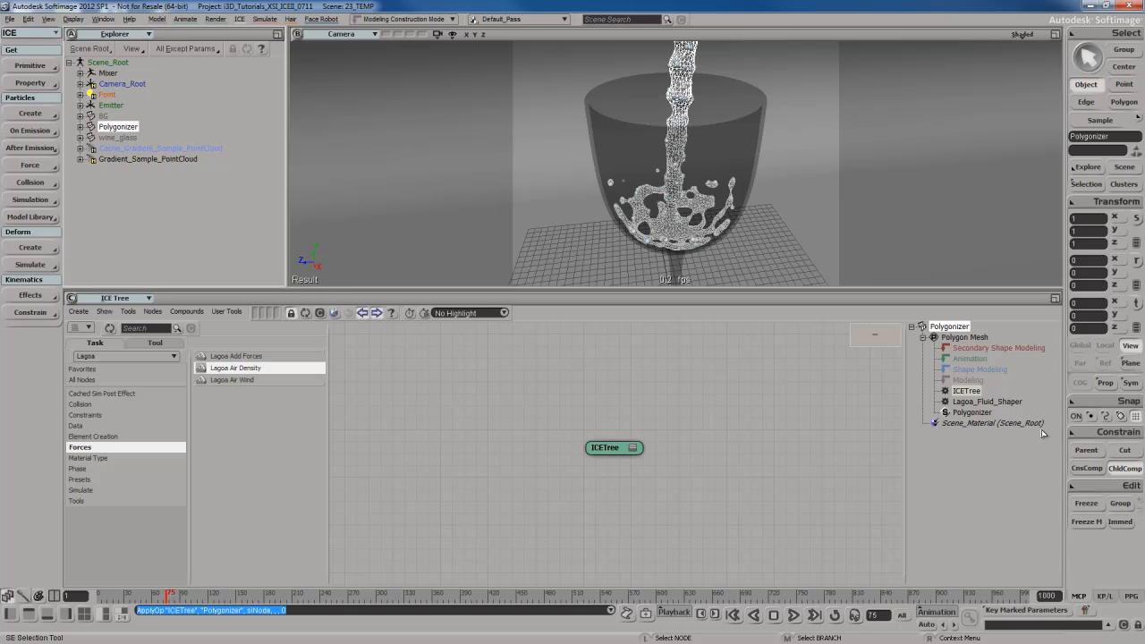
left_click(970, 402)
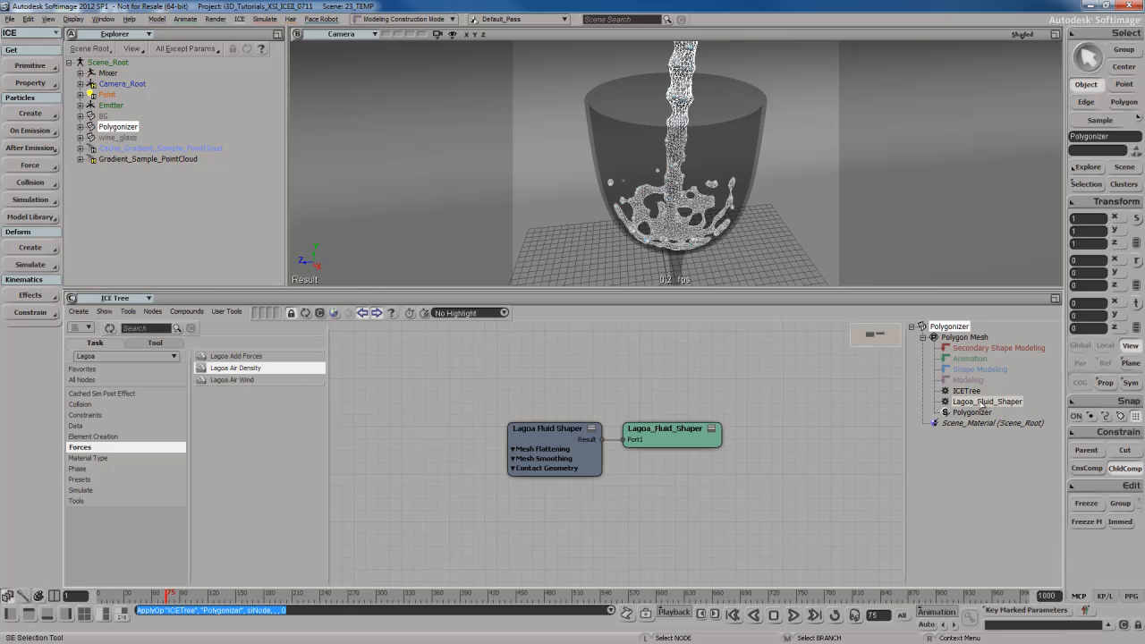
left_click(970, 392)
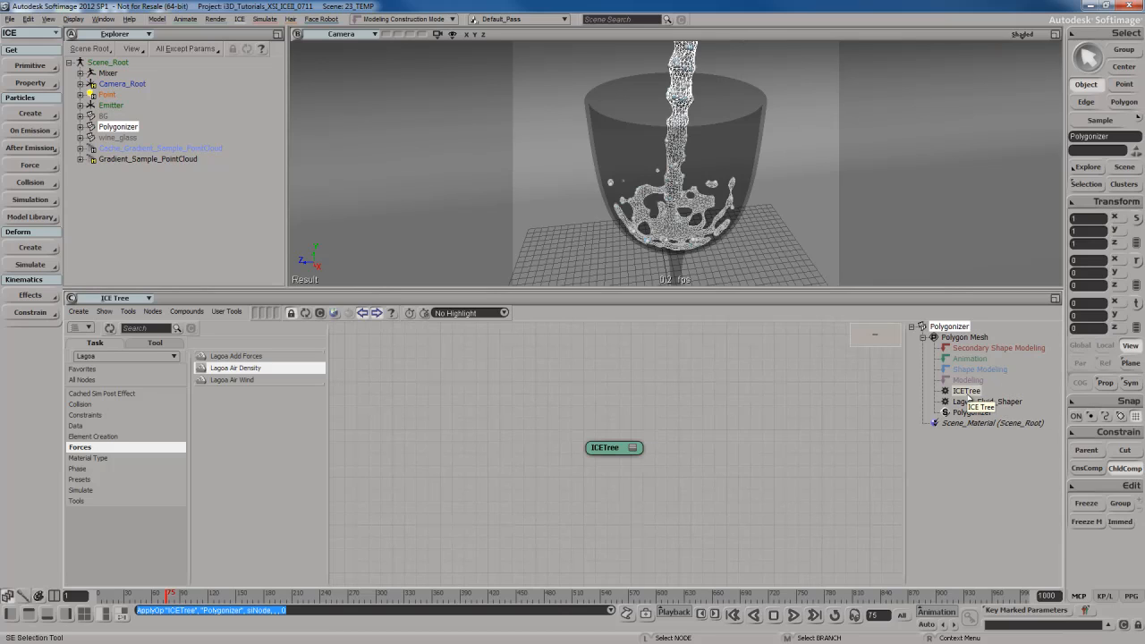
Rename the new ICE tree Color_Gradient_ICETree and shift its node to the far side of the graph to free up space
double_click(965, 392)
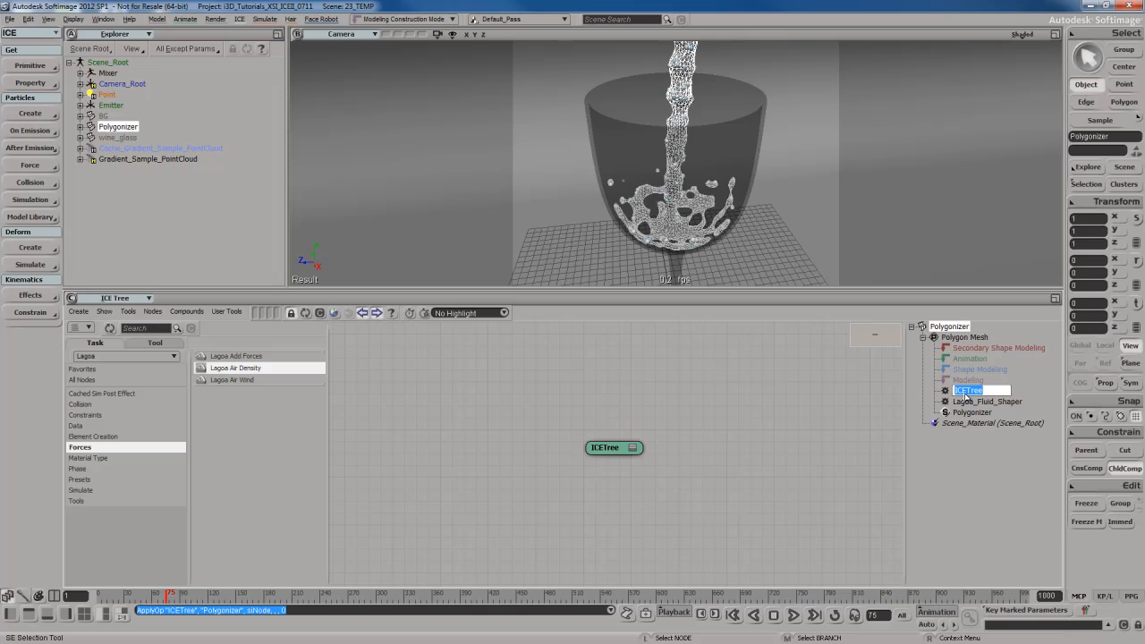
key("Home")
type("Gradient")
key("Home")
type("Color")
key("End")
key("Return")
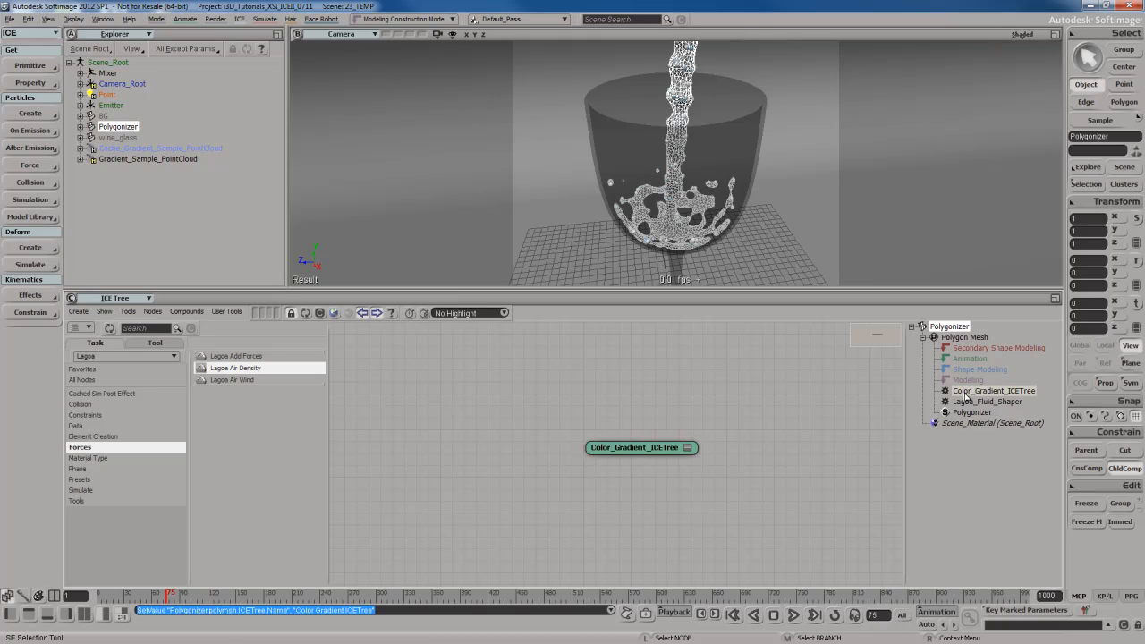
left_click_drag(627, 440, 800, 410)
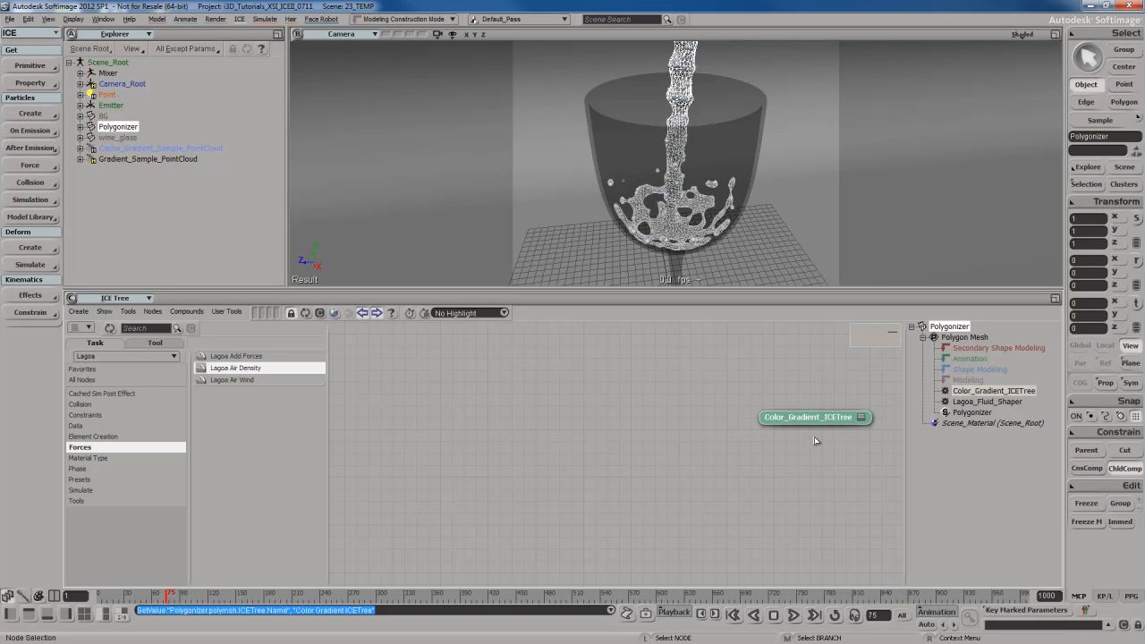
left_click(792, 508)
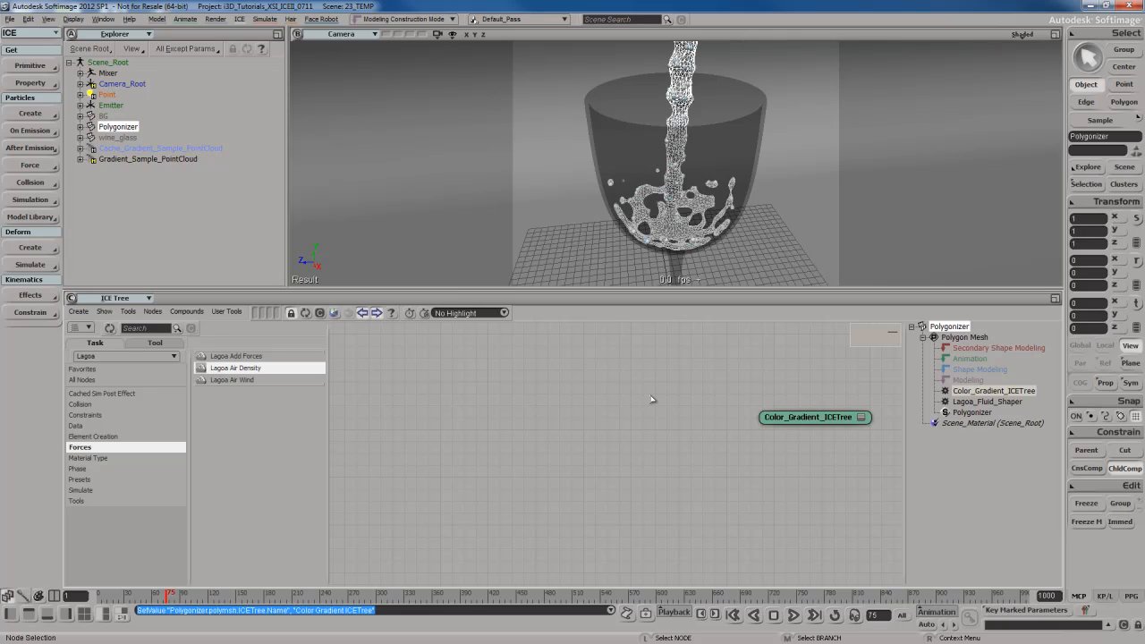
Bring Cache_Gradient_Sample_PointCloud into the ICE tree as a Get Data node, placed well before the tree's root node
left_click(159, 149)
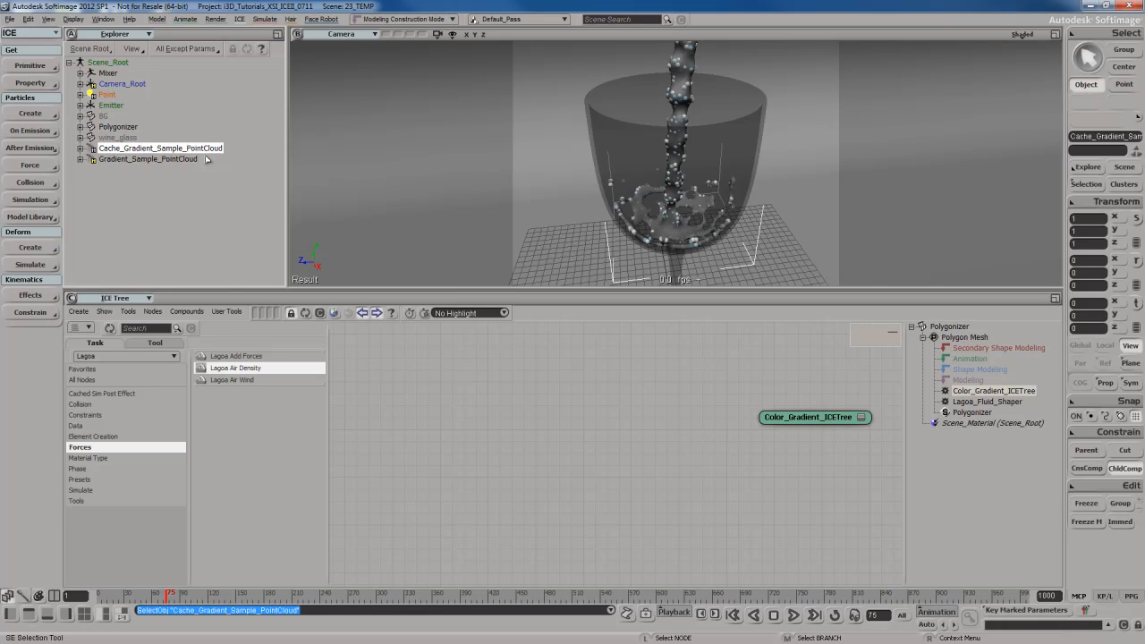
left_click_drag(132, 152, 488, 368)
left_click_drag(590, 393, 493, 394)
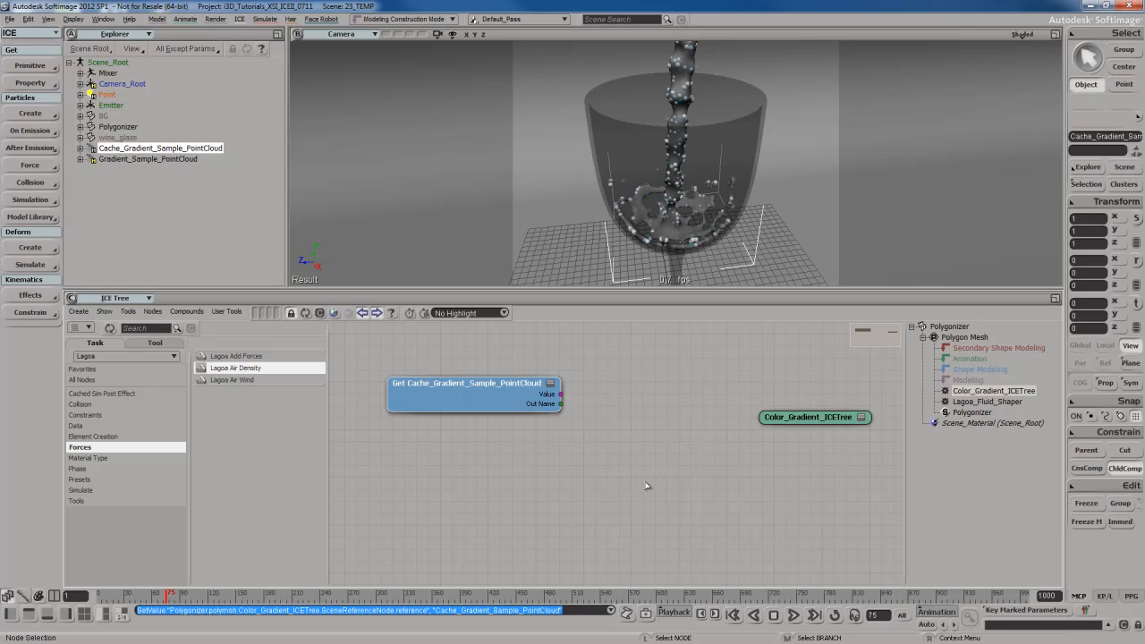
left_click(575, 482)
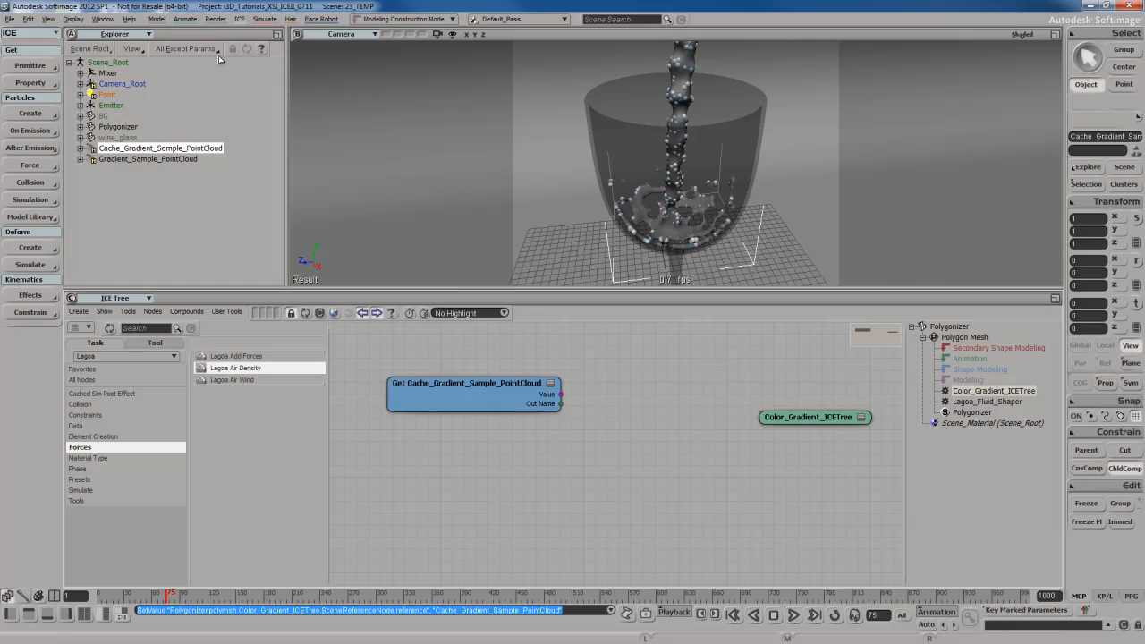
Add a Get Data node for Polygonizer reading its NodePosition attribute, and arrange it below the point cloud node
left_click(113, 127)
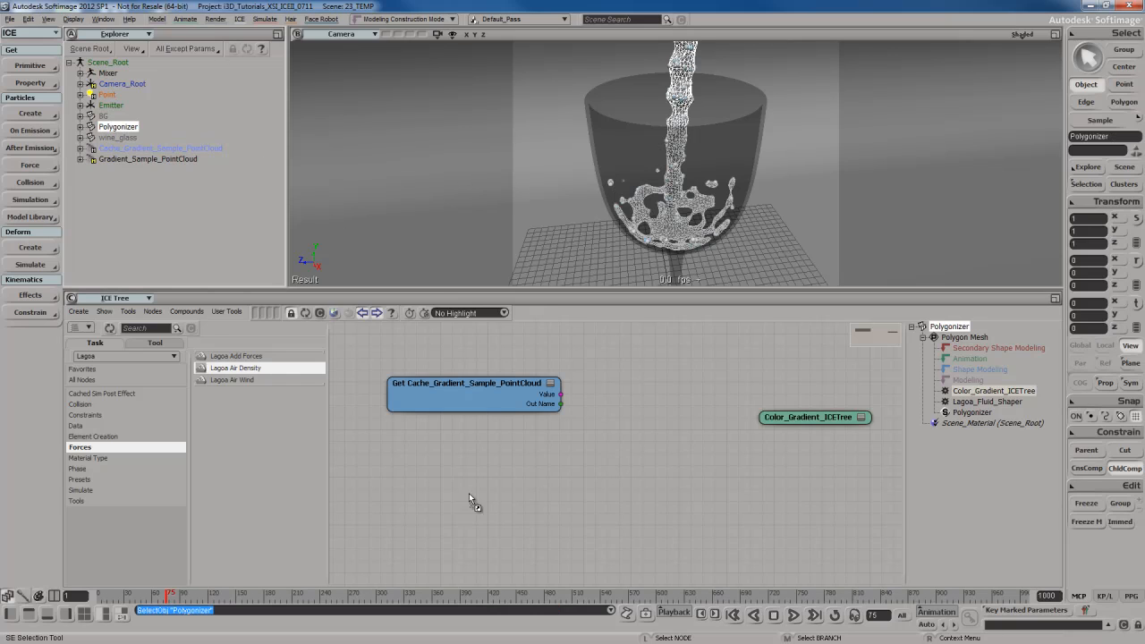
left_click_drag(469, 494, 471, 495)
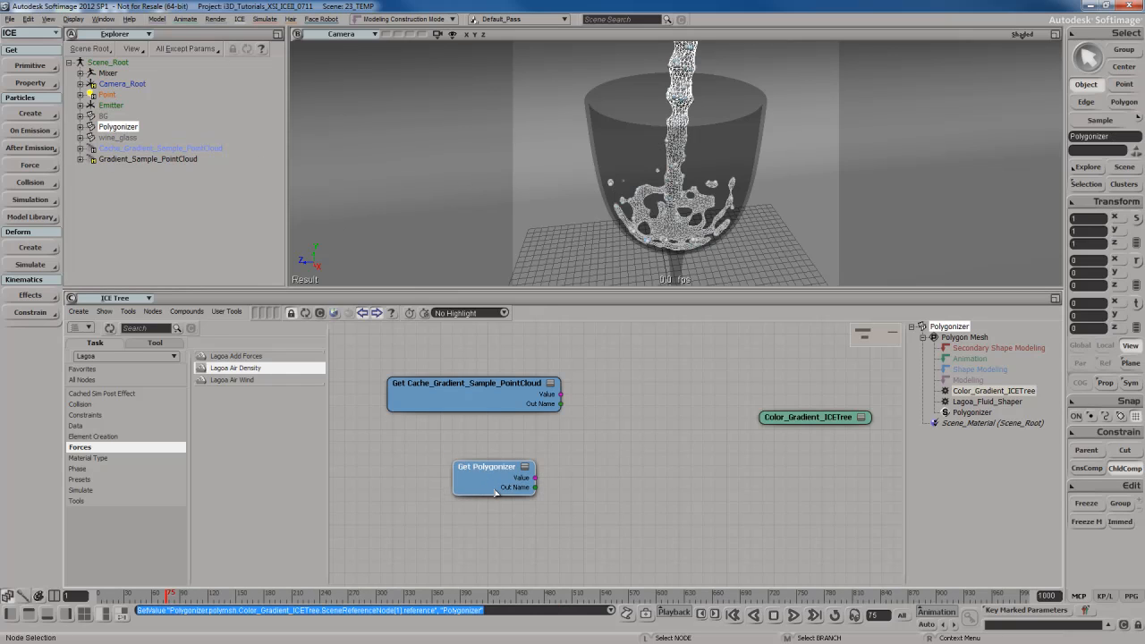
double_click(494, 491)
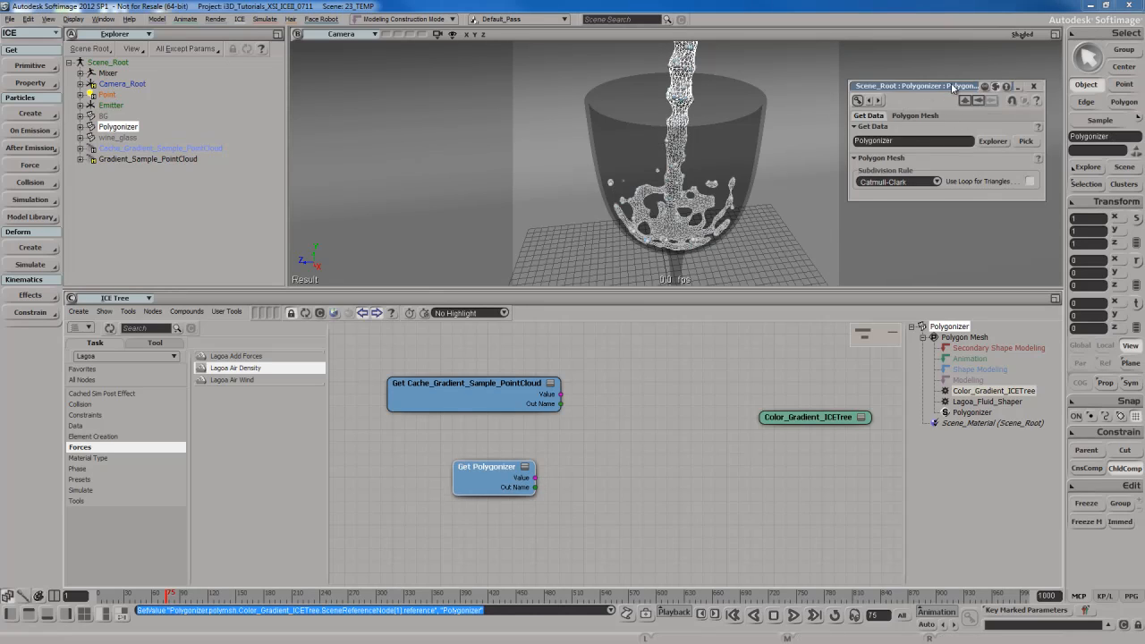
left_click_drag(952, 87, 414, 102)
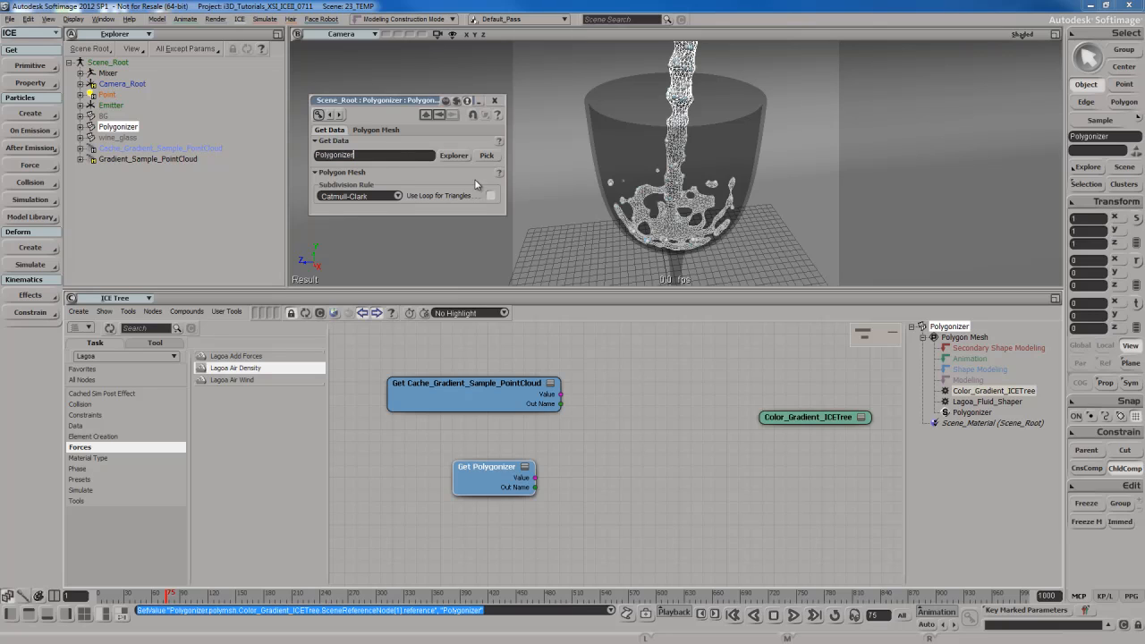
left_click(454, 155)
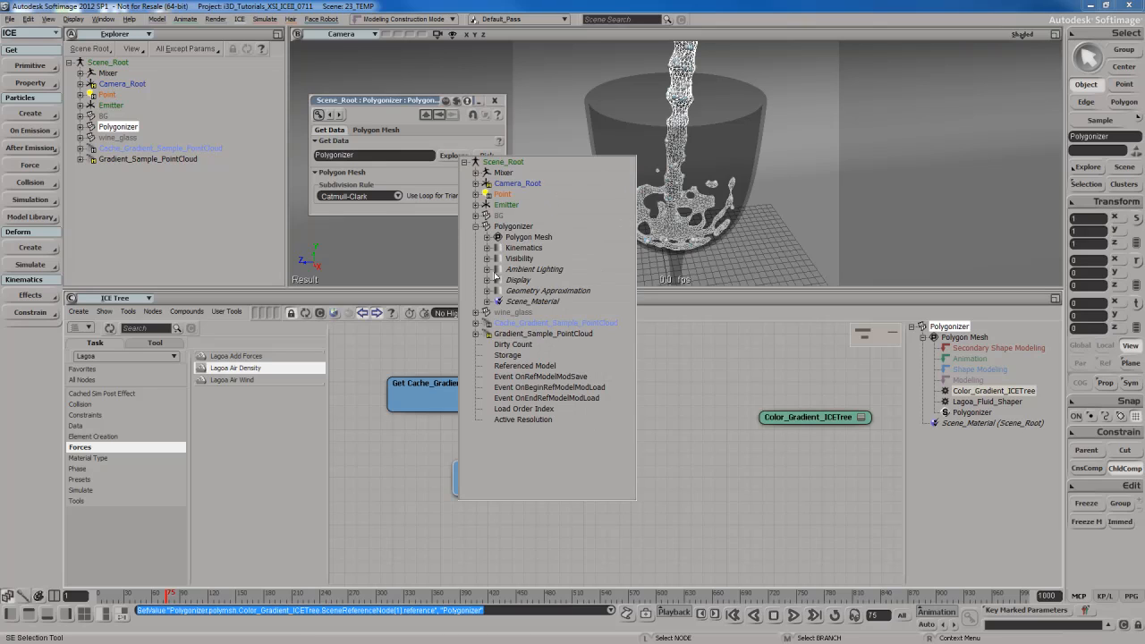
left_click(487, 237)
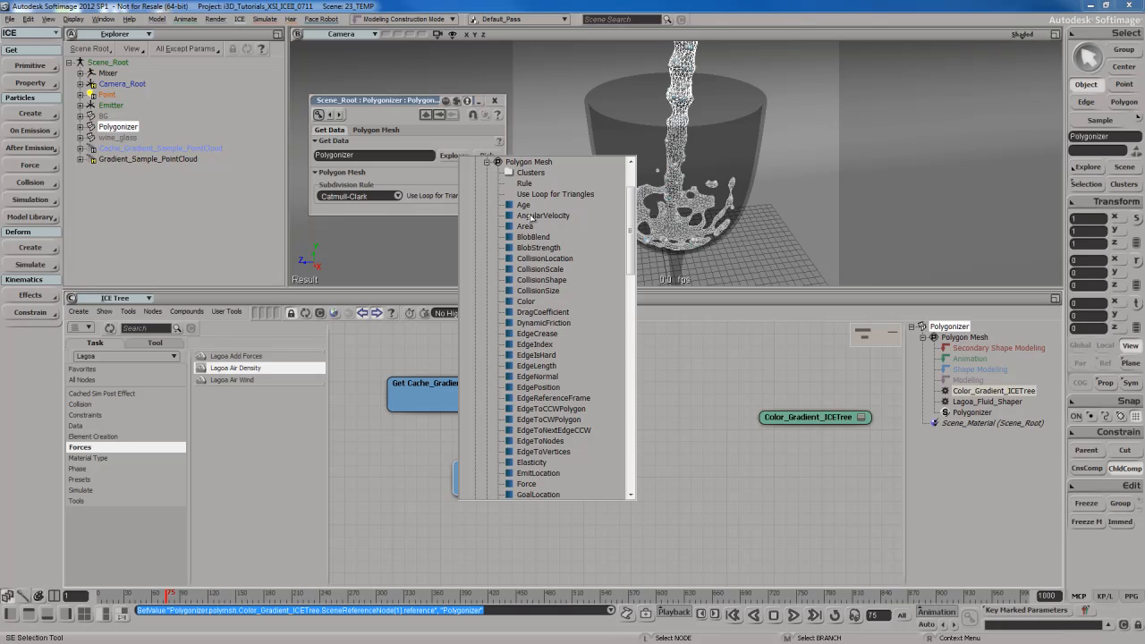
scroll(548, 353, "down", 3)
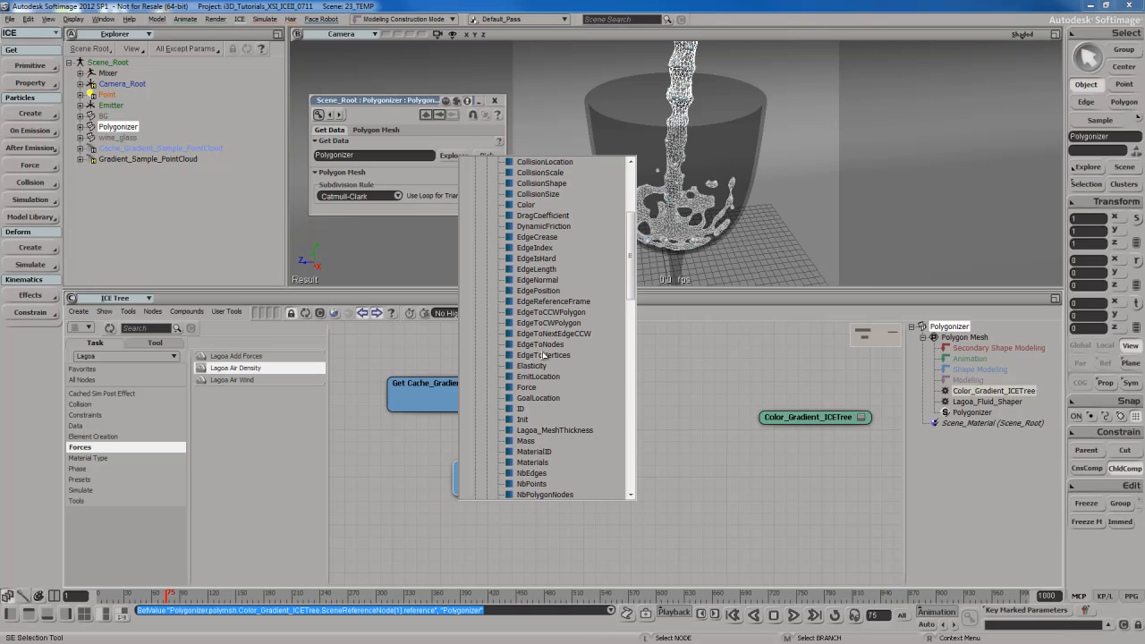
scroll(544, 356, "down", 3)
scroll(535, 304, "down", 1)
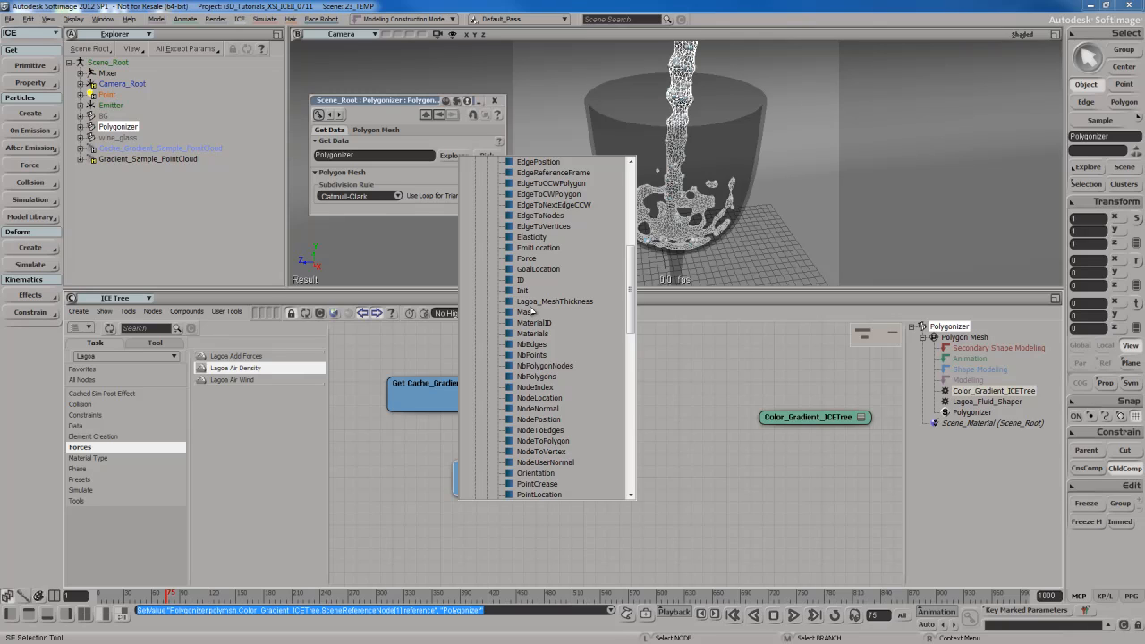
left_click(537, 419)
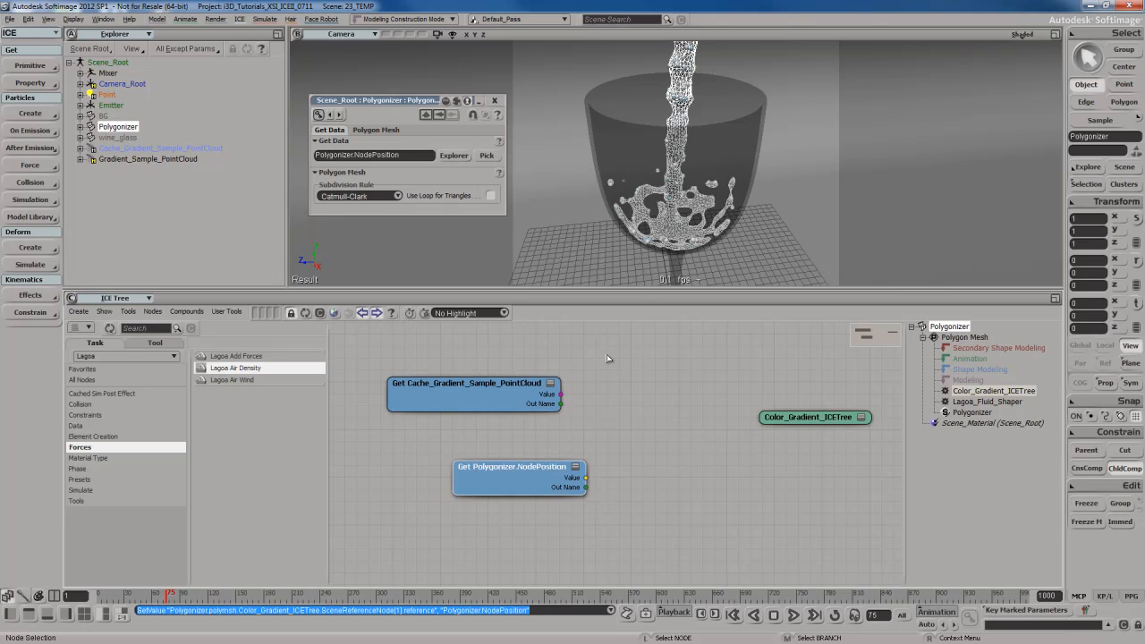
left_click_drag(534, 490, 489, 504)
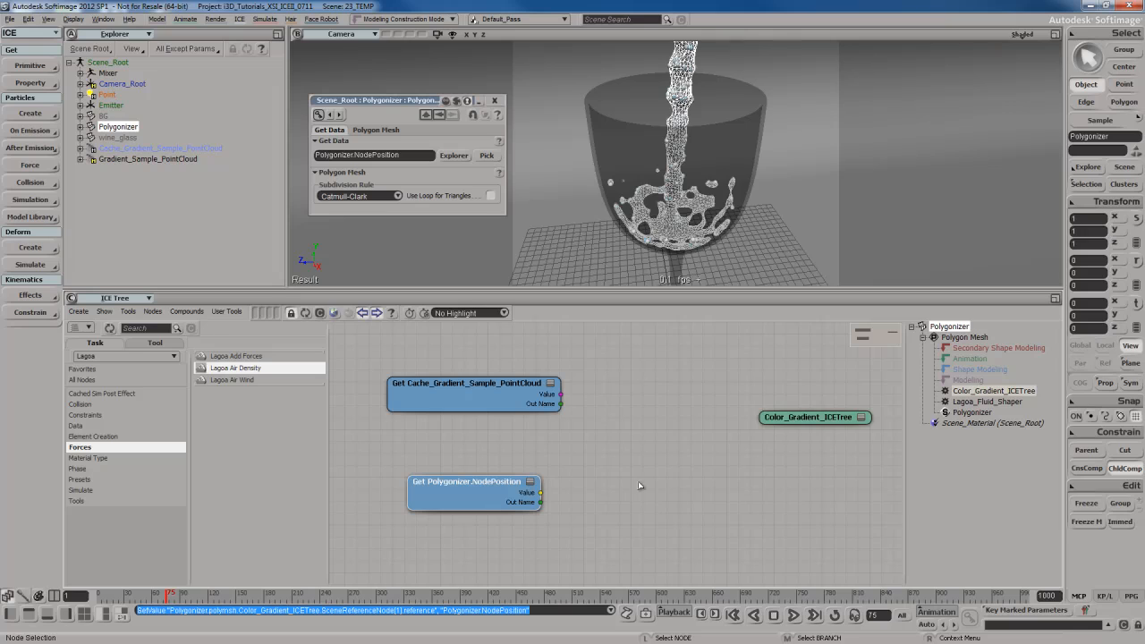
left_click_drag(514, 391, 499, 395)
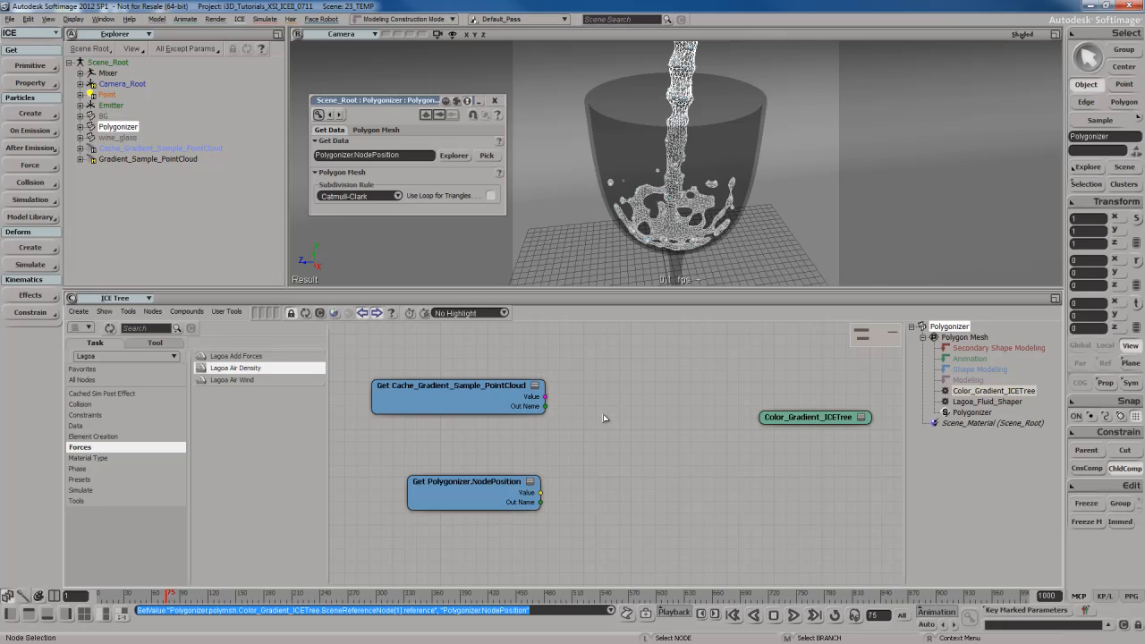
Search the nodes for "get closest" and add a Get Closest Location node between the data nodes and the root node
left_click(164, 329)
type("get closest")
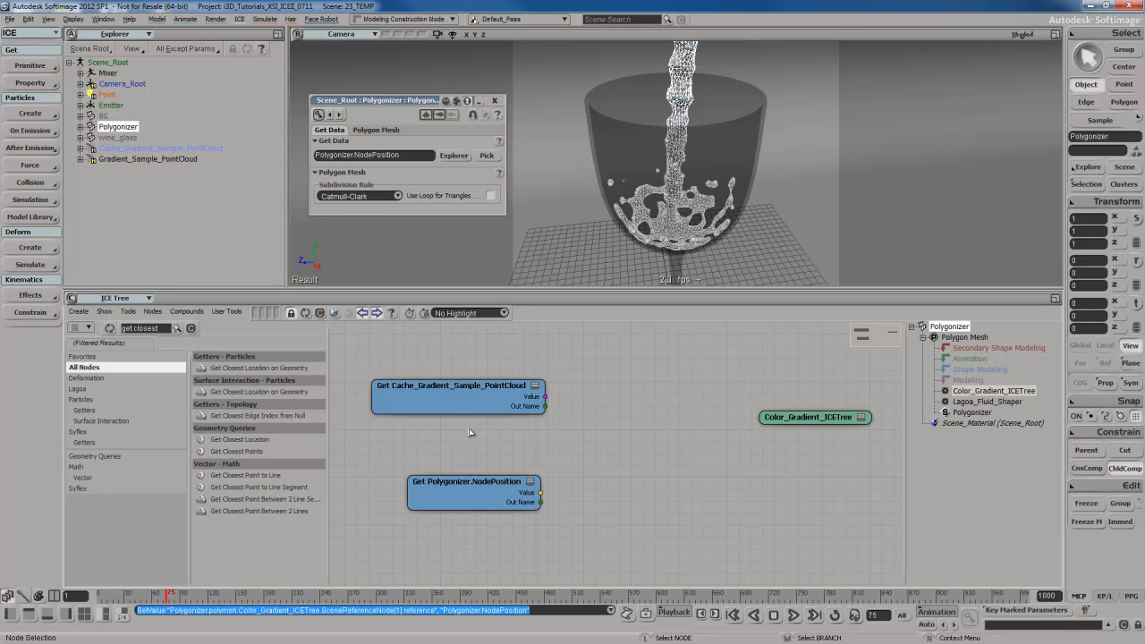
left_click(221, 440)
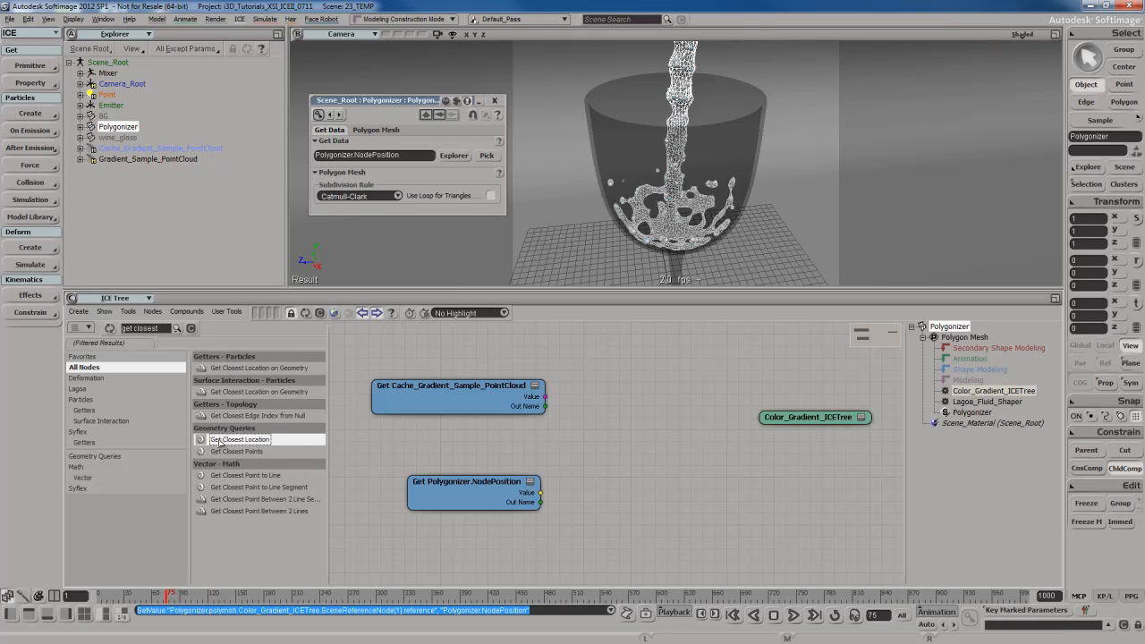
left_click_drag(221, 442, 609, 446)
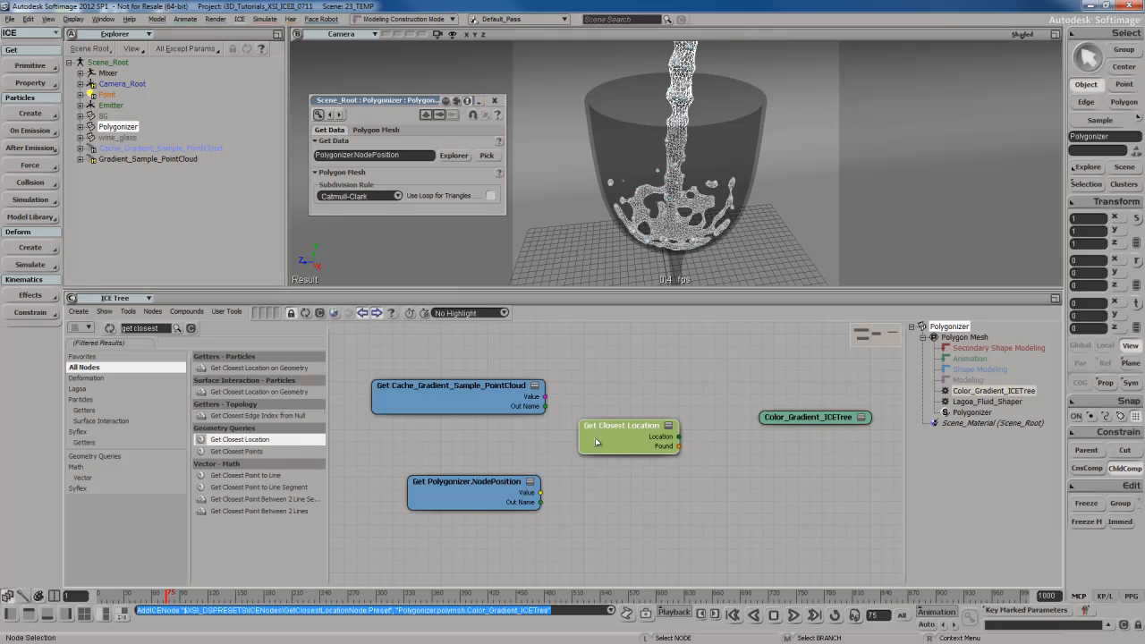
left_click_drag(519, 405, 498, 404)
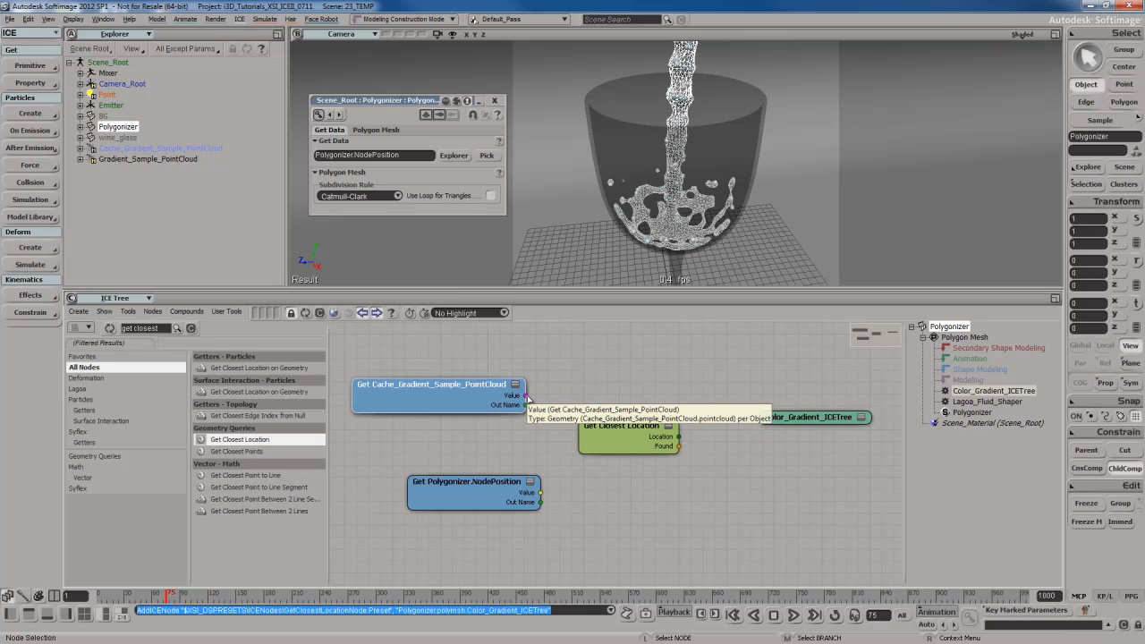
Connect the point cloud's Value to the Get Closest Location node's Geometry input and the NodePosition Value to its Position input
left_click_drag(524, 398, 613, 435)
left_click(638, 446)
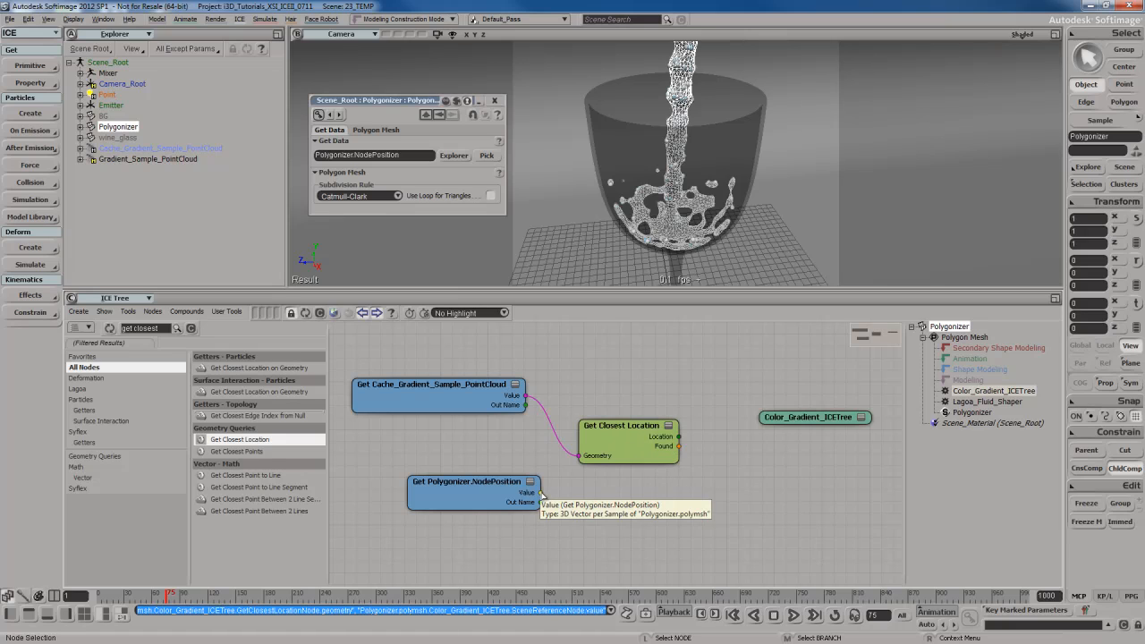
left_click_drag(541, 493, 624, 444)
left_click(648, 455)
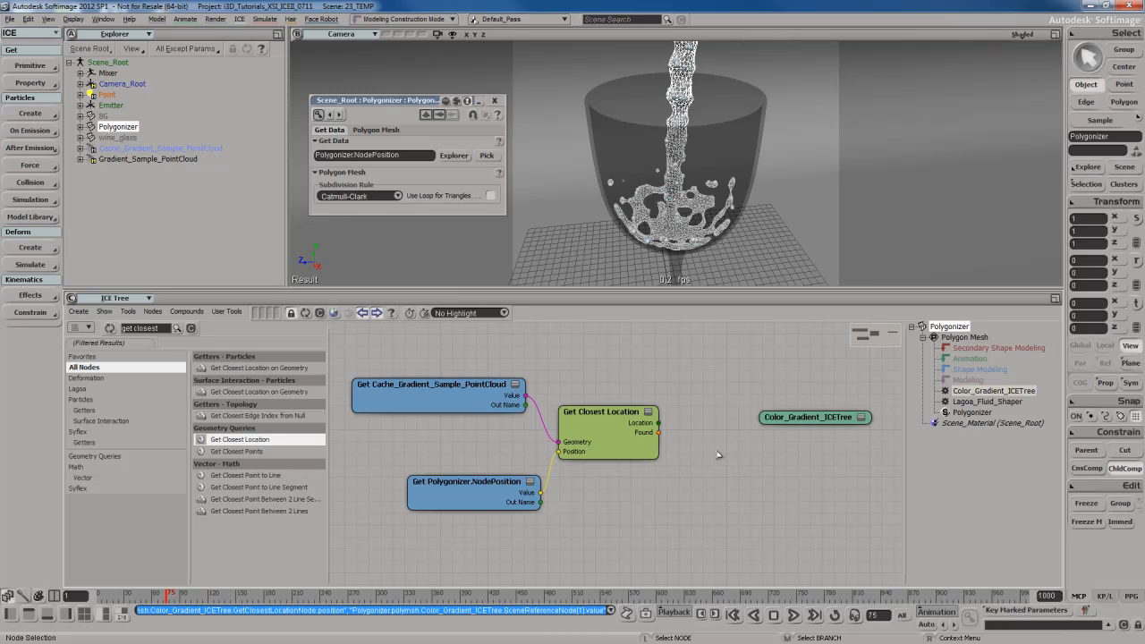
Search the nodes for "get data" and add a Get Data node between Get Closest Location and the root, nudging the root node away
left_click(164, 329)
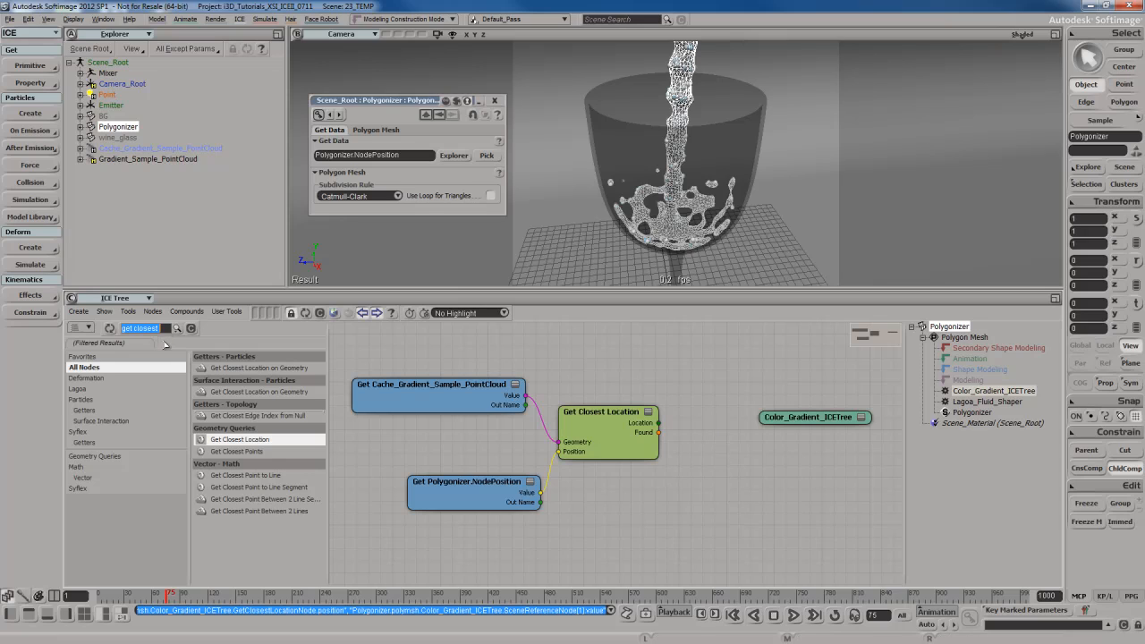
type("get")
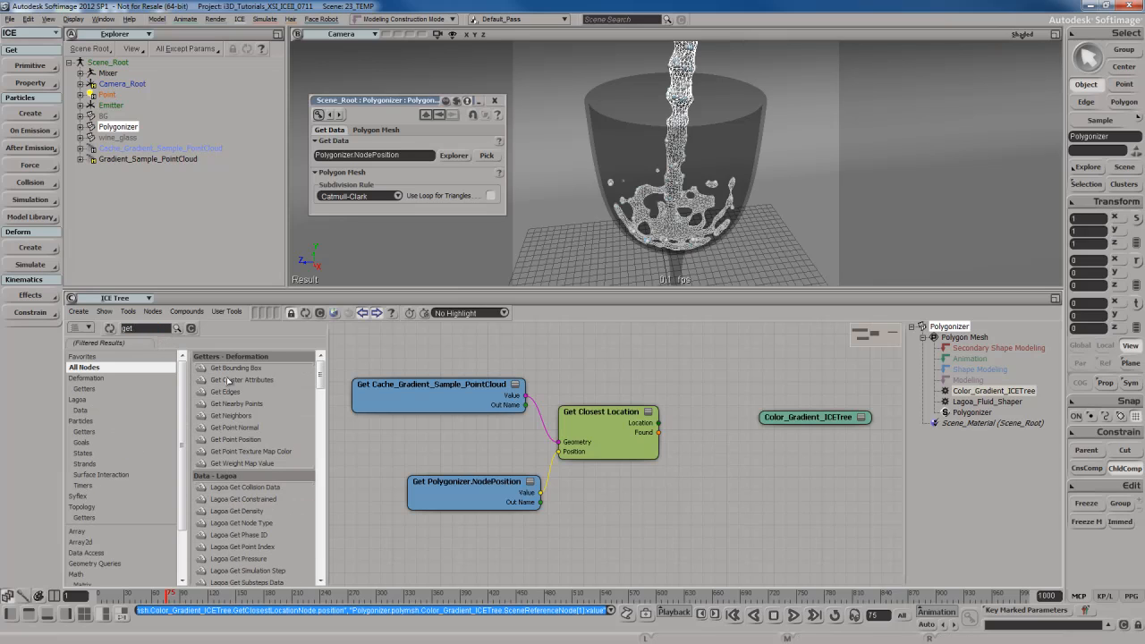
type(" data")
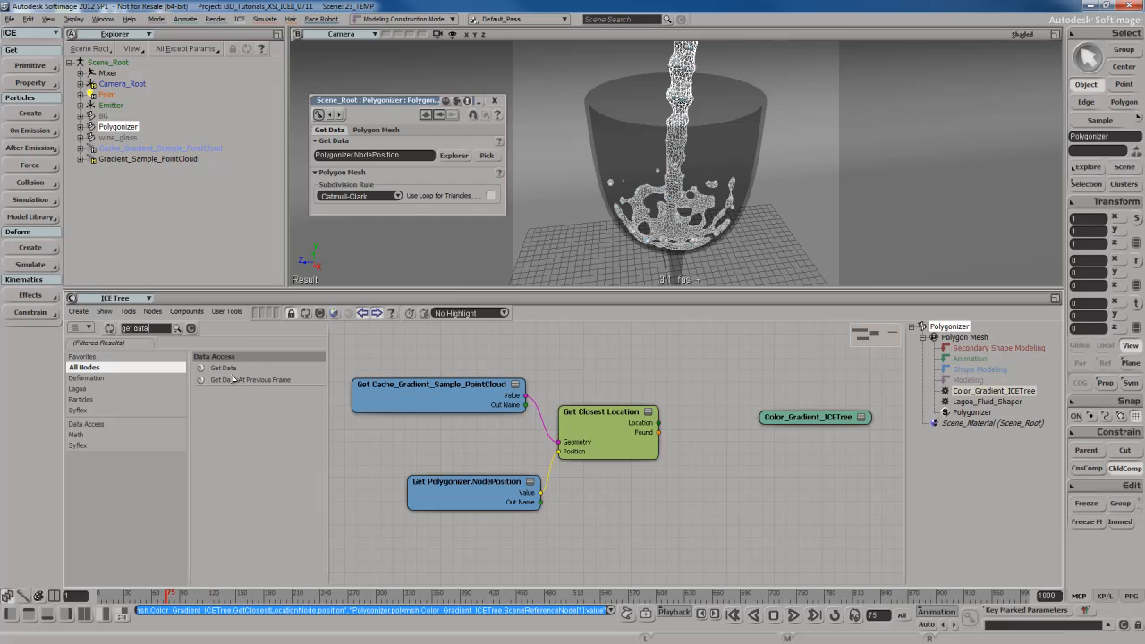
left_click_drag(223, 368, 722, 440)
left_click_drag(812, 420, 834, 410)
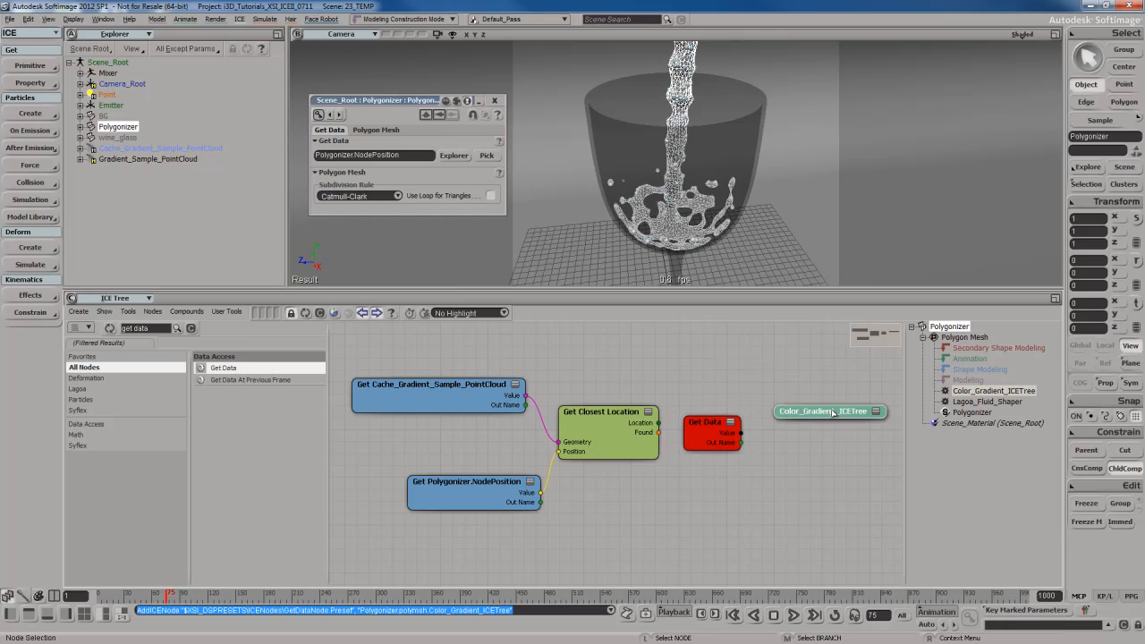
Set the new Get Data node's reference to Color
double_click(711, 429)
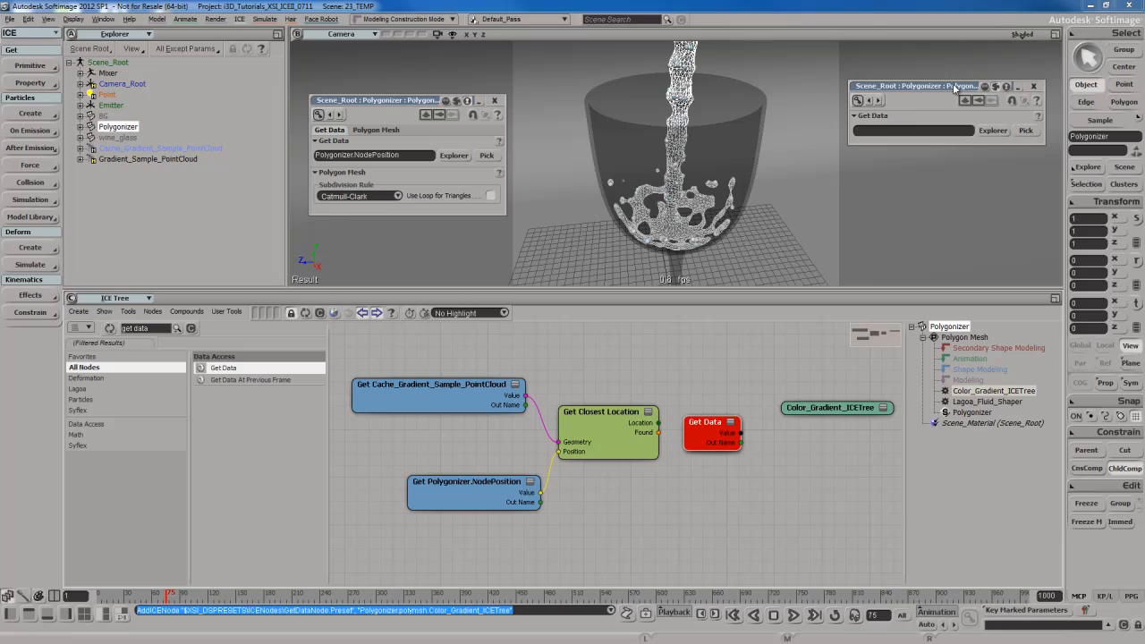
left_click_drag(957, 86, 914, 115)
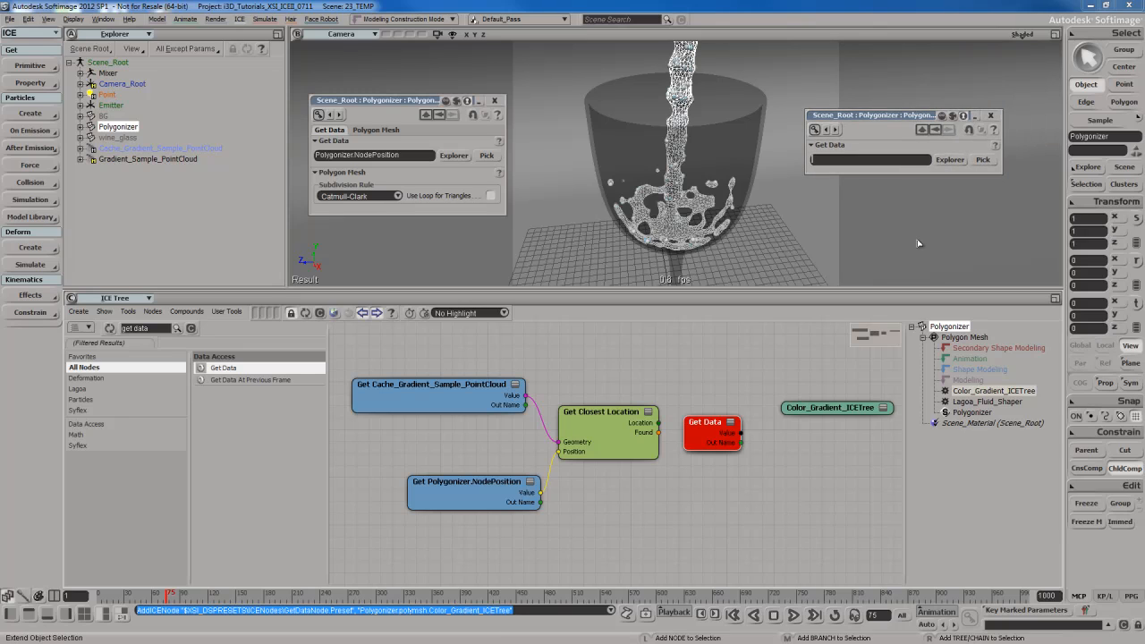
type("Color")
key("Return")
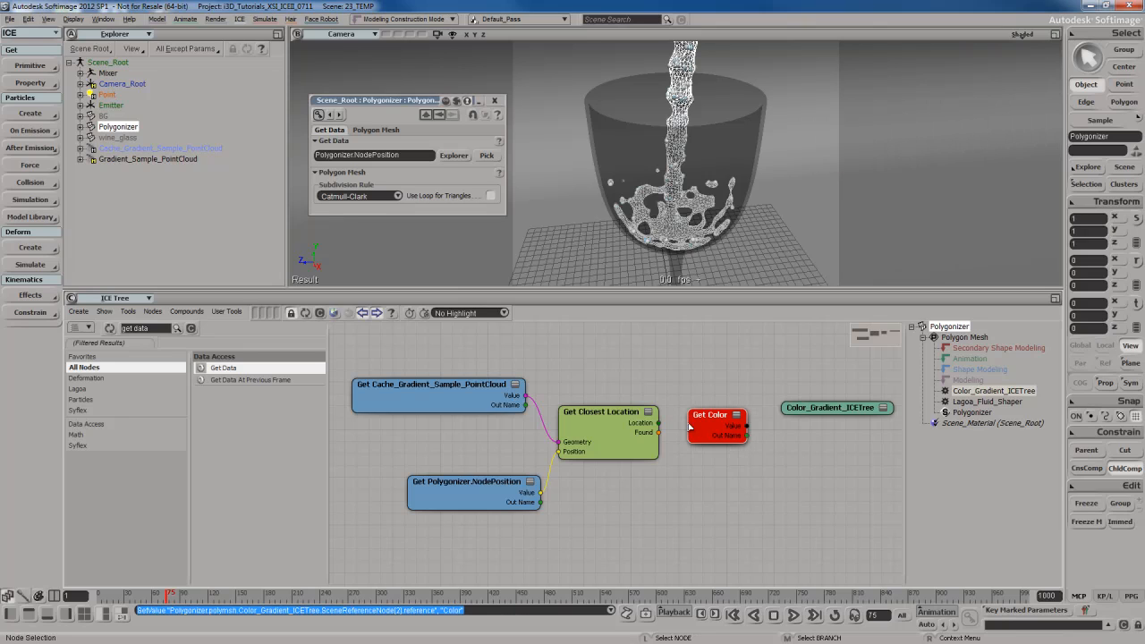
Connect Get Closest Location's Location output to the Get Color node's Source and line up the root node with it
left_click_drag(659, 423, 705, 418)
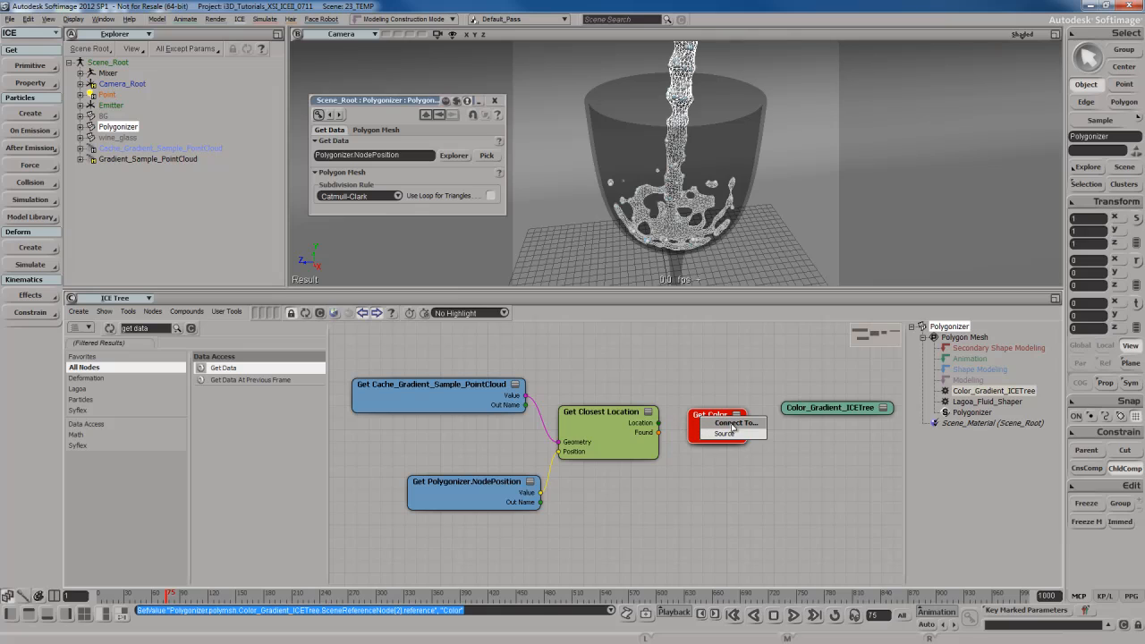
left_click(724, 434)
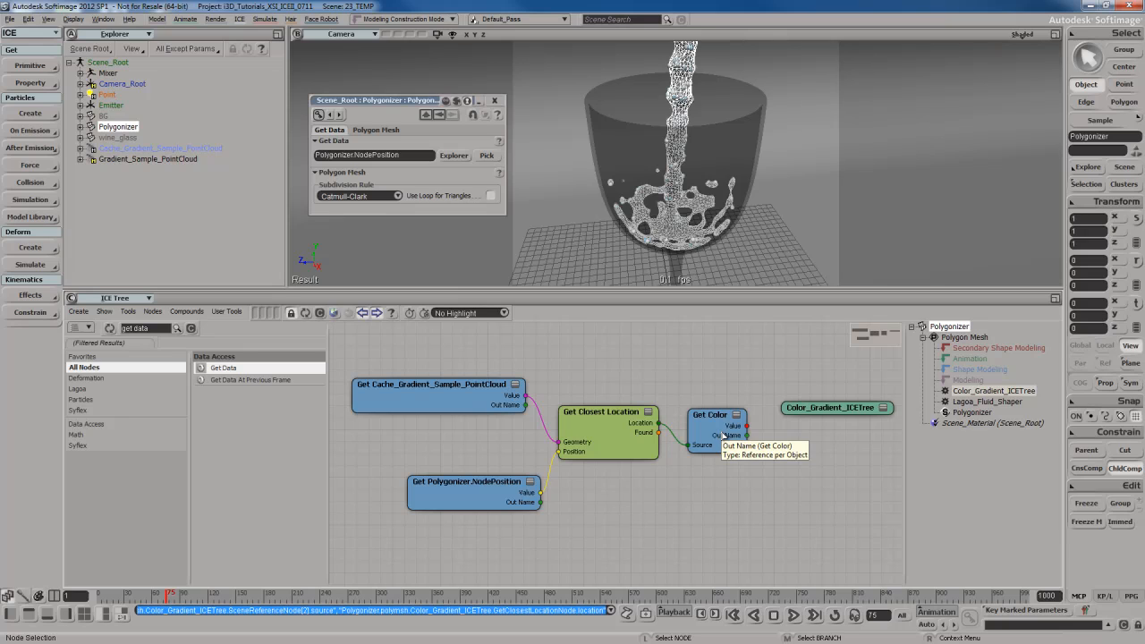
left_click_drag(810, 411, 812, 438)
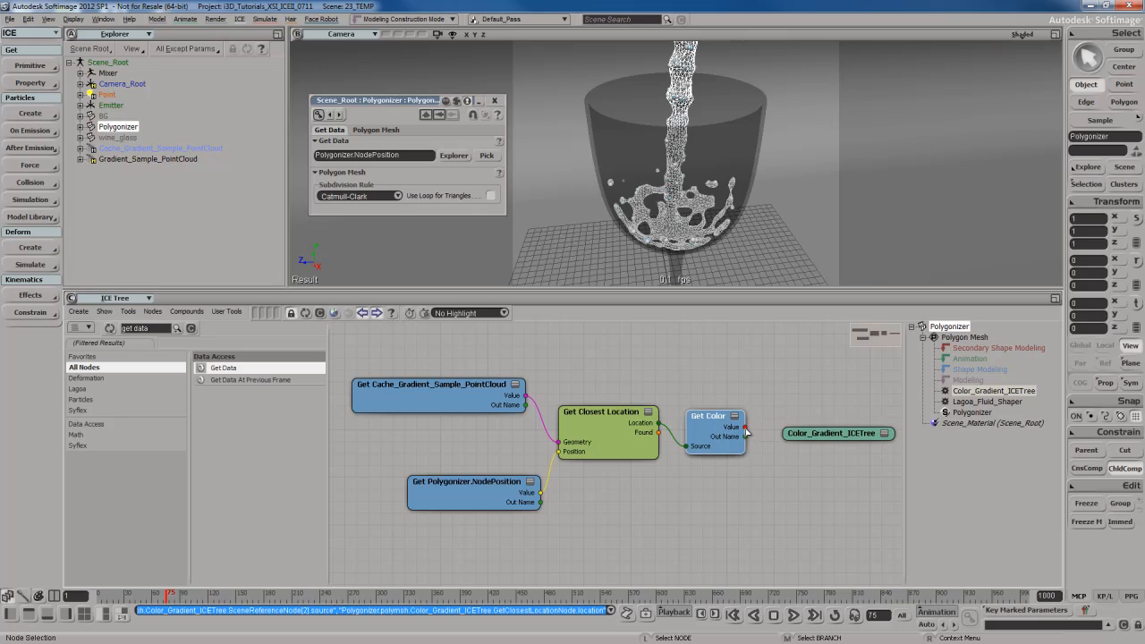
left_click_drag(745, 426, 789, 370)
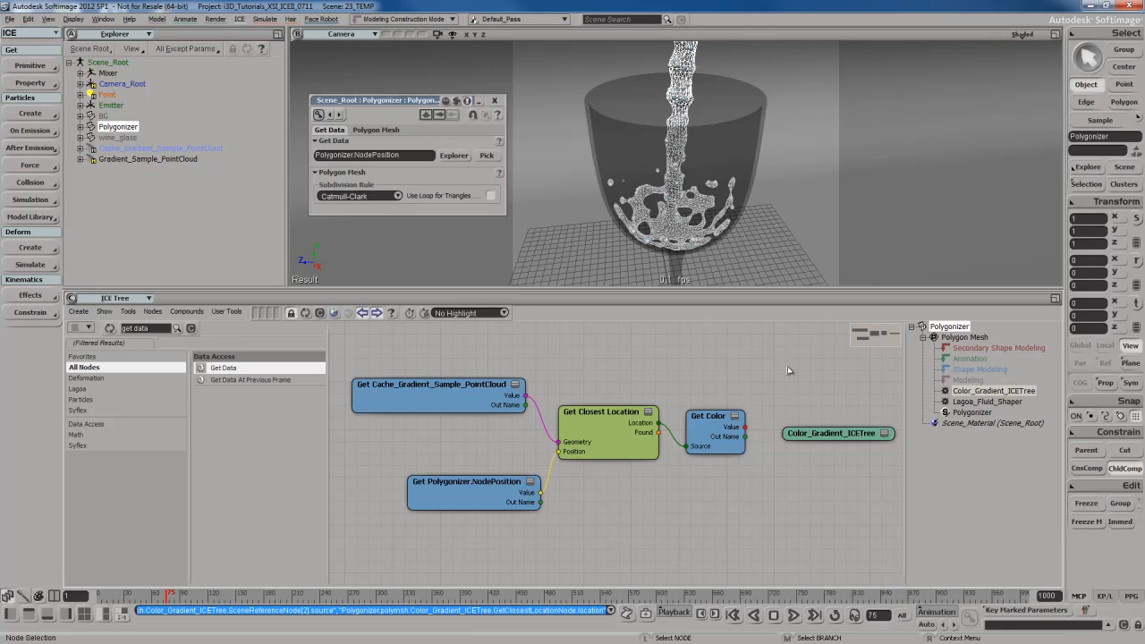
Search the nodes for "set da" and place a Set Data node between Get Color and the root node
left_click(161, 331)
type("set da")
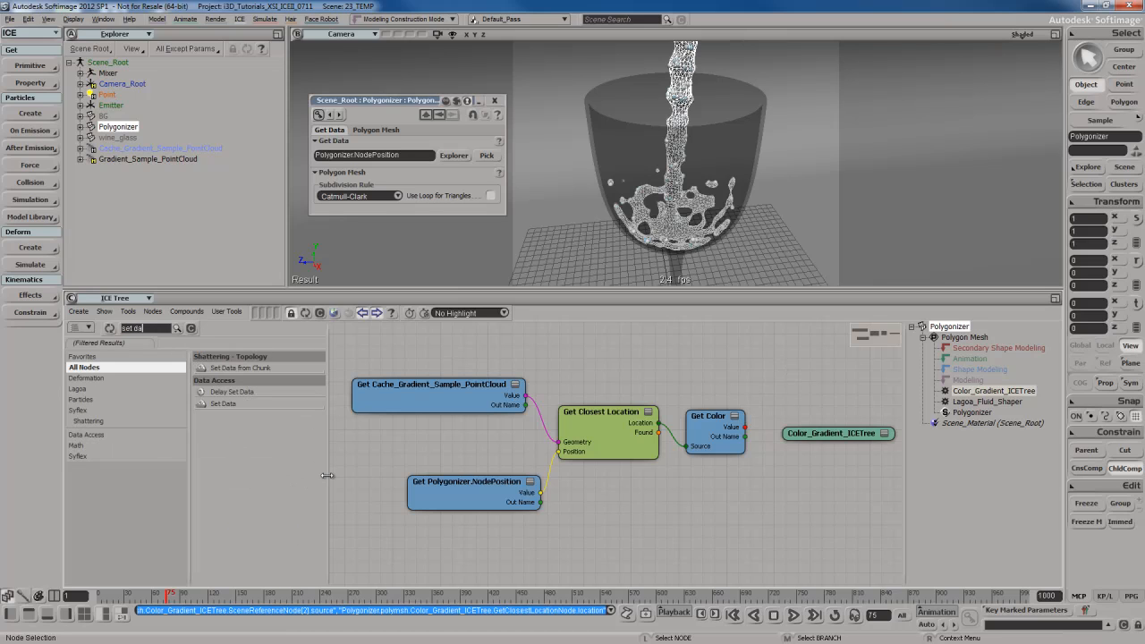
left_click(221, 410)
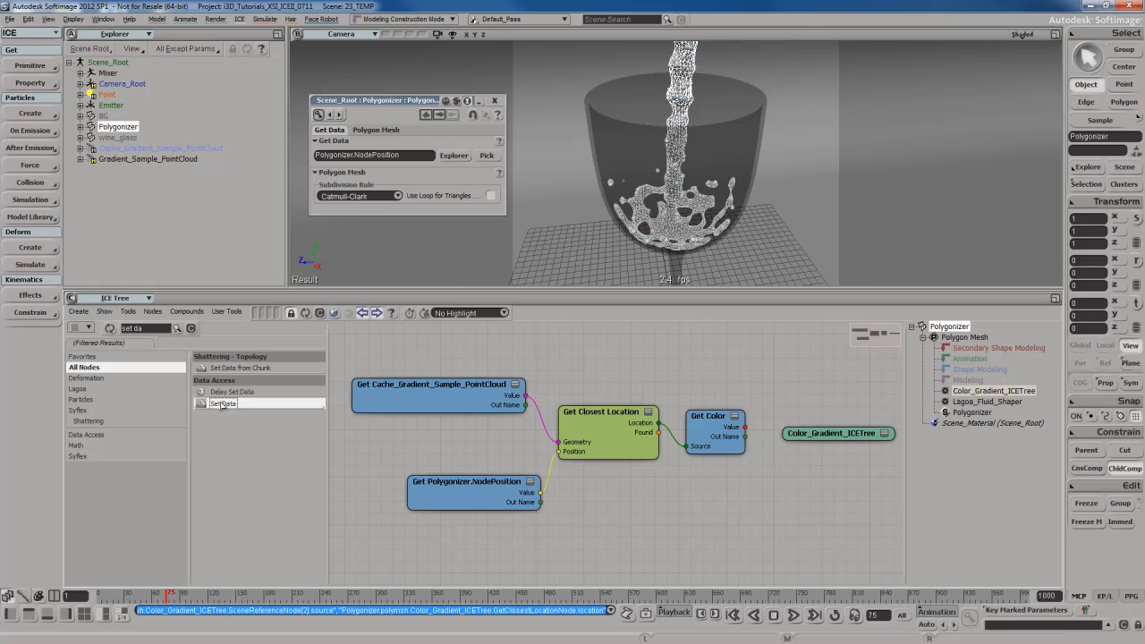
left_click_drag(221, 405, 547, 449)
middle_click(722, 444)
key("w")
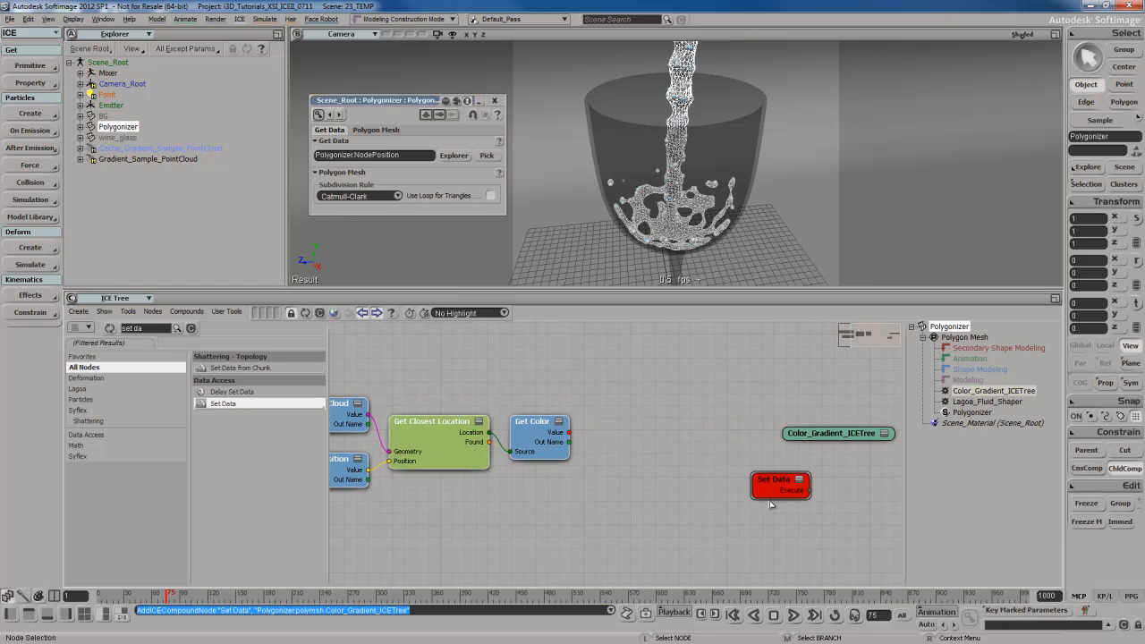
left_click_drag(770, 494, 657, 435)
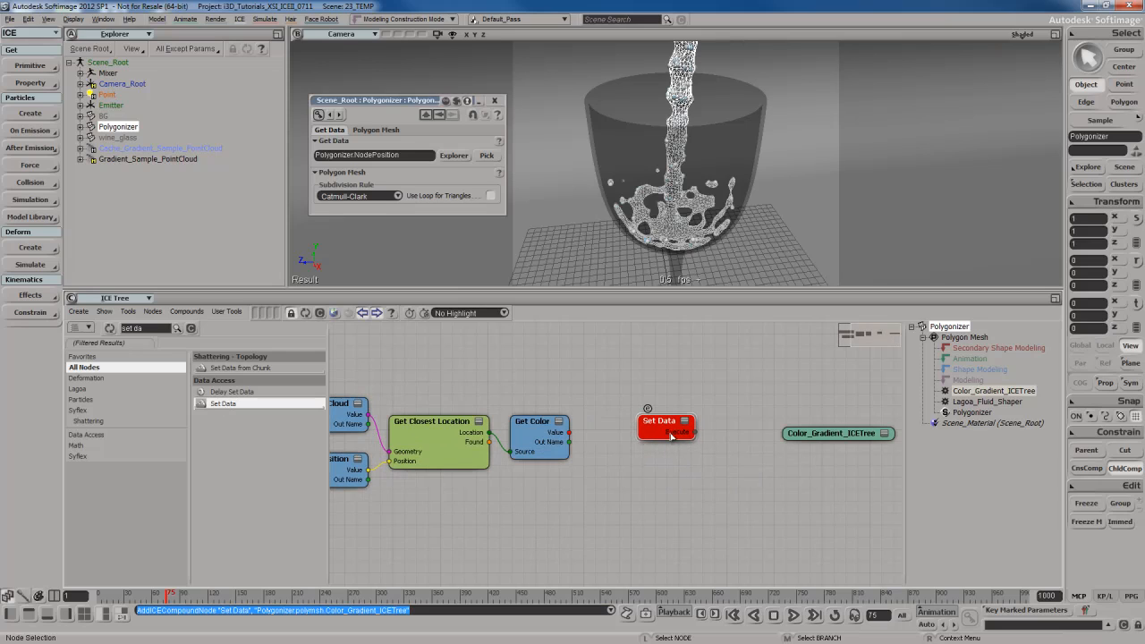
double_click(671, 435)
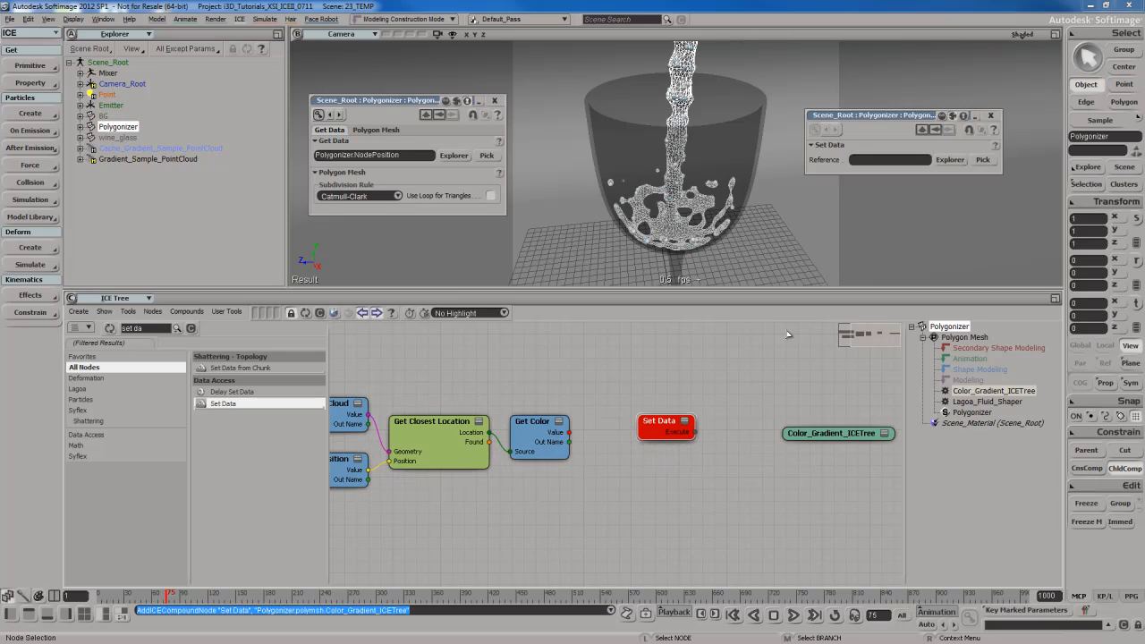
left_click(990, 115)
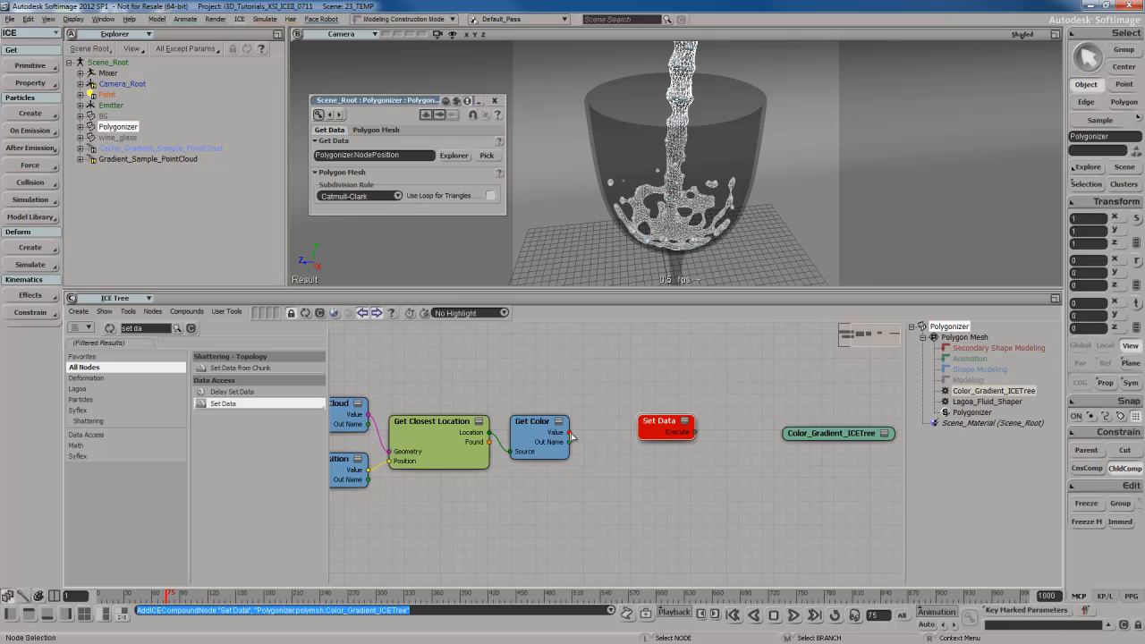
Connect Get Color's Value to Set Data's Value input and Set Data's Execute output to the Color_Gradient_ICETree root node
left_click_drag(571, 436, 667, 429)
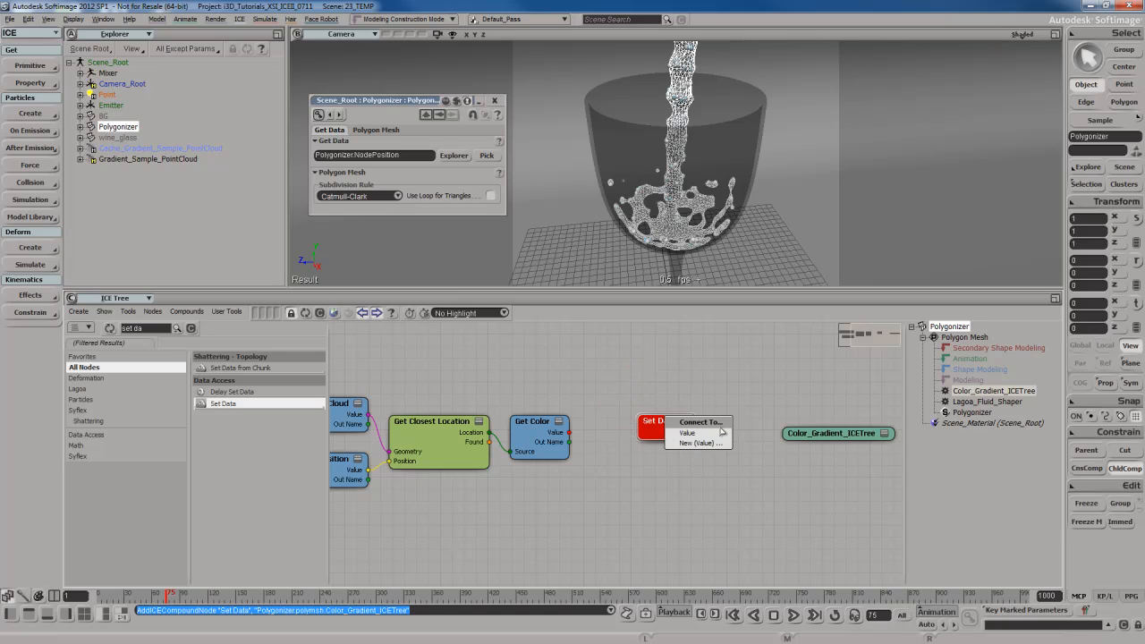
left_click(698, 435)
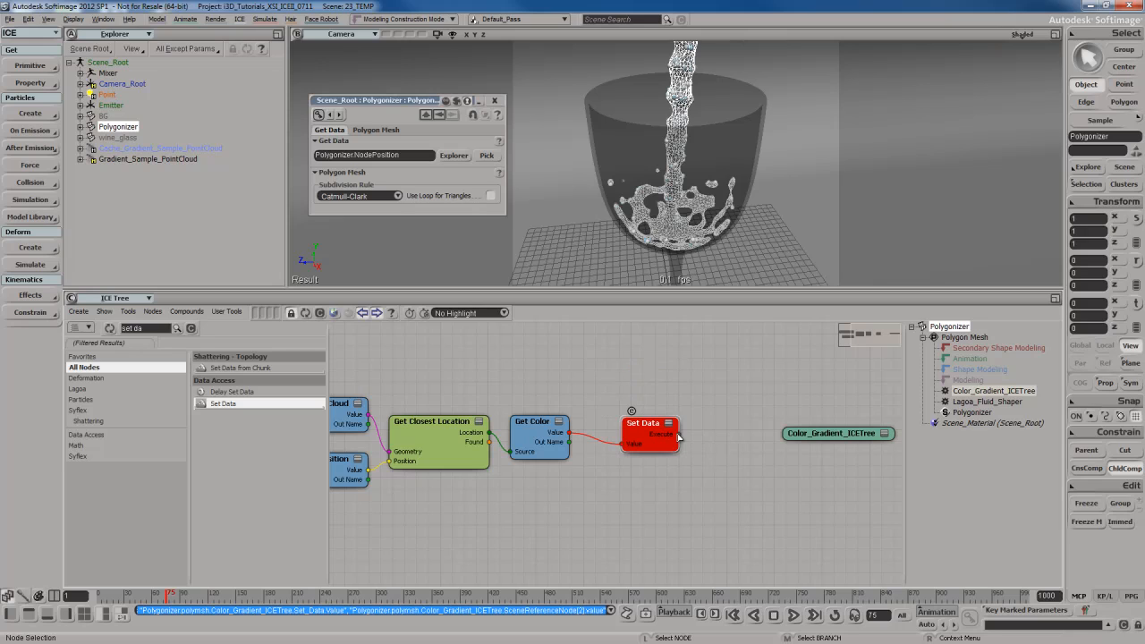
left_click_drag(679, 435, 801, 434)
left_click(804, 436)
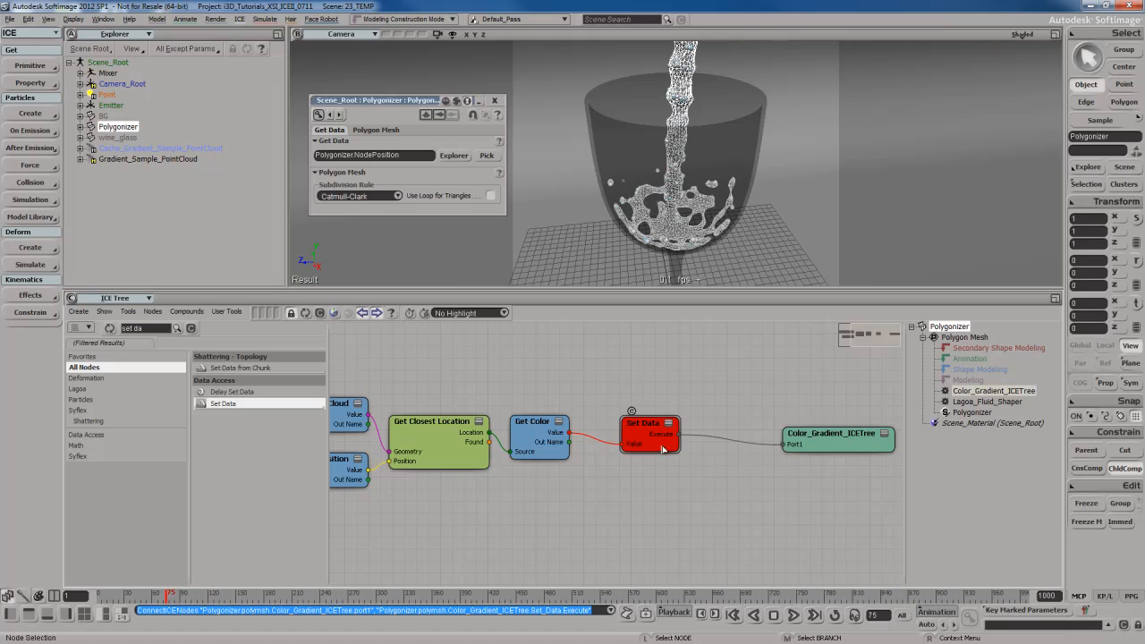
left_click_drag(657, 437, 667, 427)
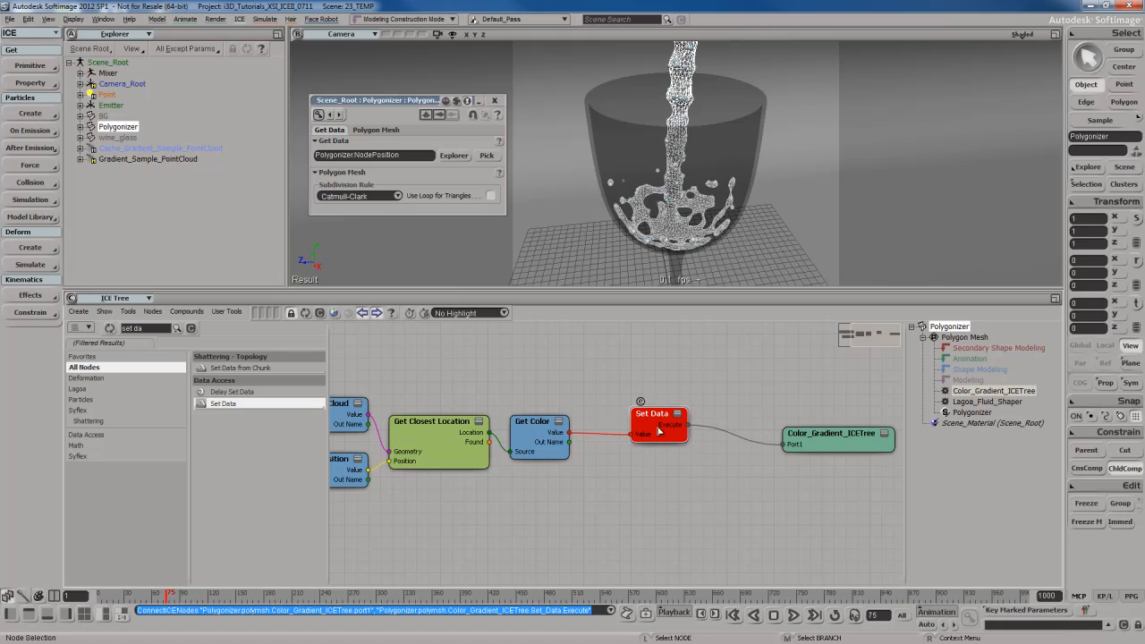
double_click(659, 432)
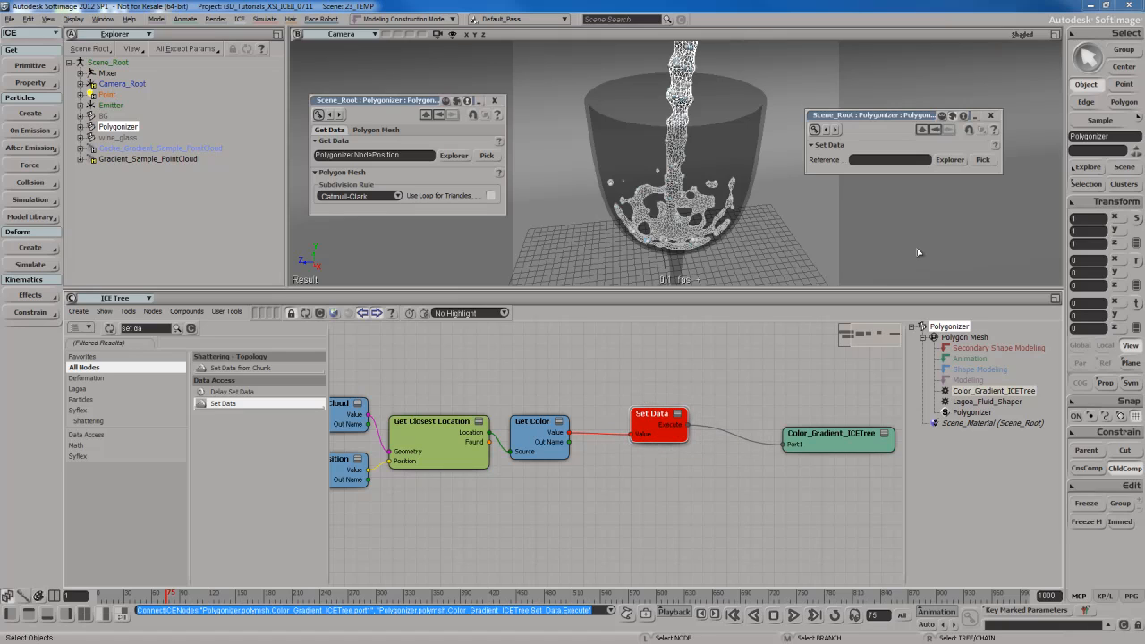
left_click_drag(917, 119, 776, 126)
left_click(808, 166)
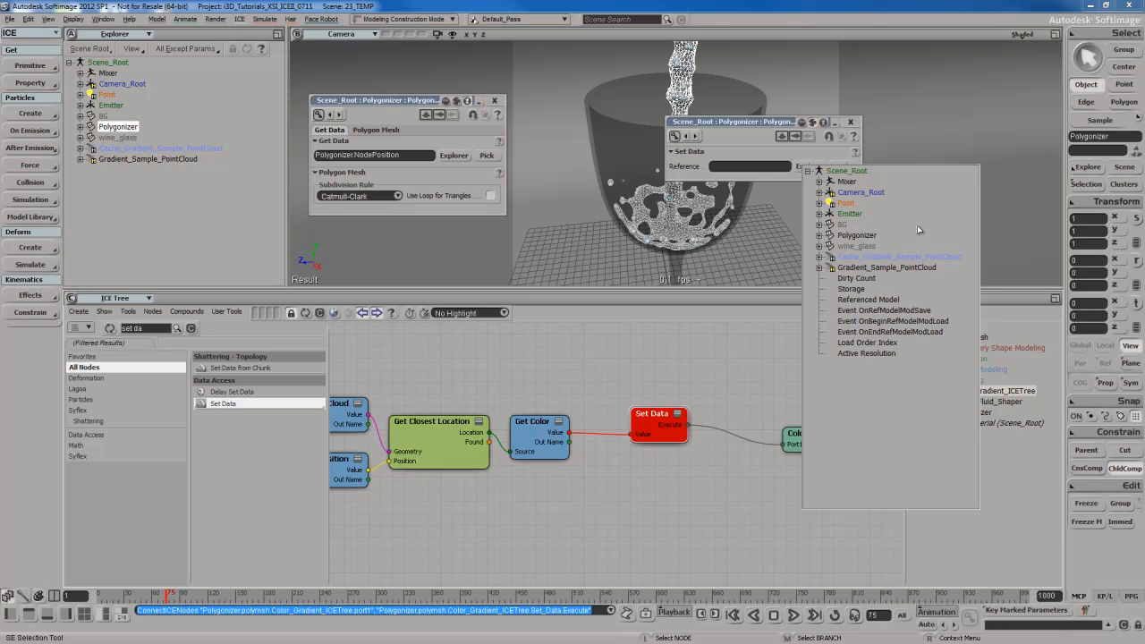
left_click(748, 366)
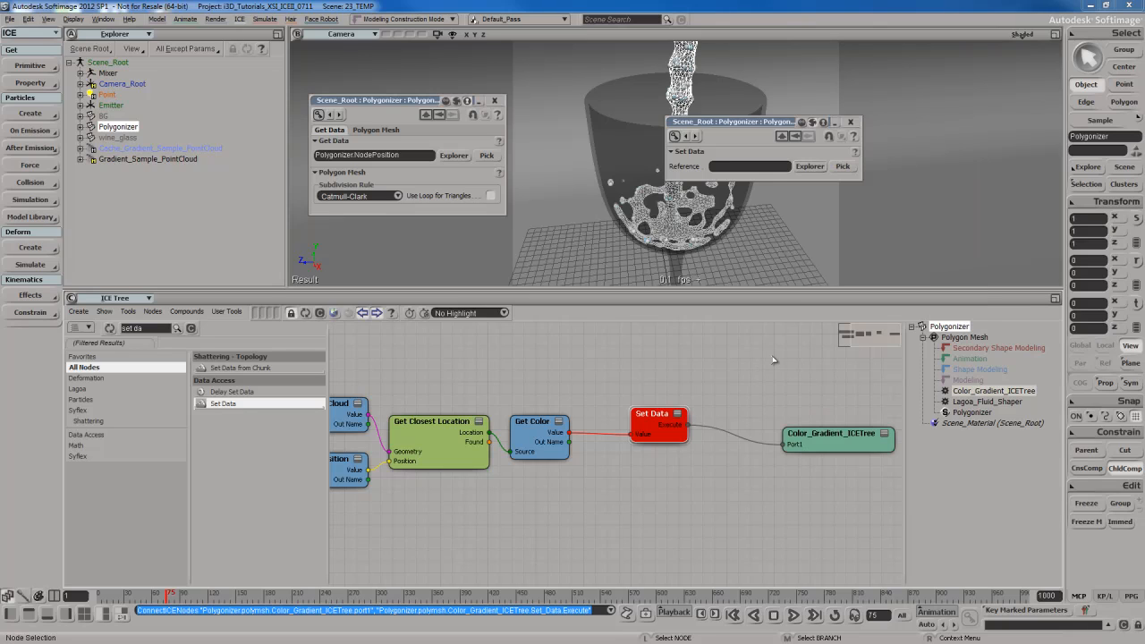
left_click(849, 121)
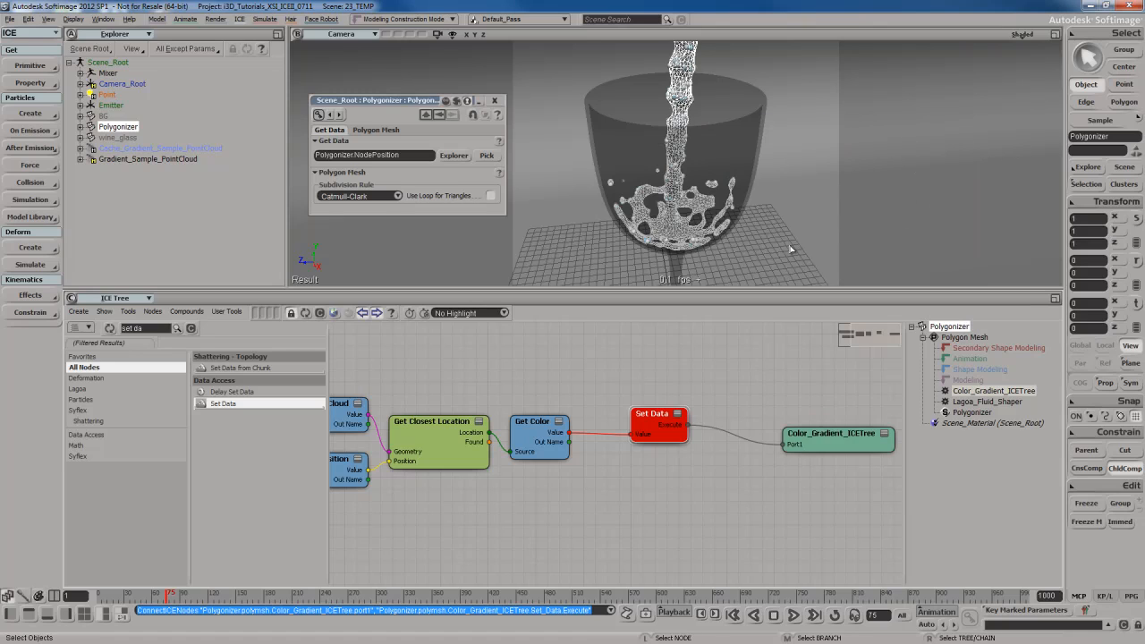
Close the remaining Get Data properties and add a Color At Vertices Map to the Polygonizer mesh
left_click(495, 103)
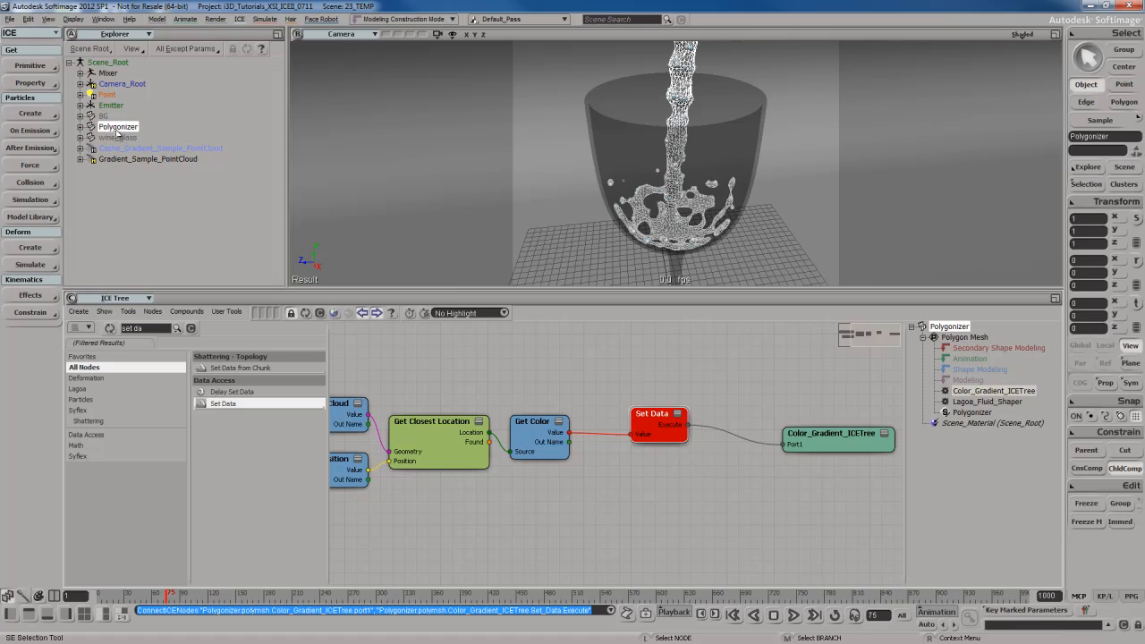
left_click(117, 128)
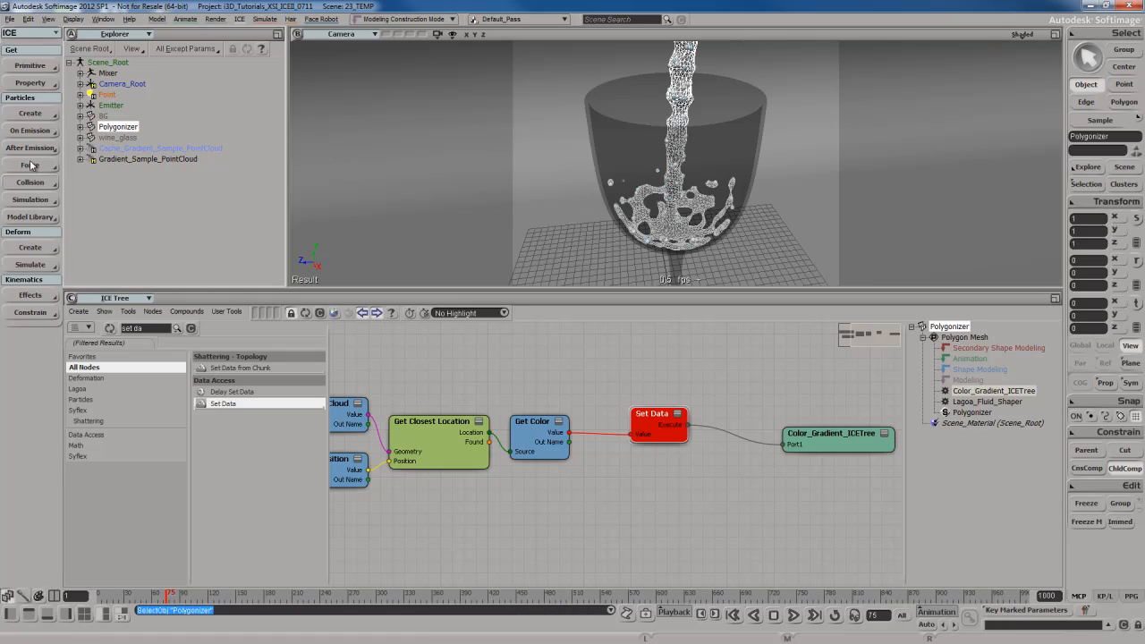
left_click(39, 86)
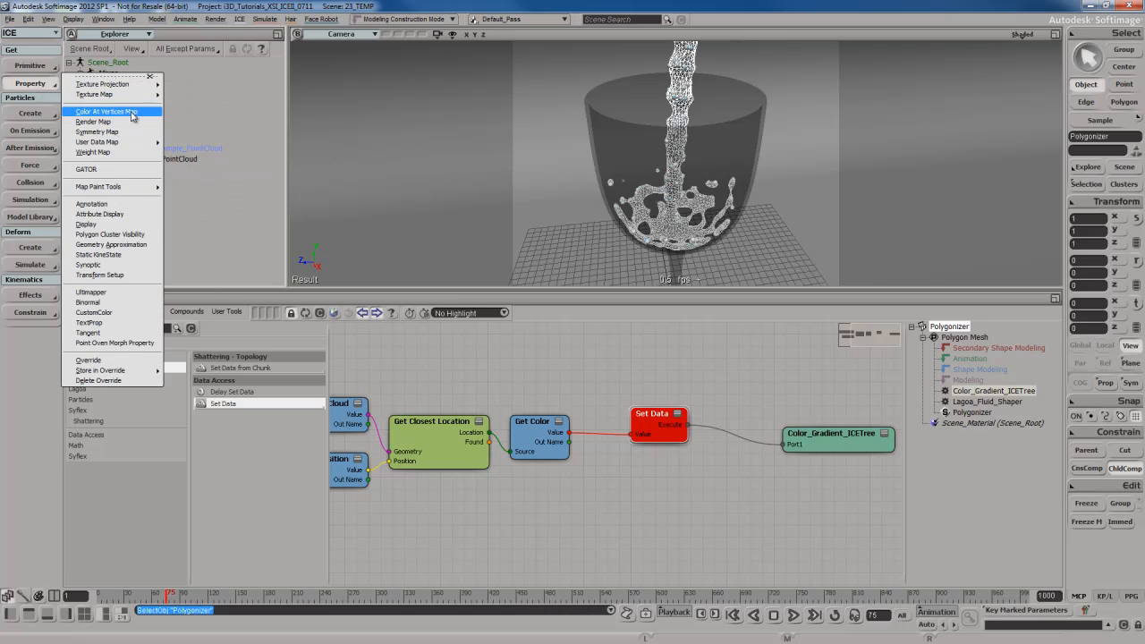
left_click(132, 115)
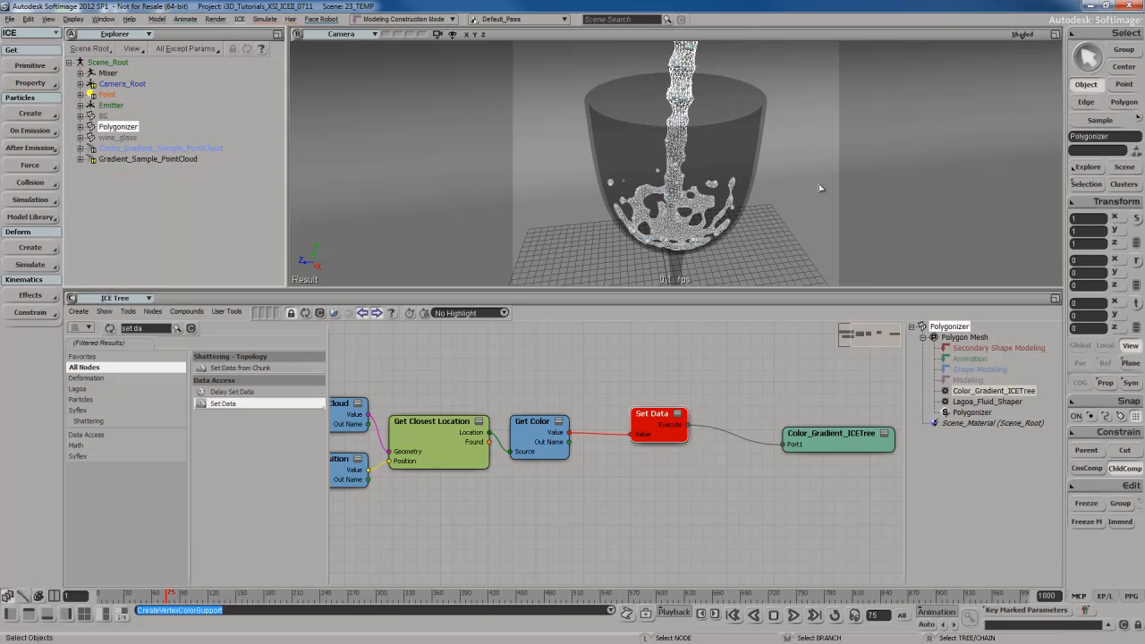
Examine the Polygonizer's clusters by expanding UV_Cluster_AUTO down to the contents of its Vertex_Color property
left_click(1086, 183)
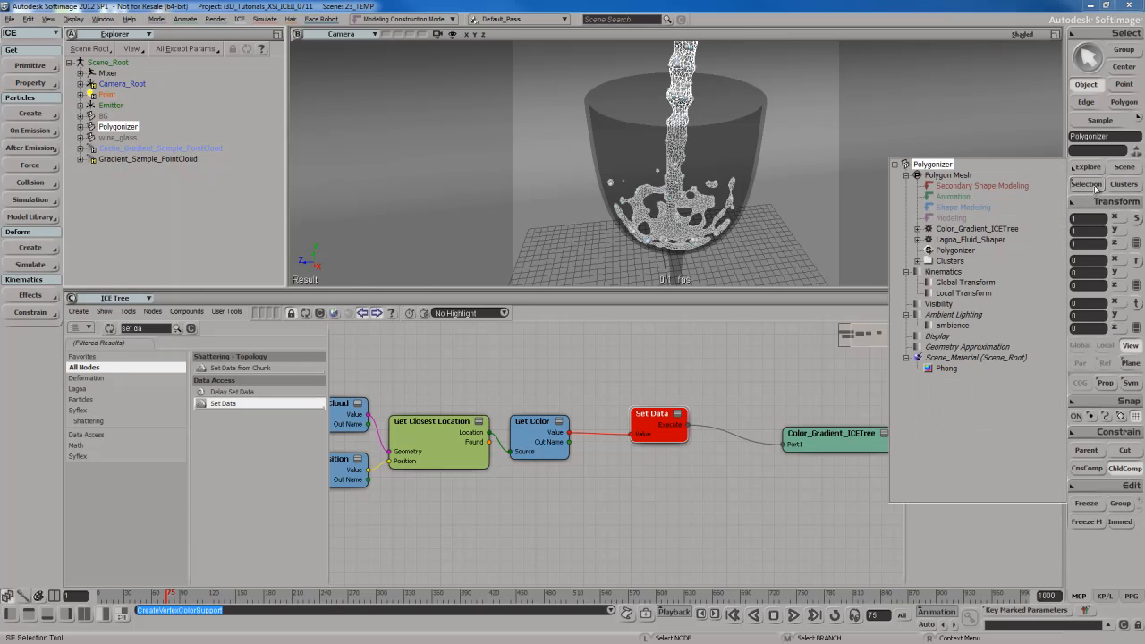
left_click(916, 261)
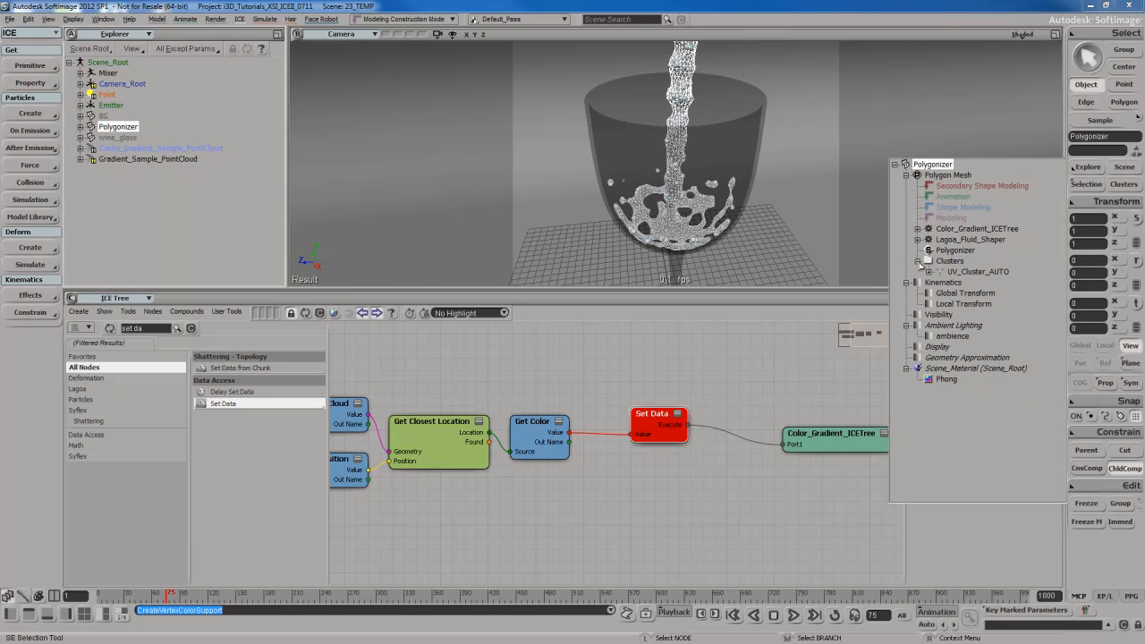
left_click(928, 271)
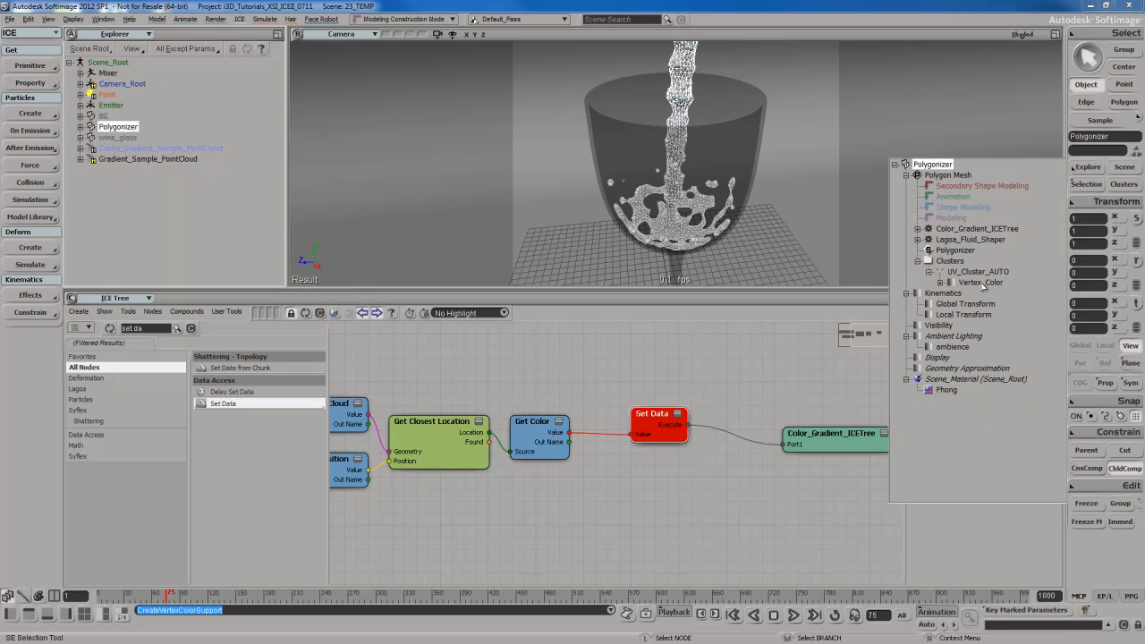
left_click(939, 282)
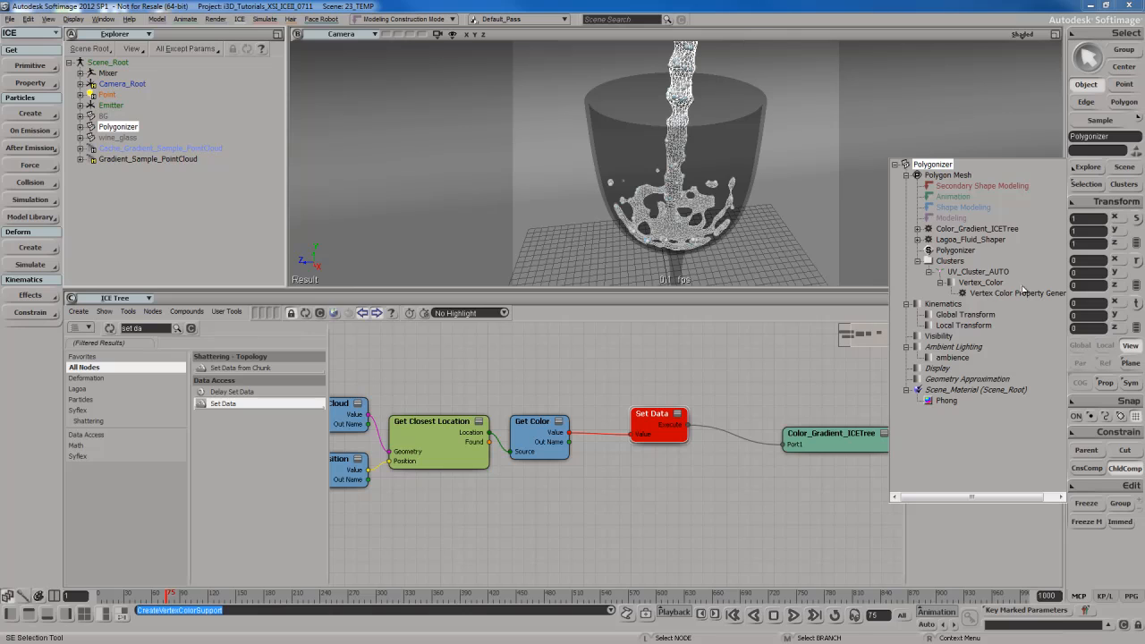
Open the Set Data node's properties and set its reference to the Polygonizer object
double_click(660, 418)
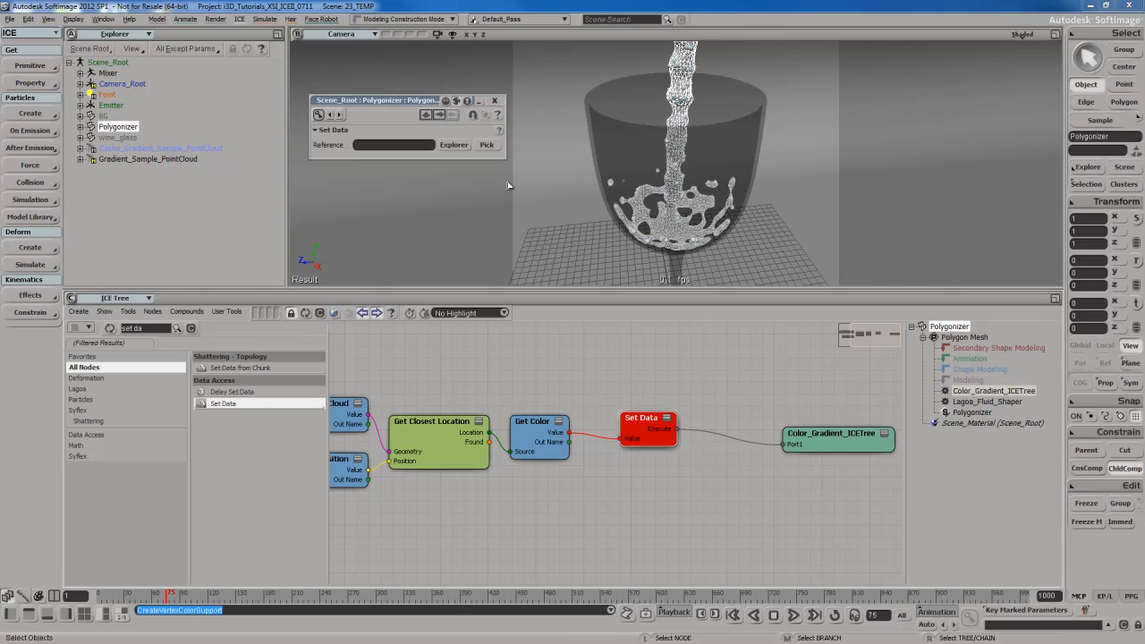
left_click(453, 145)
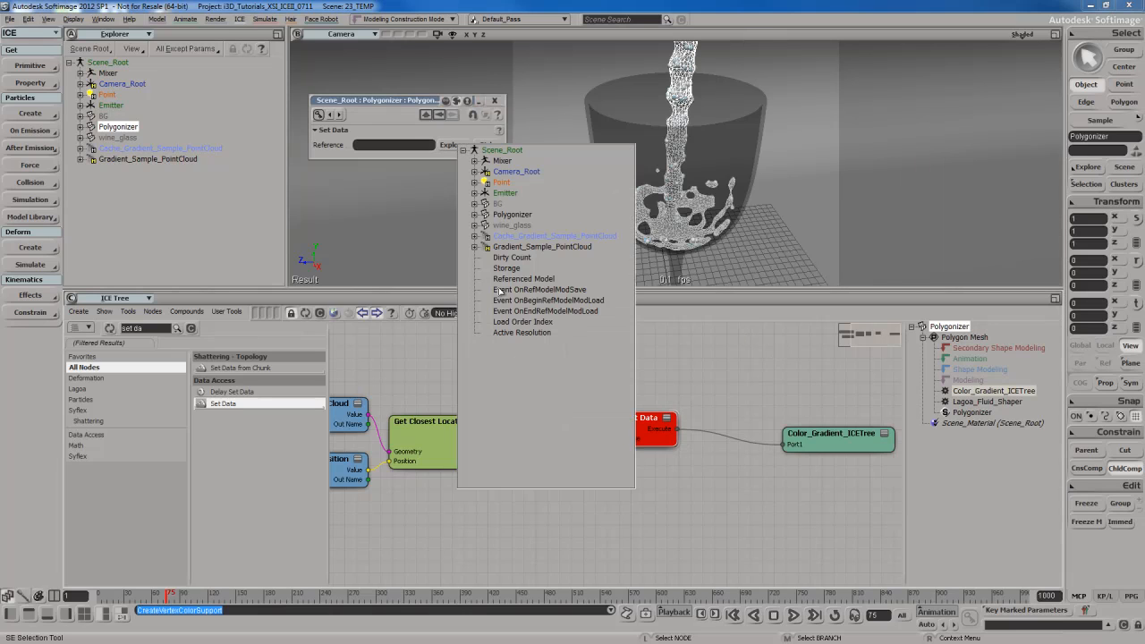
left_click(474, 214)
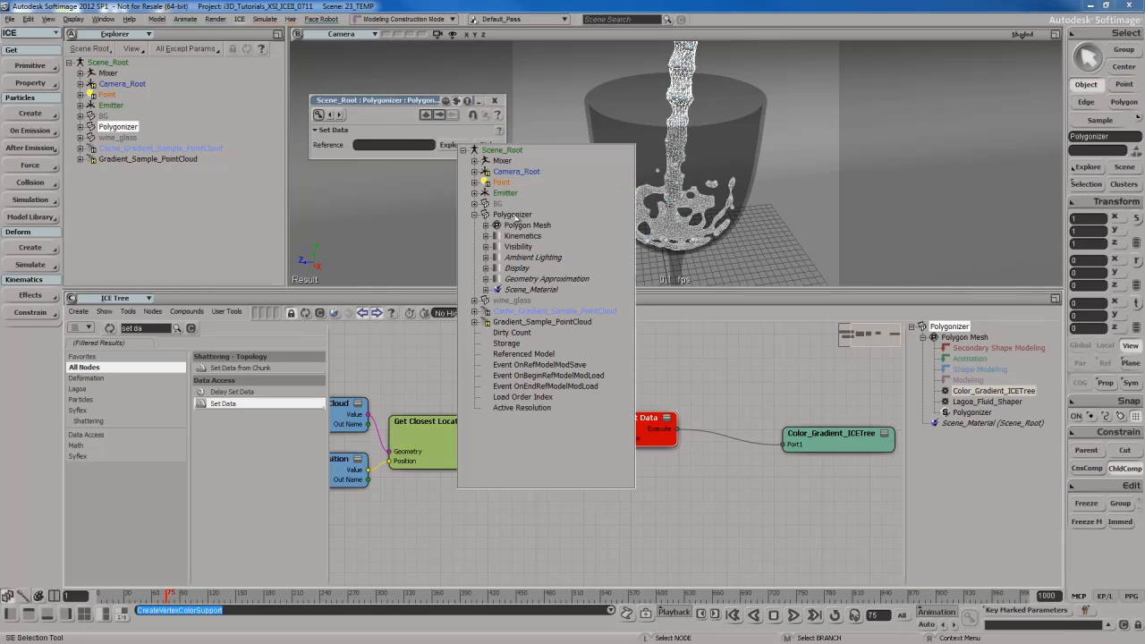
left_click(515, 216)
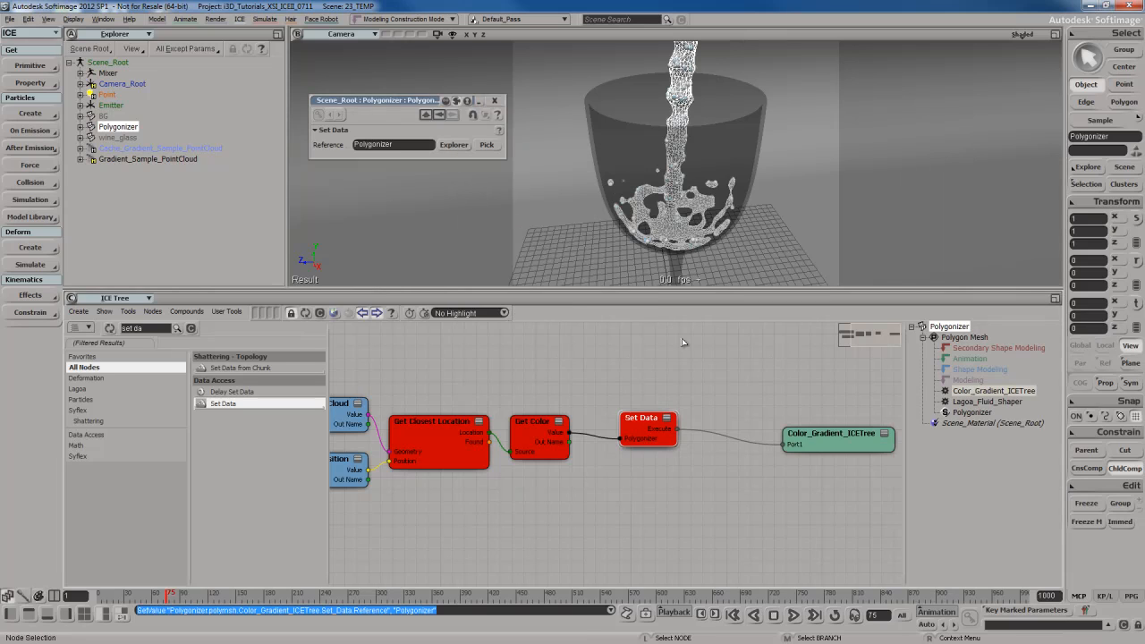
Extend the Set Data reference to the Colors attribute of Vertex_Color under the Polygonizer's UV_Cluster_AUTO cluster
left_click(454, 144)
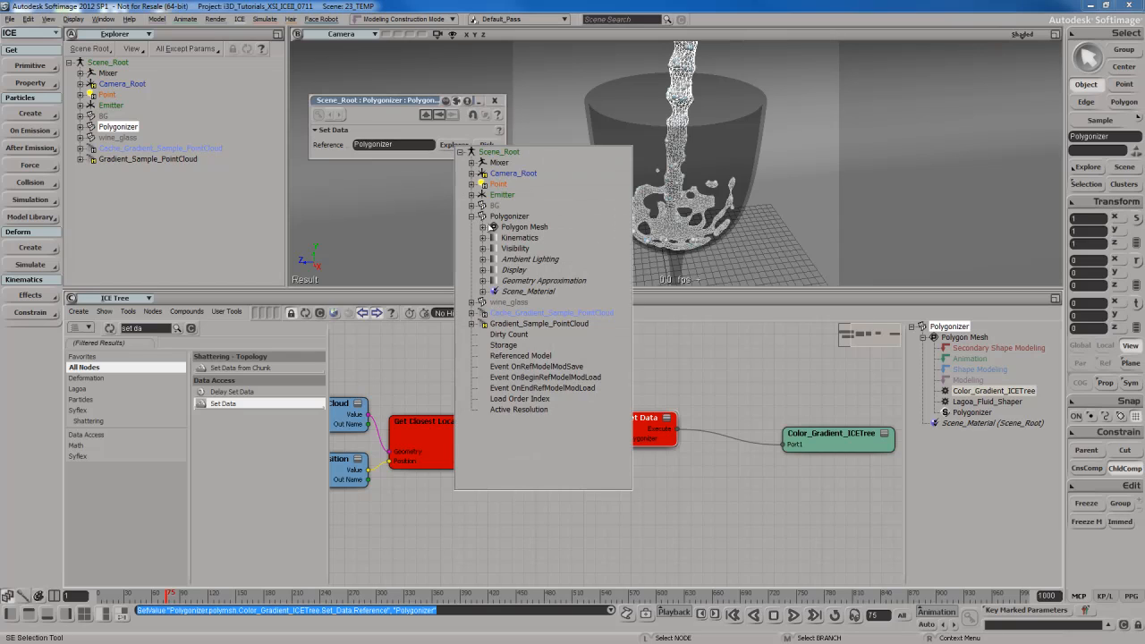
left_click(483, 227)
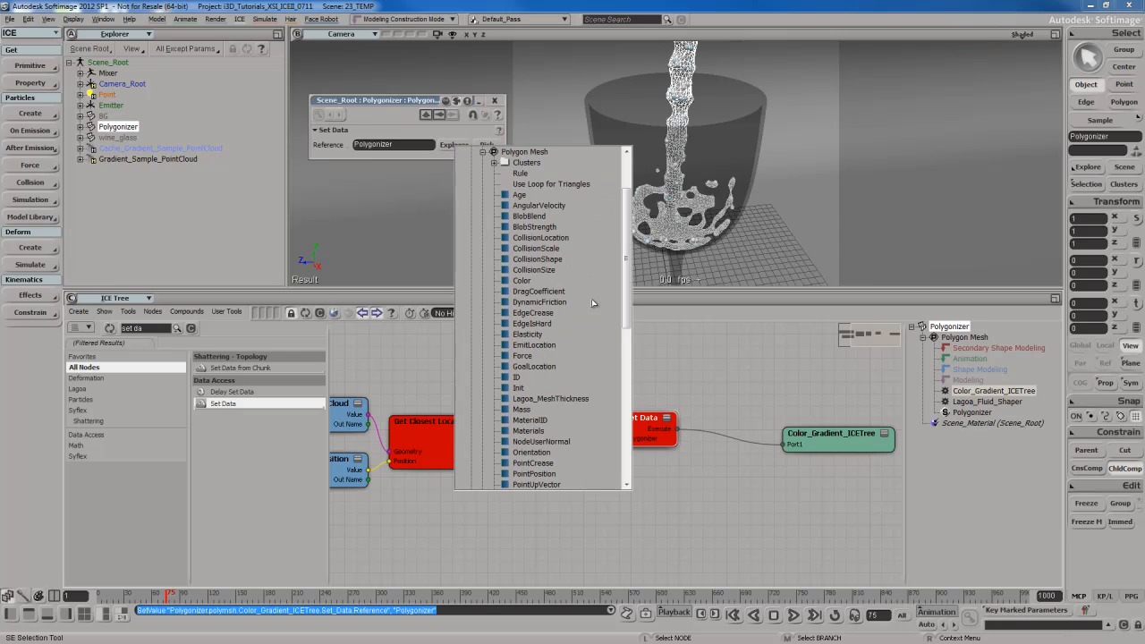
scroll(591, 303, "down", 5)
scroll(478, 228, "up", 8)
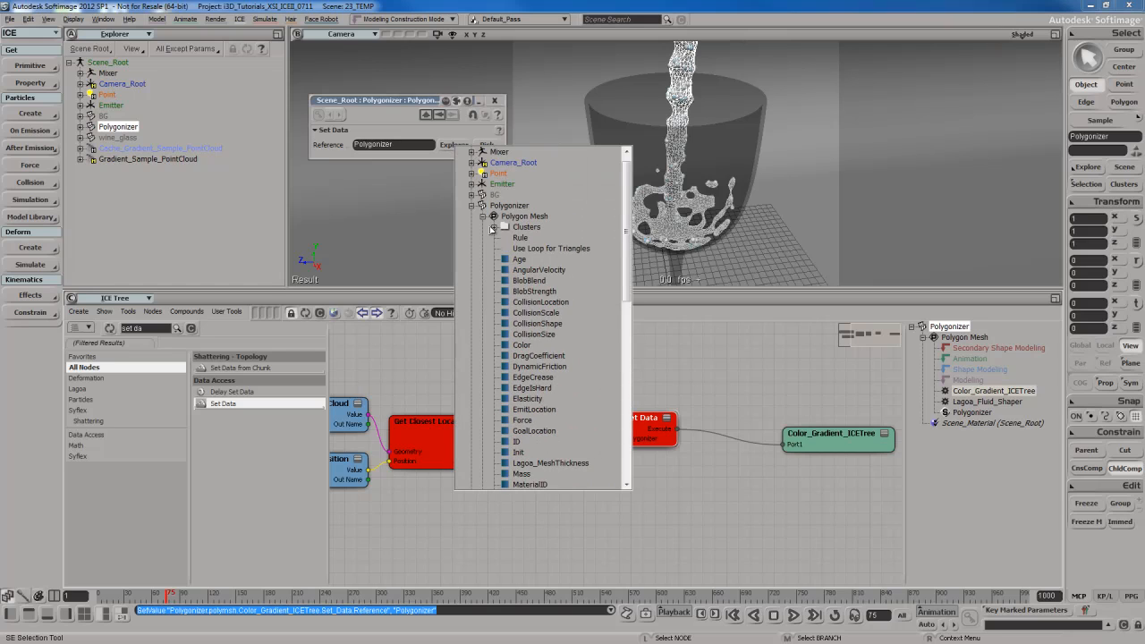
left_click(492, 227)
left_click(505, 238)
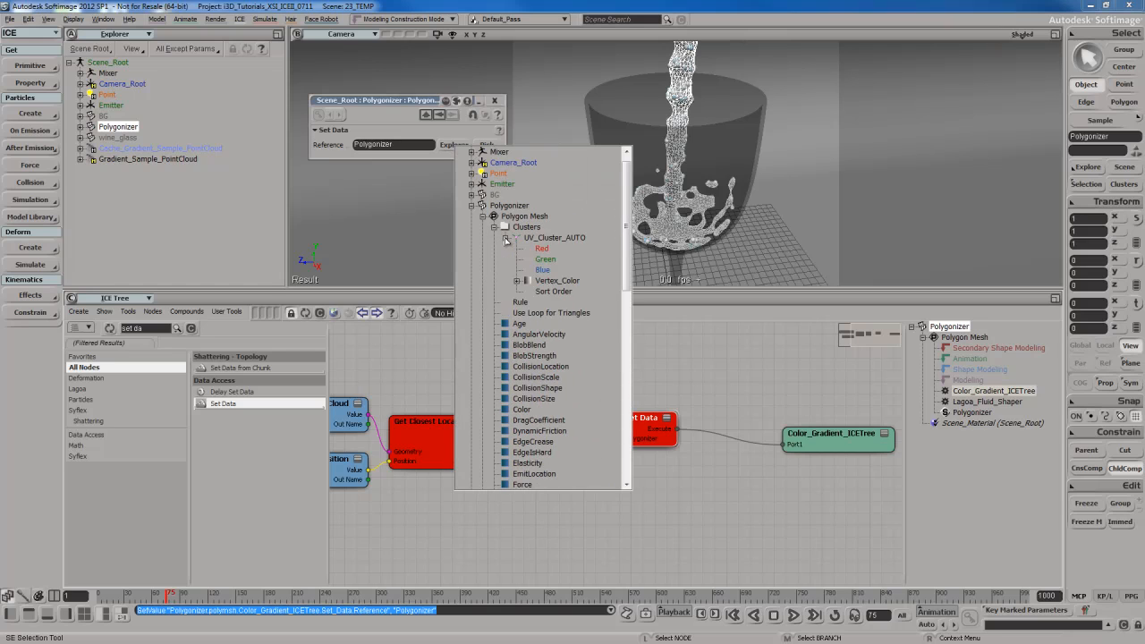
left_click(517, 280)
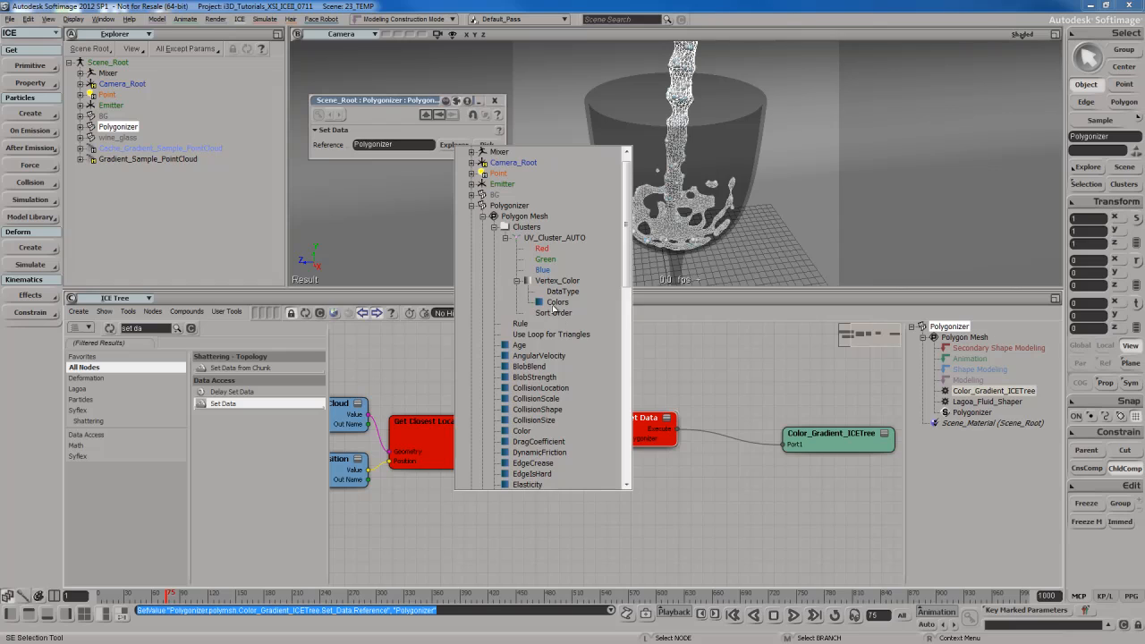
left_click(557, 302)
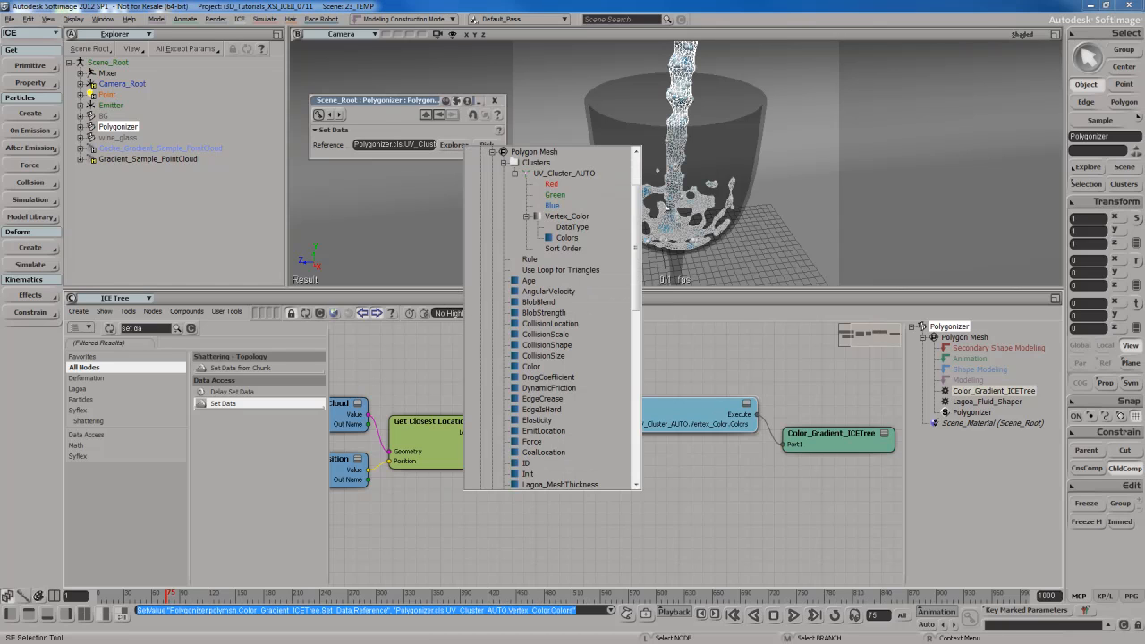
scroll(556, 254, "up", 2)
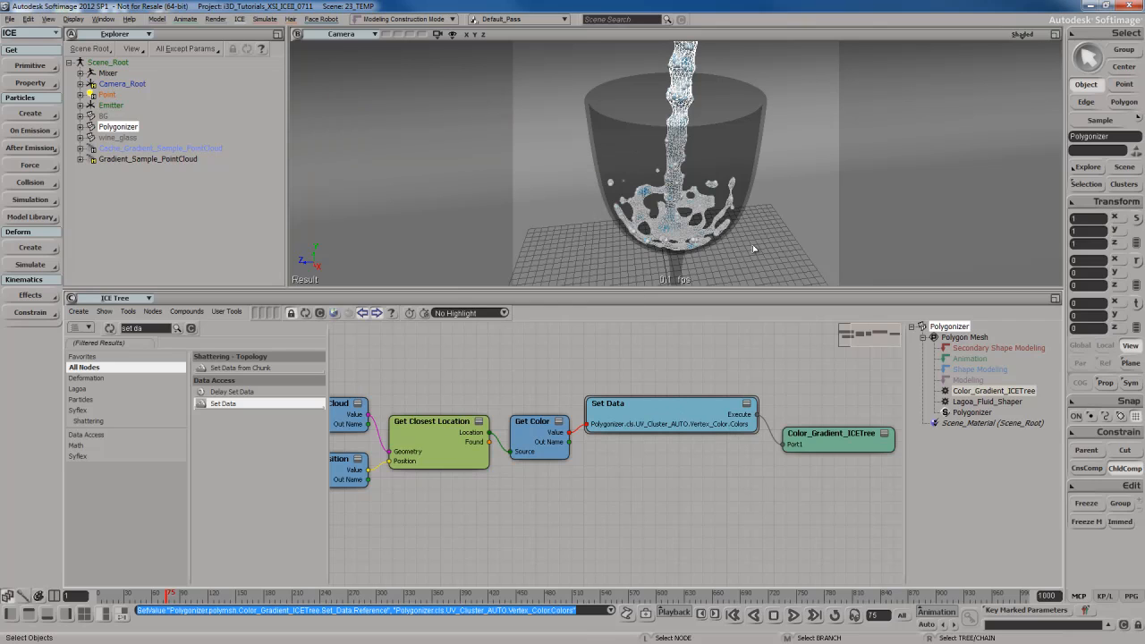
Open the Material Manager and reposition its window over the viewport and ICE tree
key("s")
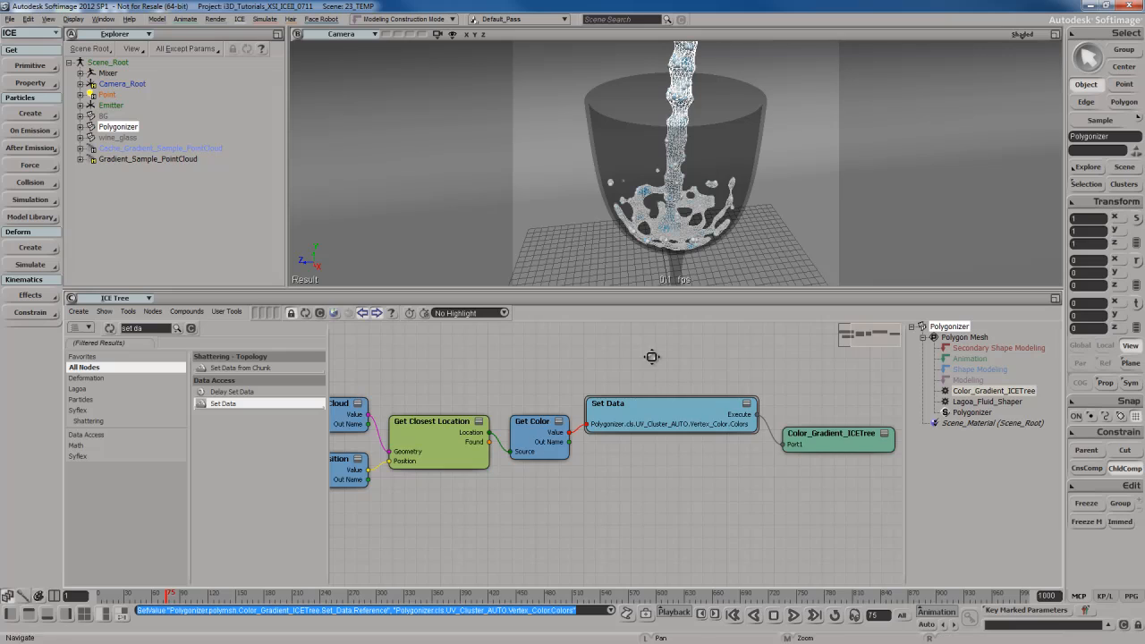
left_click_drag(652, 358, 678, 361)
scroll(679, 362, "down", 1)
key("a")
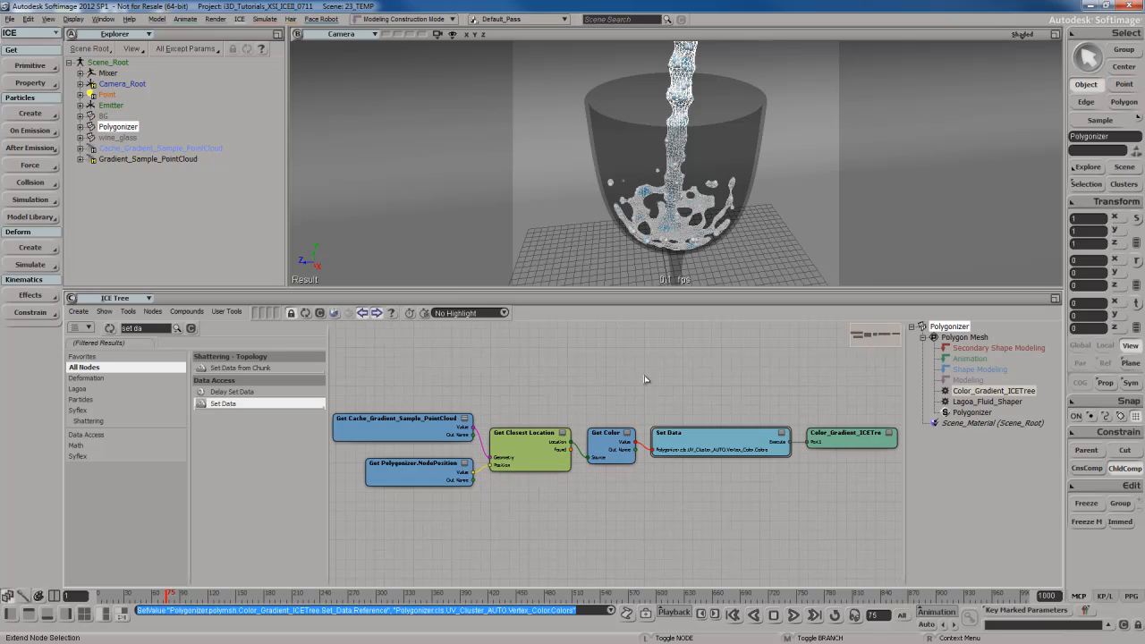
key("ctrl+7")
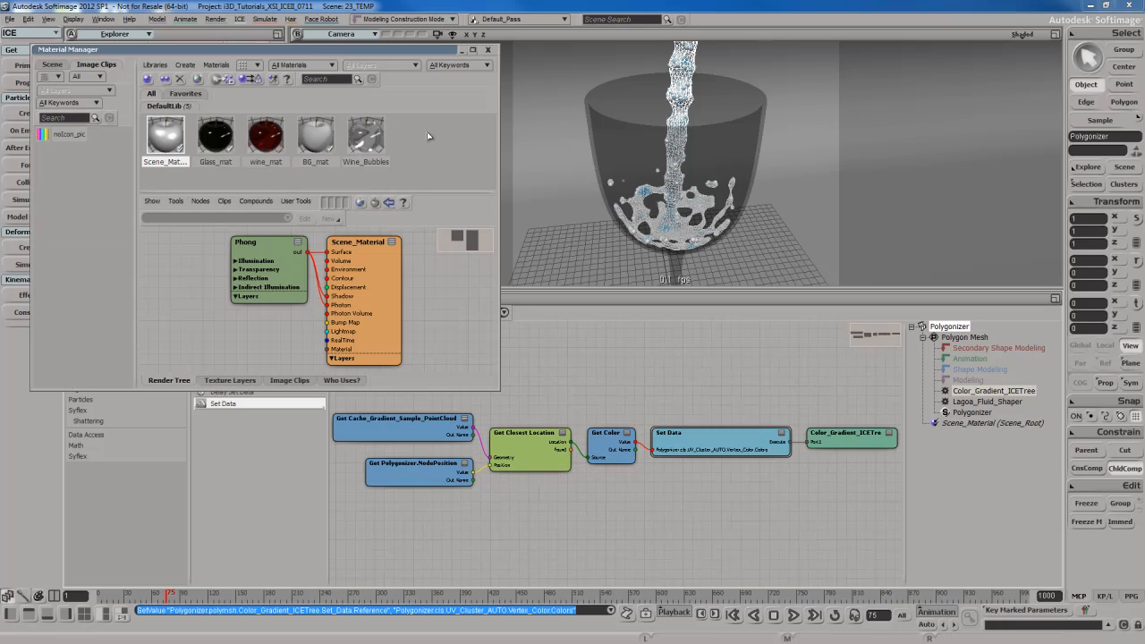
left_click_drag(390, 46, 496, 68)
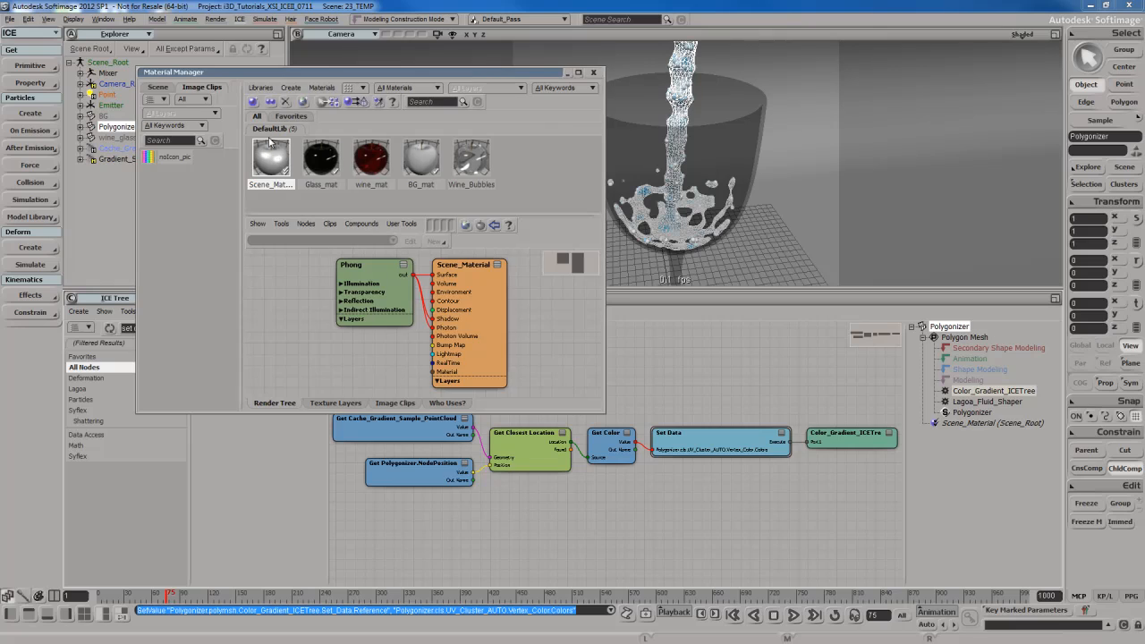
left_click(292, 88)
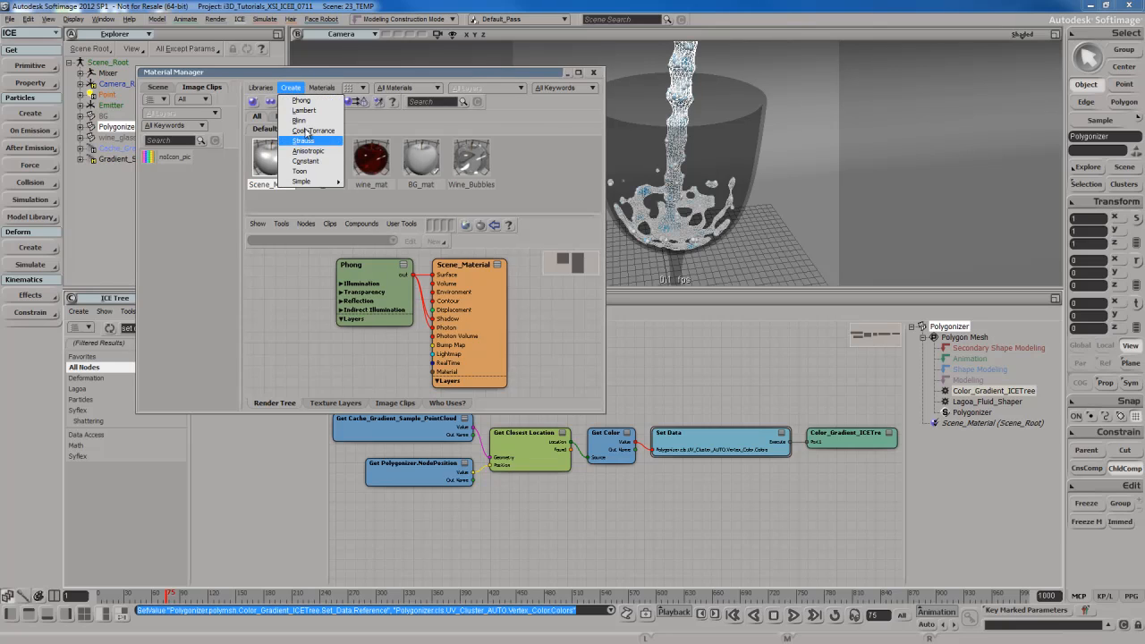
mouse_move(304, 187)
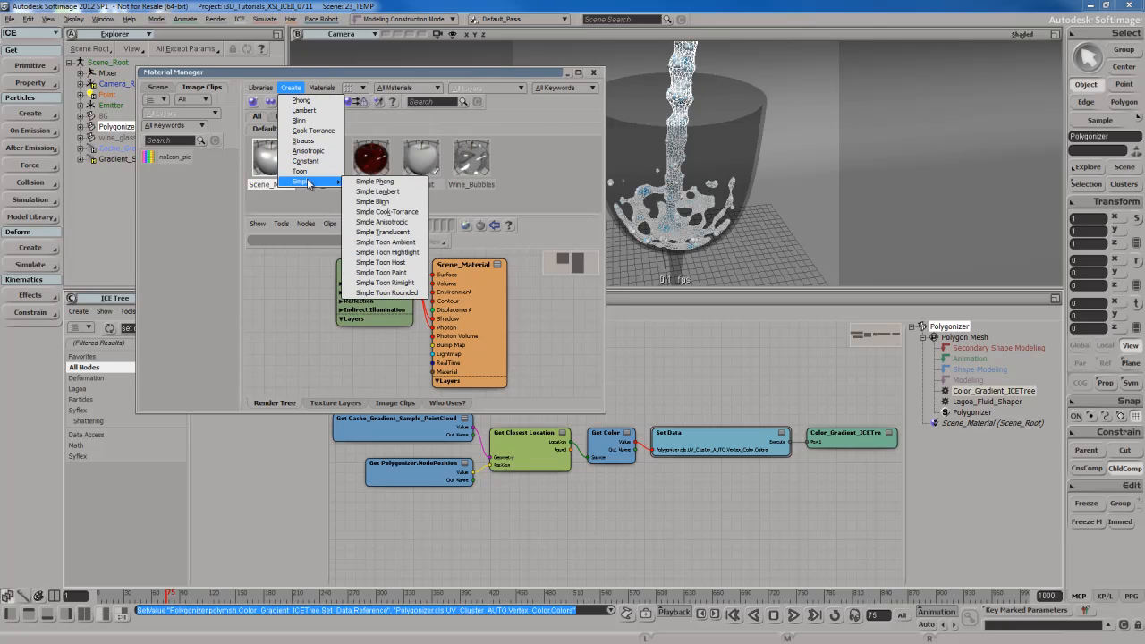
left_click(299, 90)
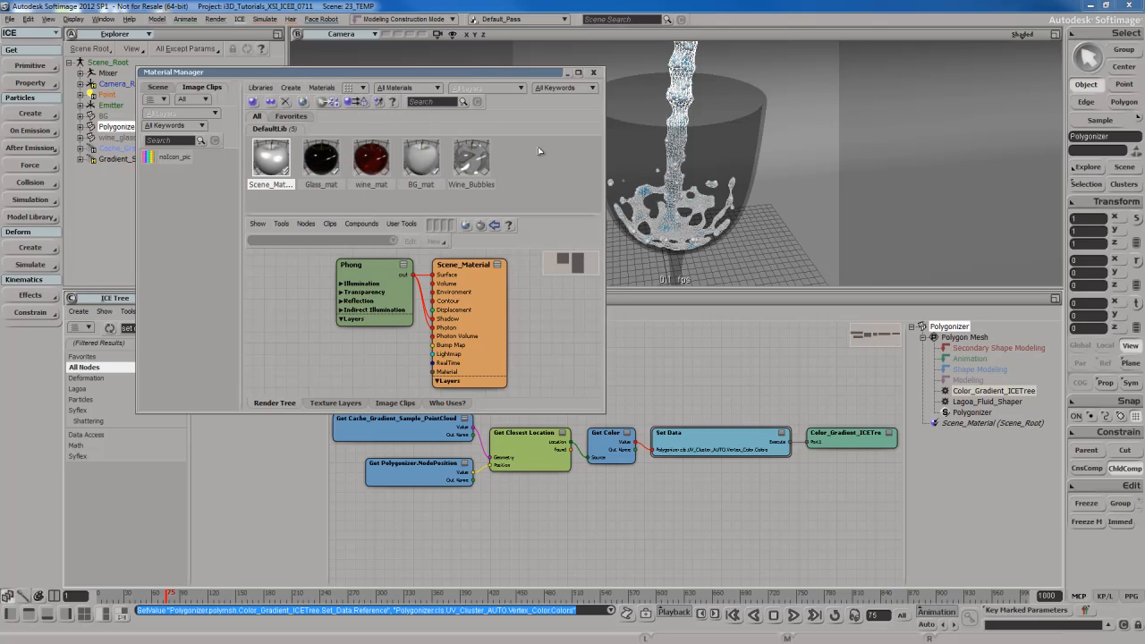
Duplicate the Wine_Bubbles material and rename the copy Gradient_mat
left_click(474, 159)
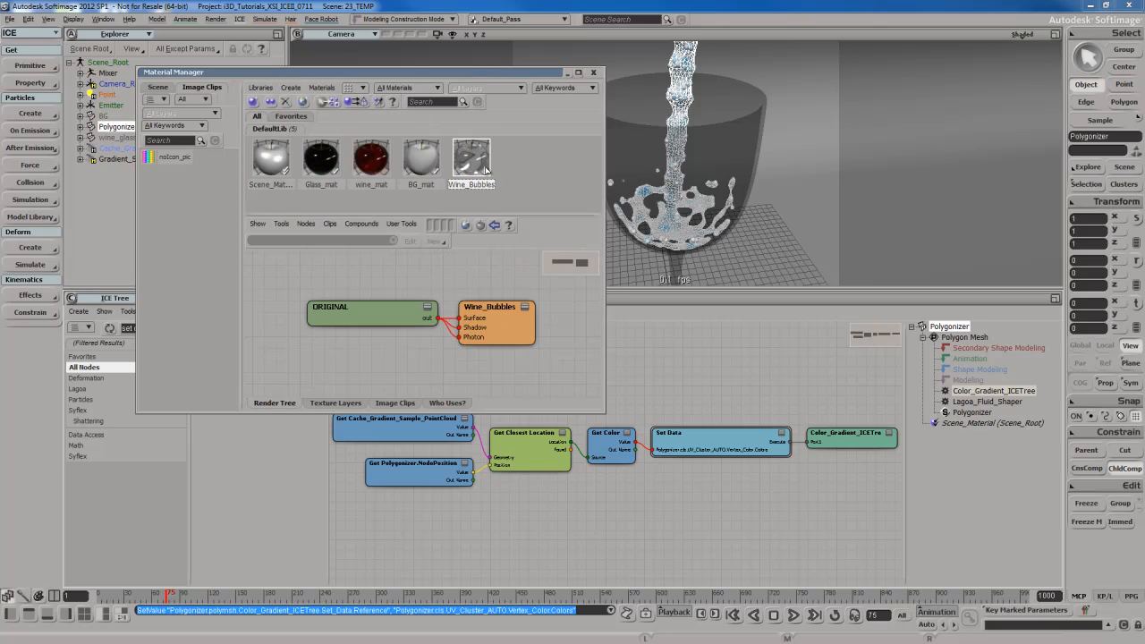
right_click(488, 166)
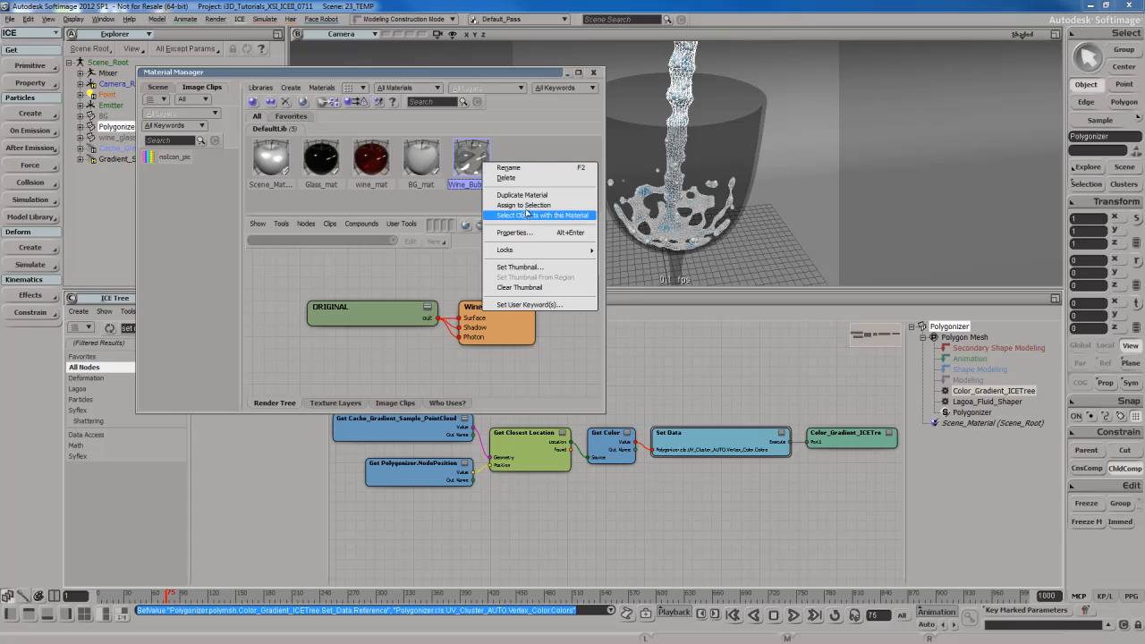
left_click(565, 198)
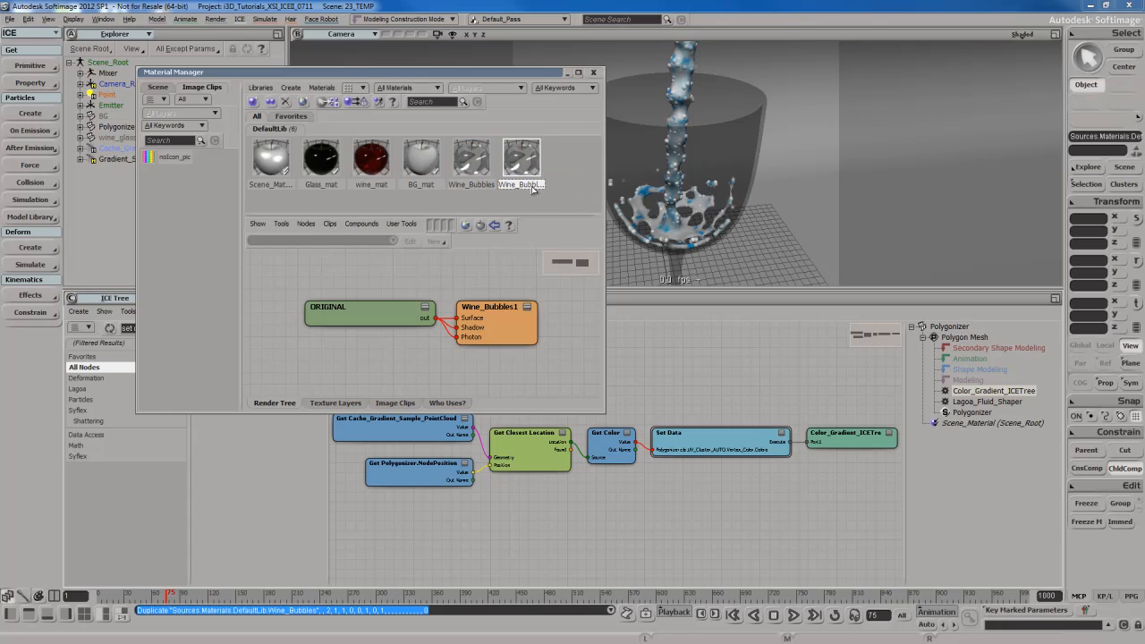
key("F2")
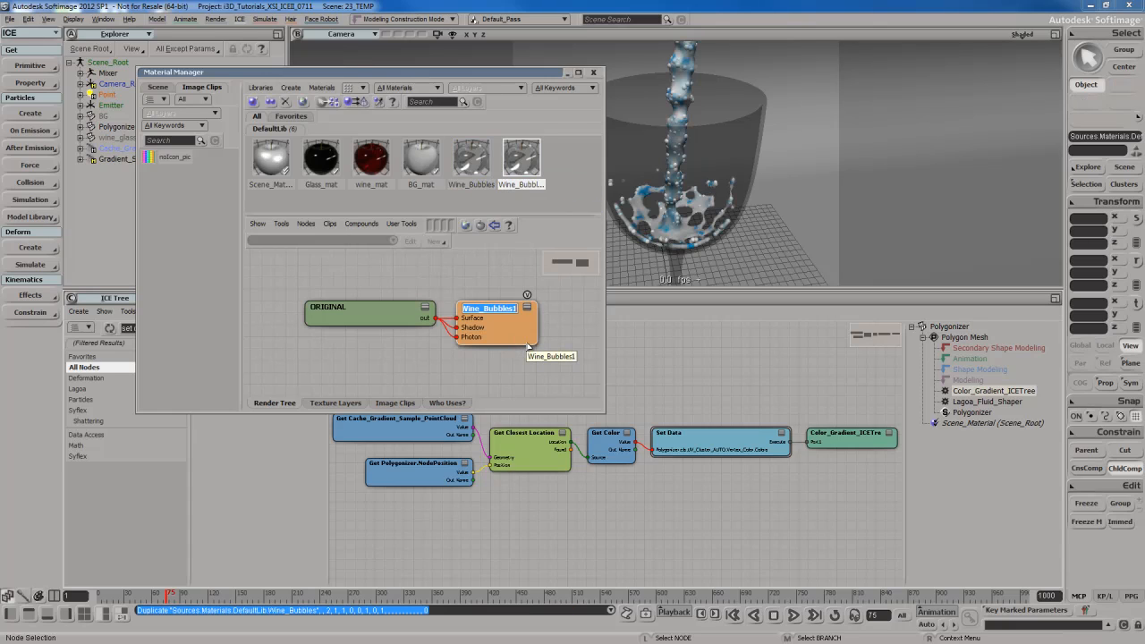
type("I")
type("radient")
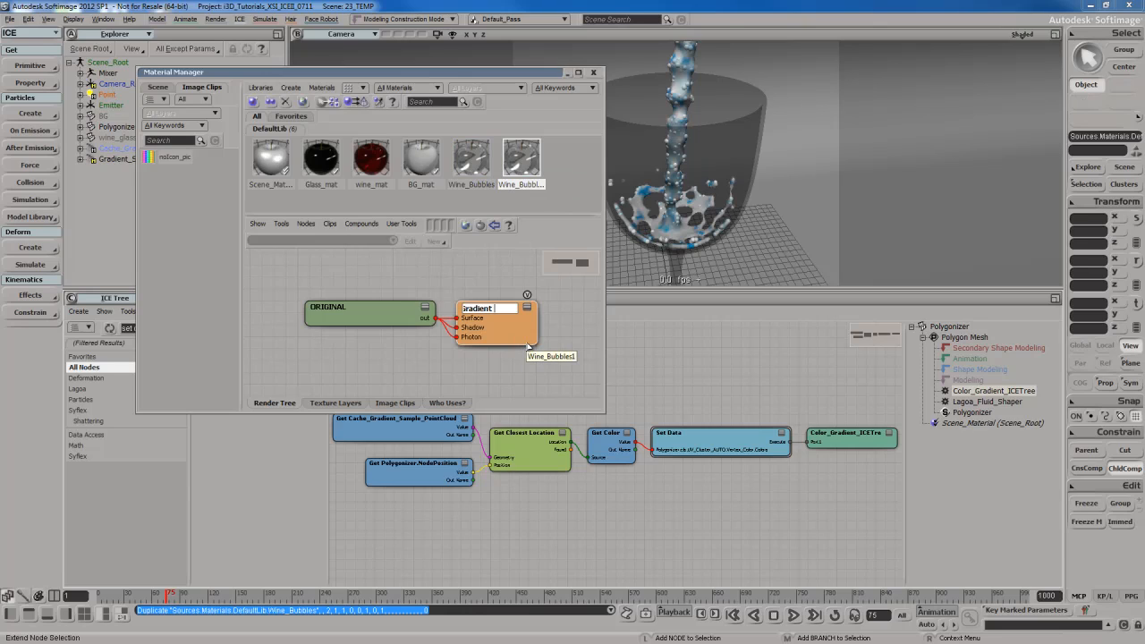
type("_mat")
key("Return")
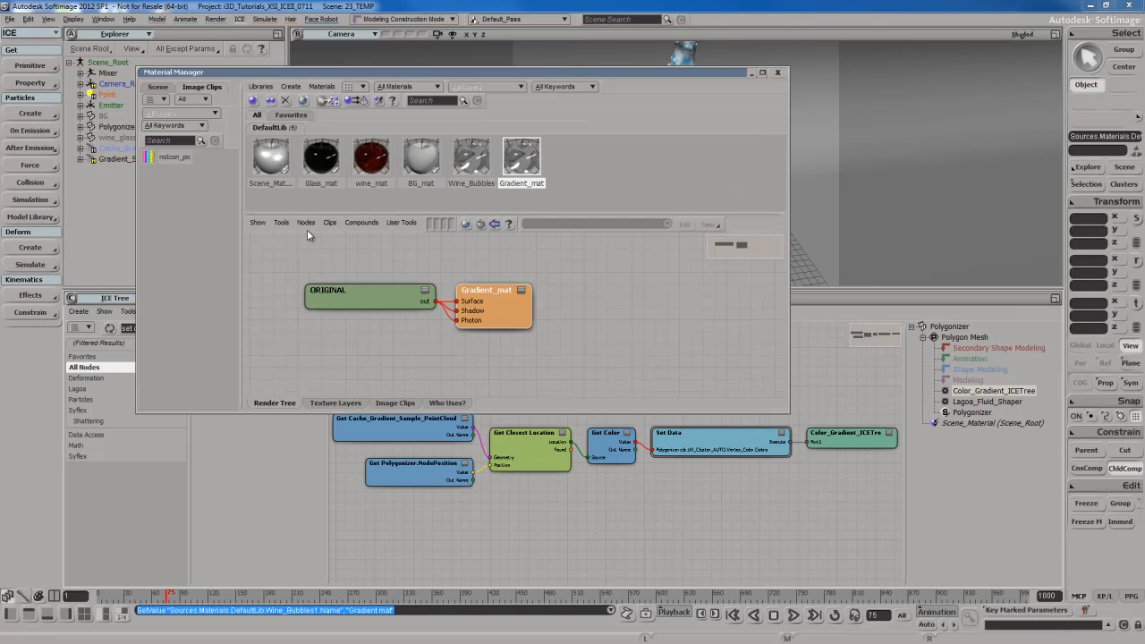
Search the shader presets for "color map" and add a Color Map Lookup node to Gradient_mat's render tree
left_click(306, 224)
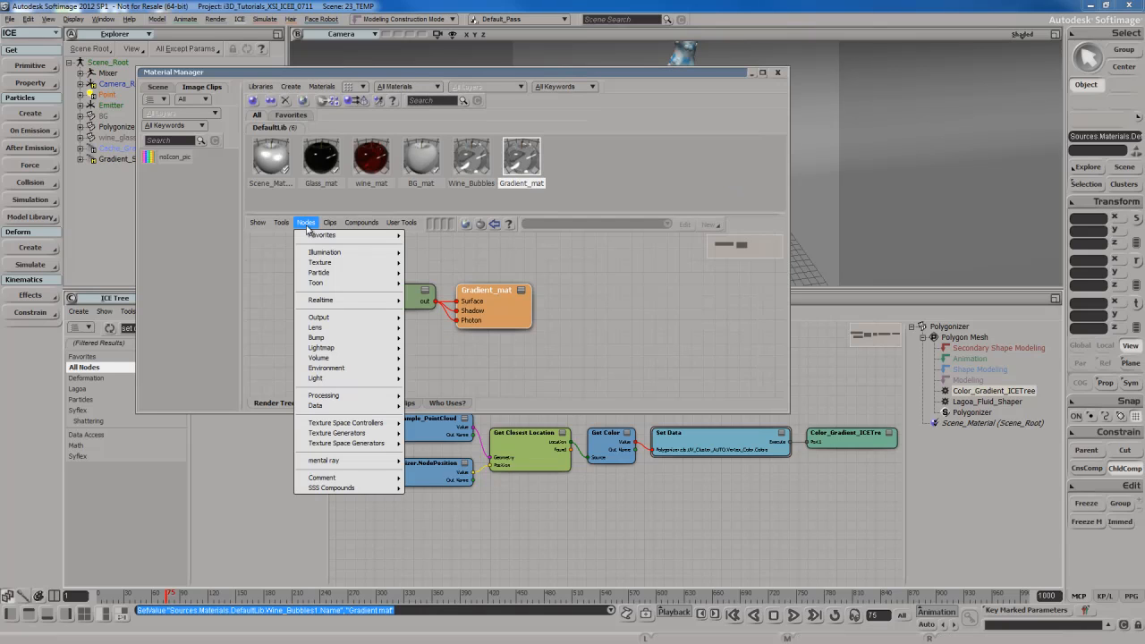
left_click(307, 226)
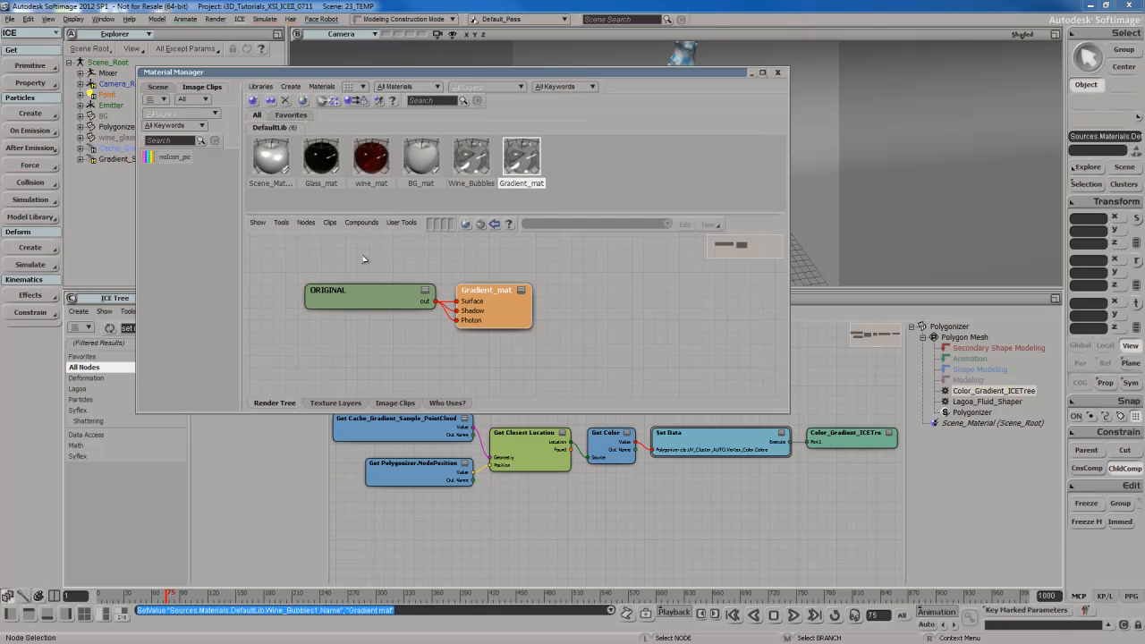
left_click(466, 225)
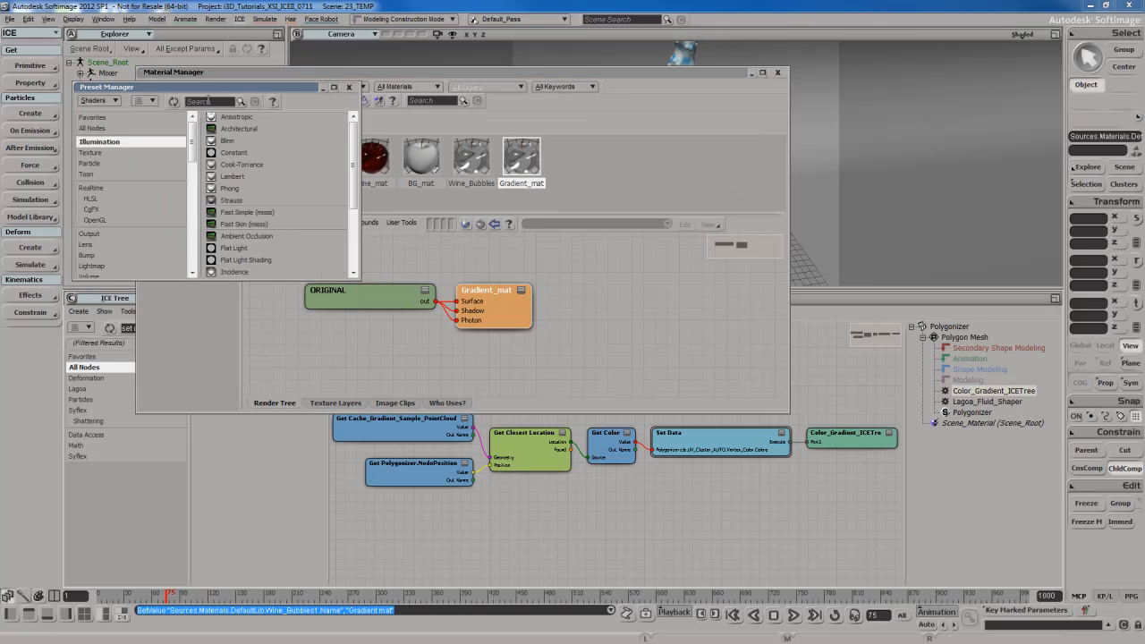
left_click(209, 101)
type("color m")
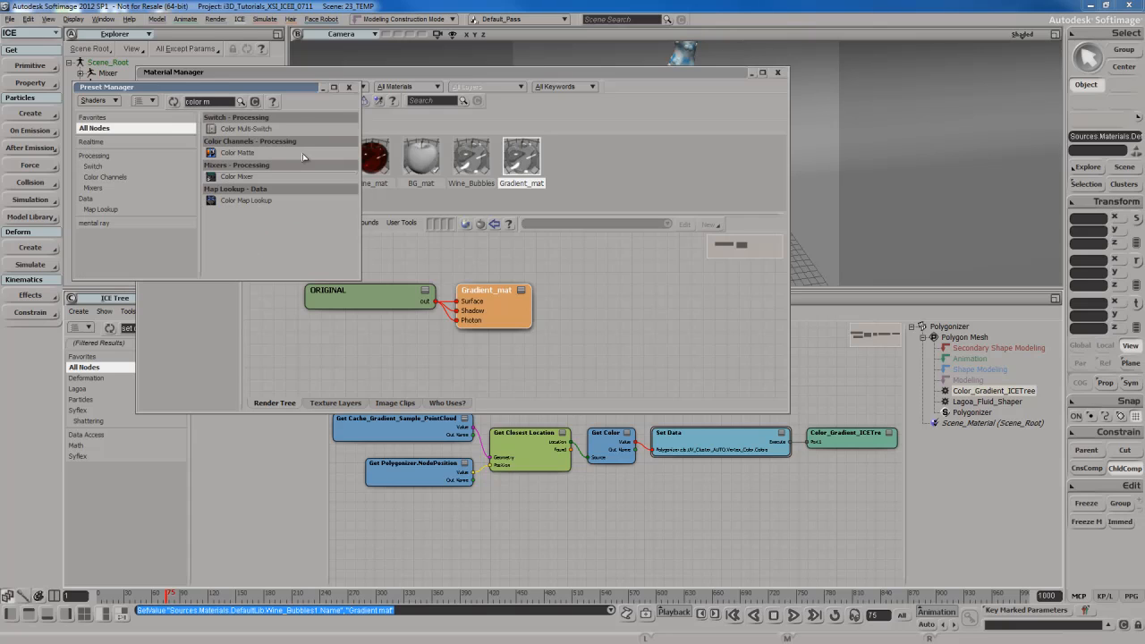
type("a")
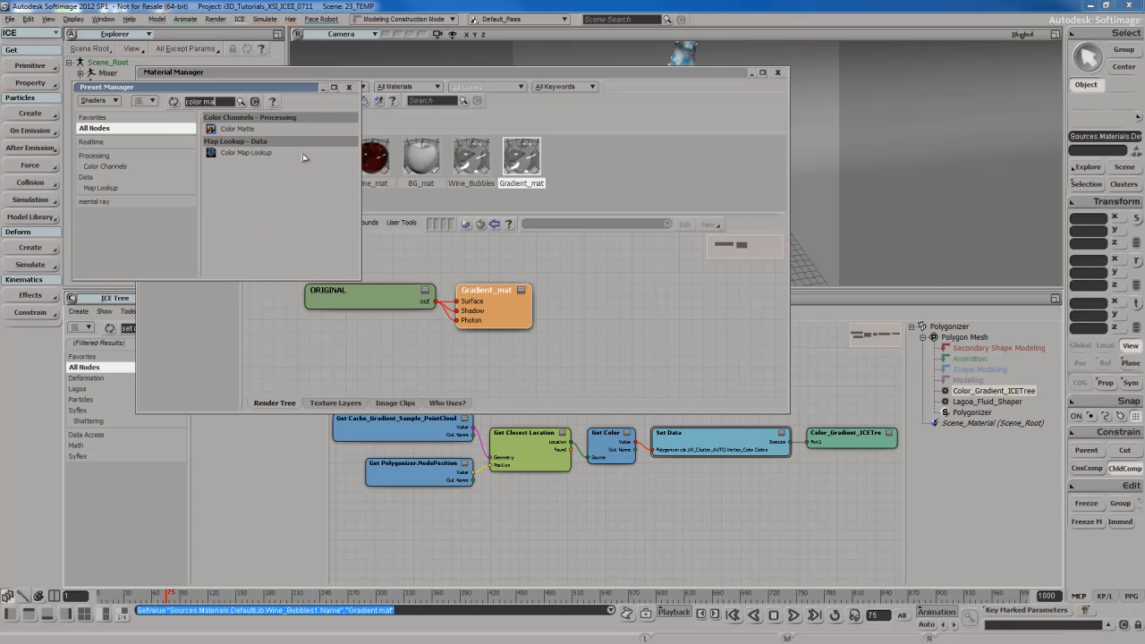
type("p")
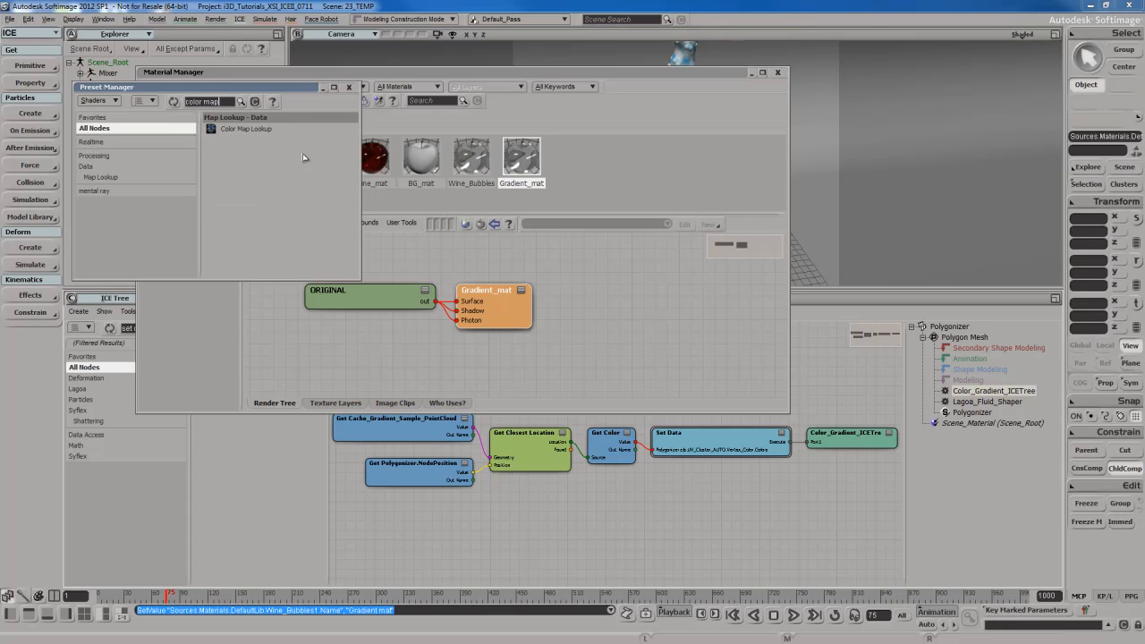
left_click(250, 130)
left_click_drag(246, 130, 306, 340)
left_click(349, 88)
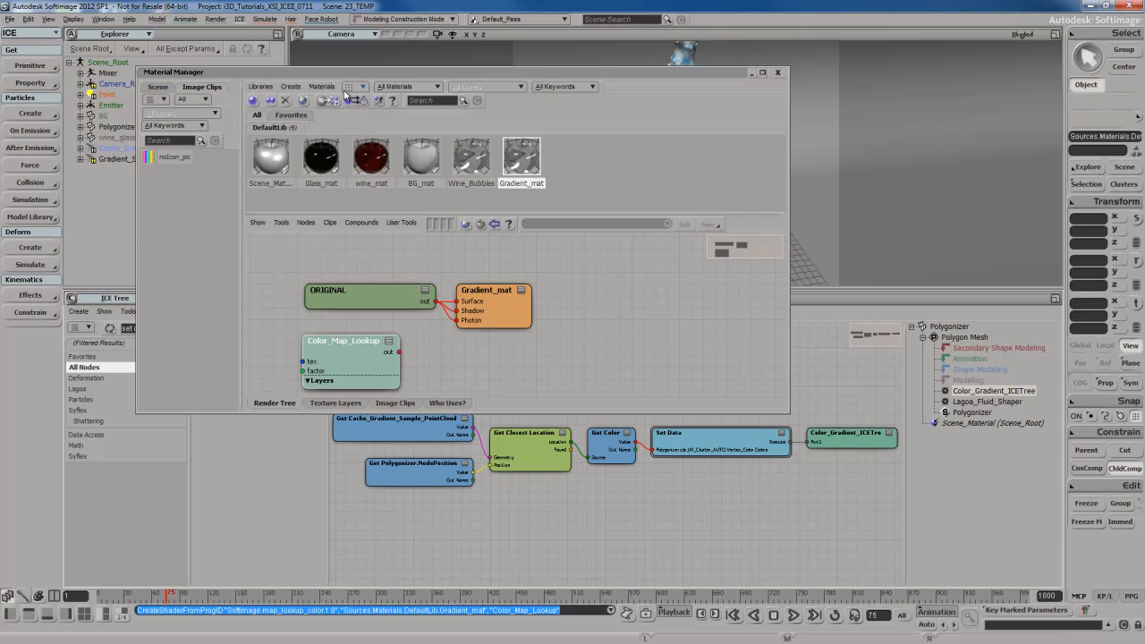
Place Color_Map_Lookup before the ORIGINAL shader and connect its output to the shader's refr_falloff_color input
key("r")
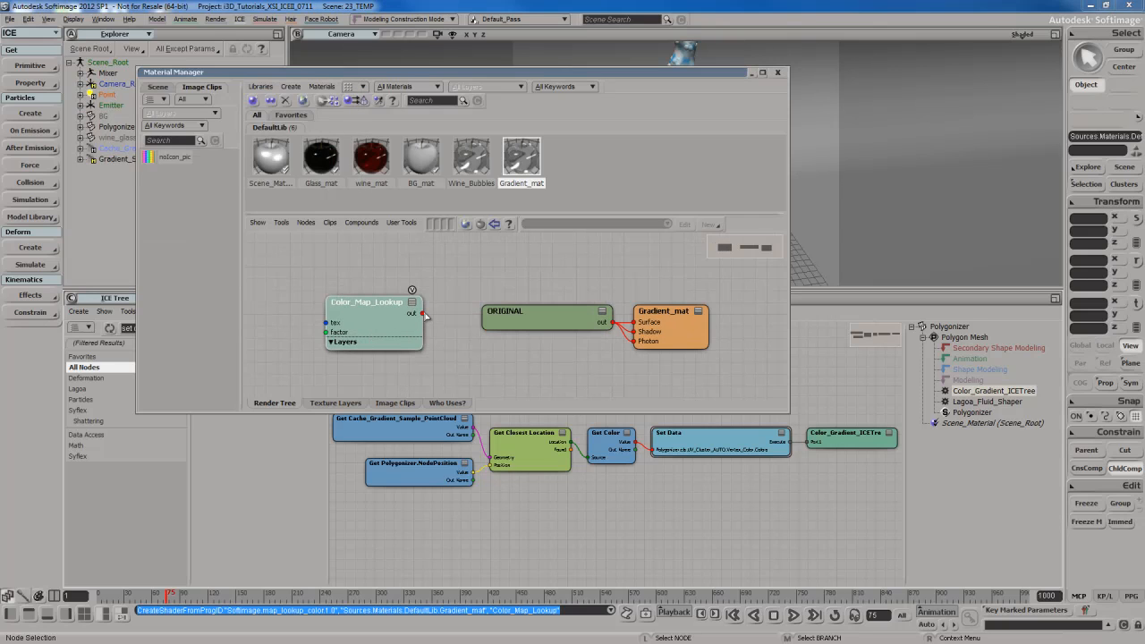
left_click_drag(426, 314, 508, 320)
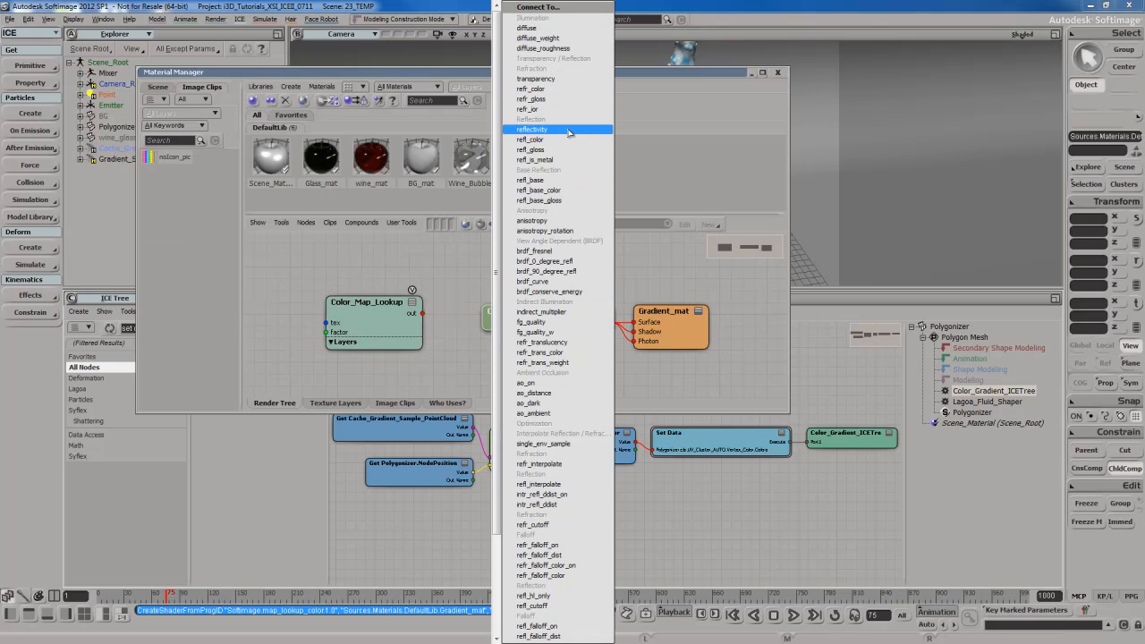
left_click(542, 575)
Open the ORIGINAL shader's properties in Gradient_mat and set its diffuse color to black
double_click(556, 317)
left_click_drag(200, 109, 648, 36)
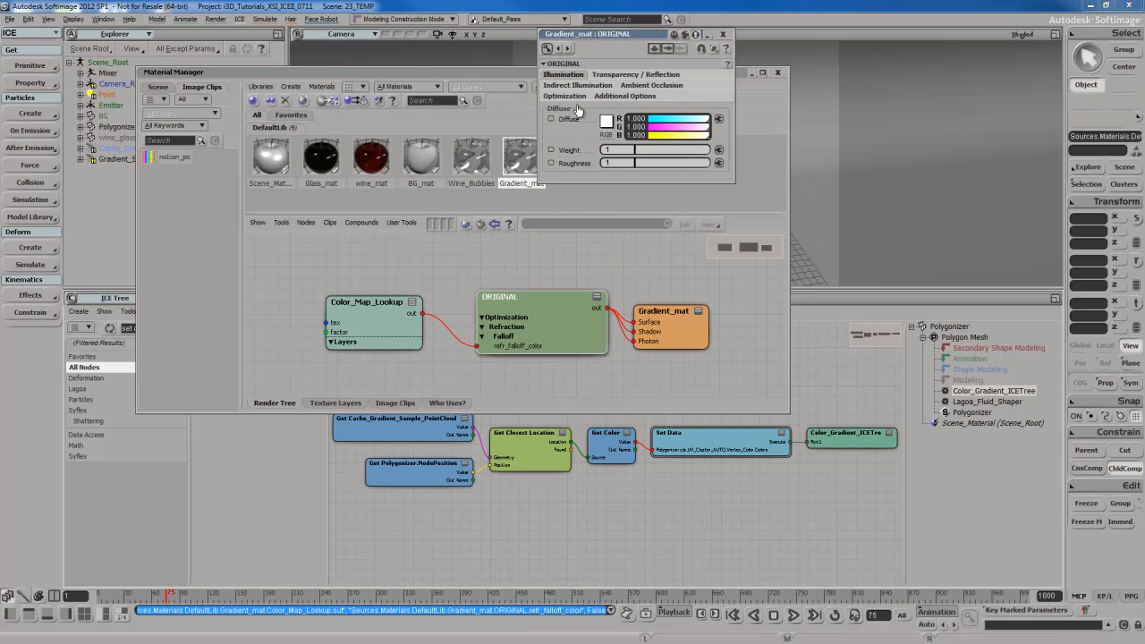
left_click(607, 123)
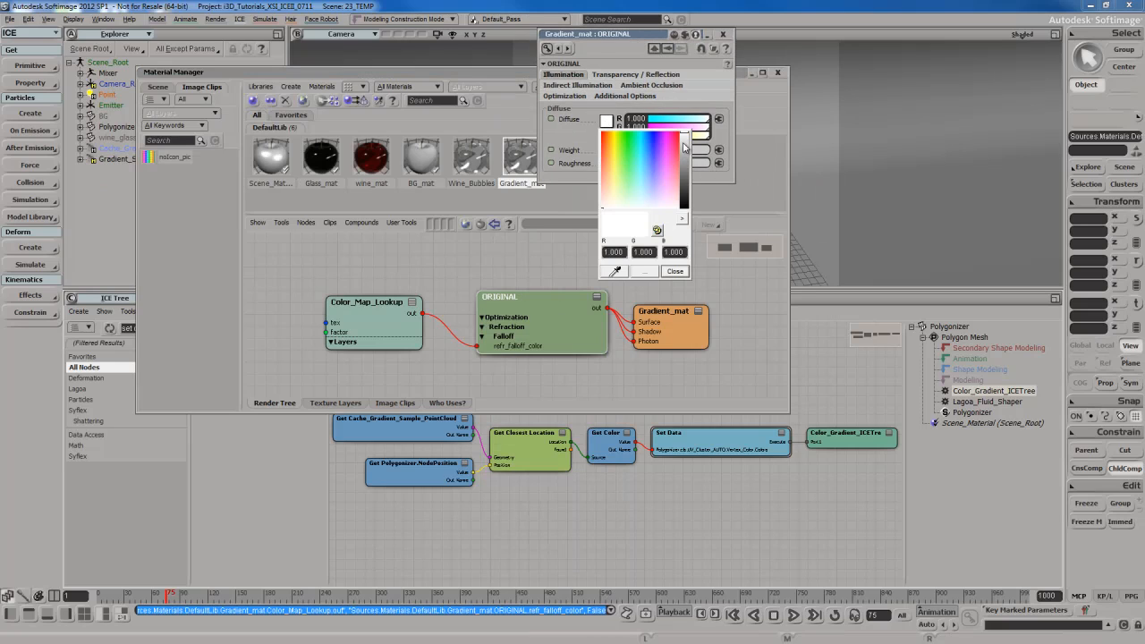
left_click_drag(685, 148, 685, 222)
left_click(674, 271)
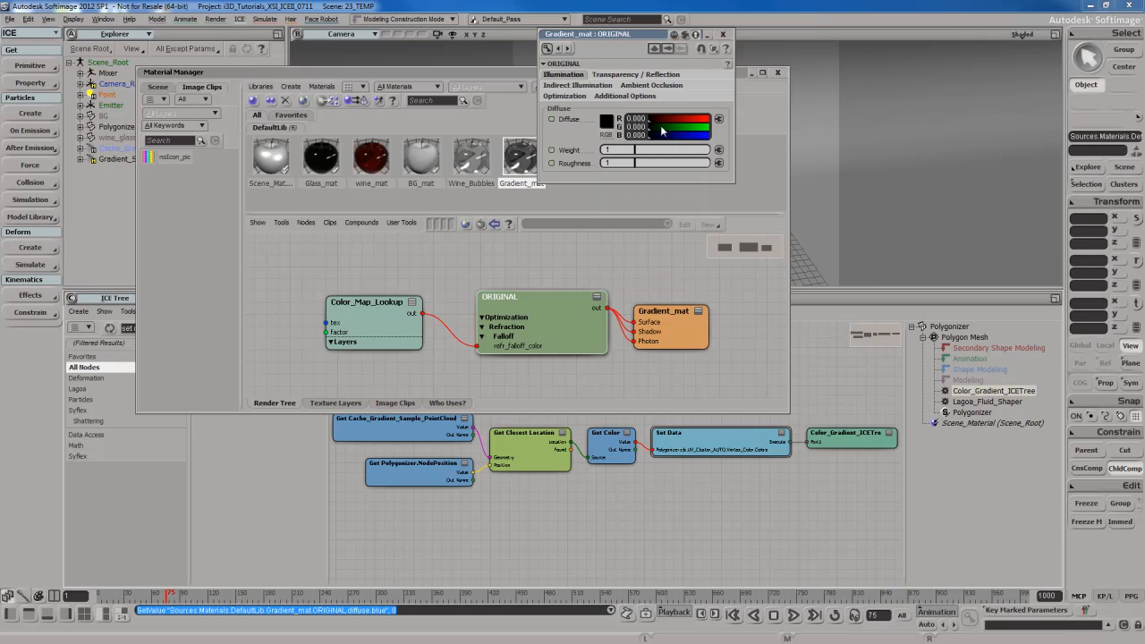
Turn on Fresnel reflection and the refraction falloff for ORIGINAL, with a falloff distance of 6.637
left_click(613, 76)
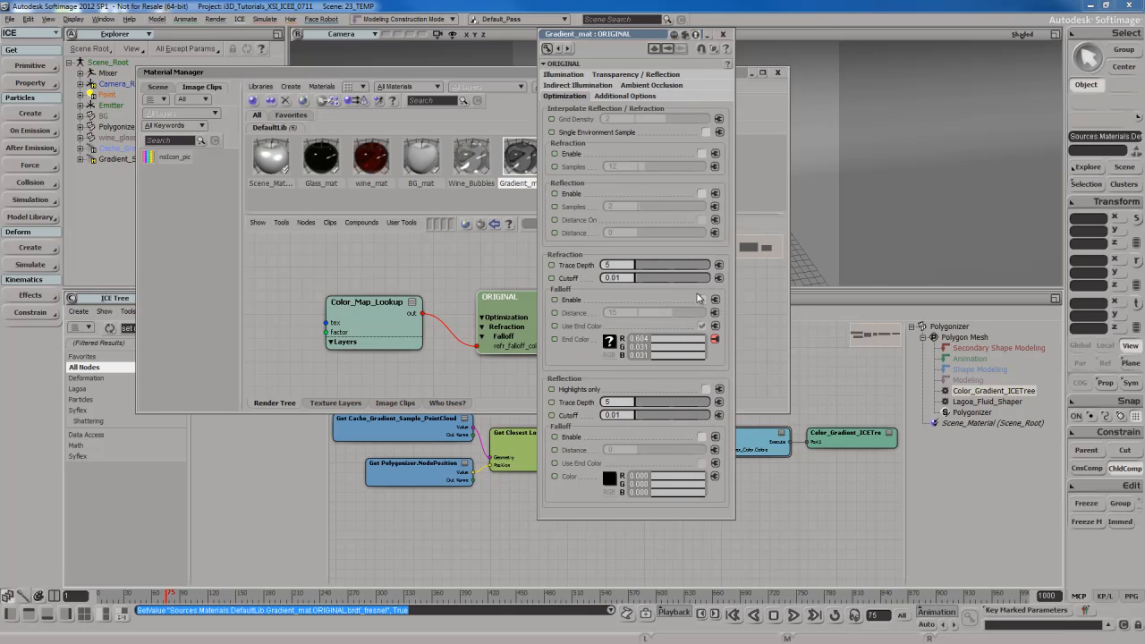
left_click(701, 299)
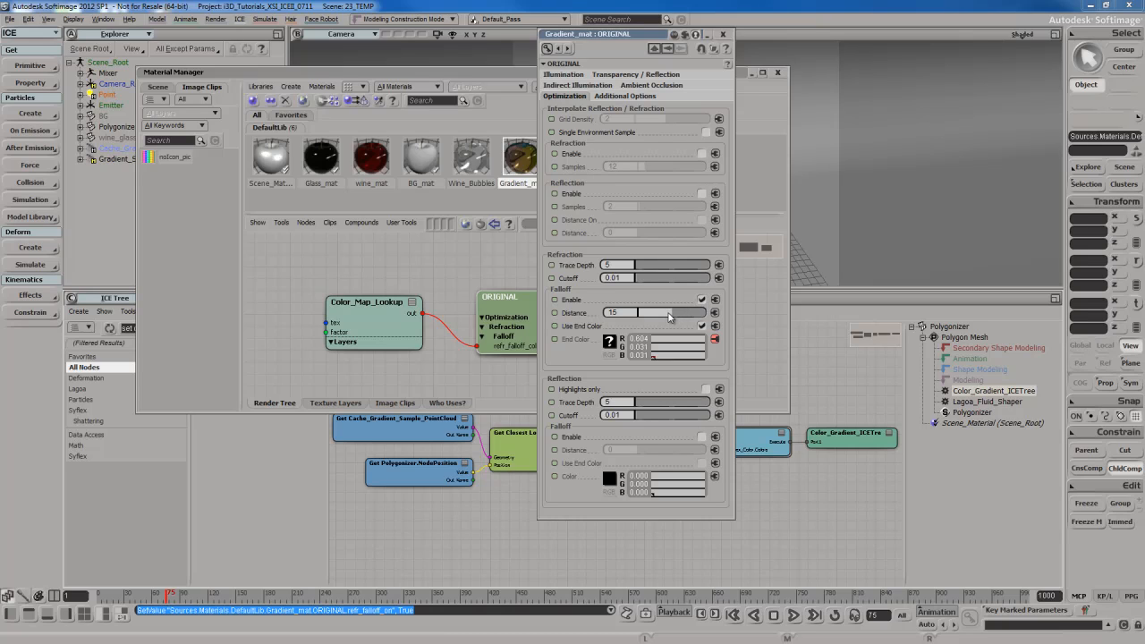
mouse_move(668, 317)
left_mouse_down()
mouse_move(637, 320)
mouse_move(654, 318)
left_mouse_up()
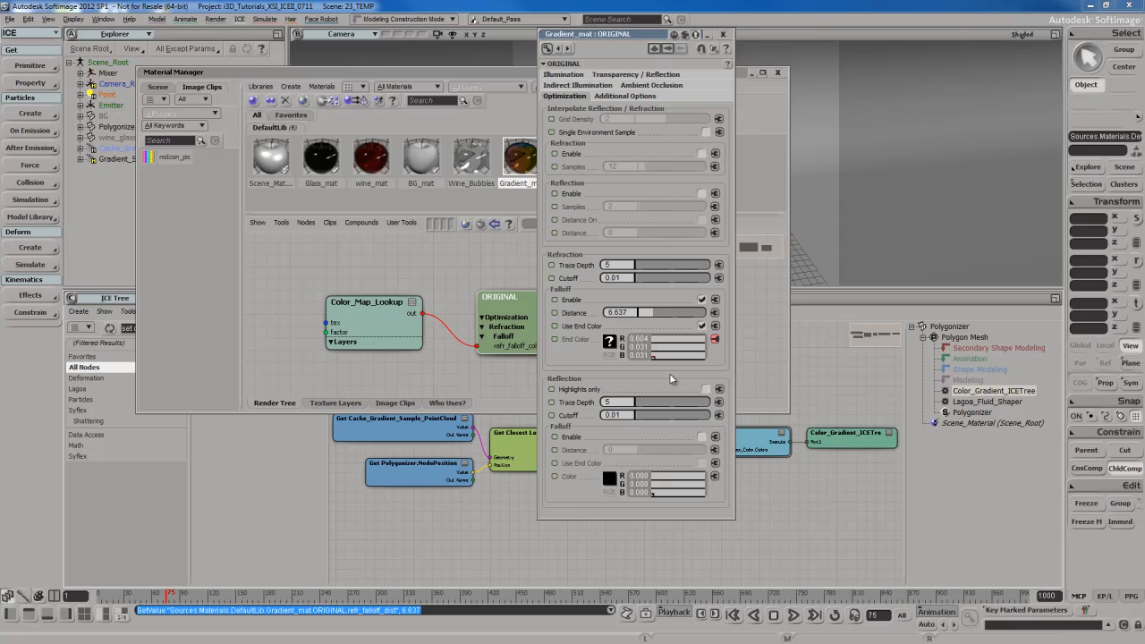
left_click_drag(622, 36, 917, 75)
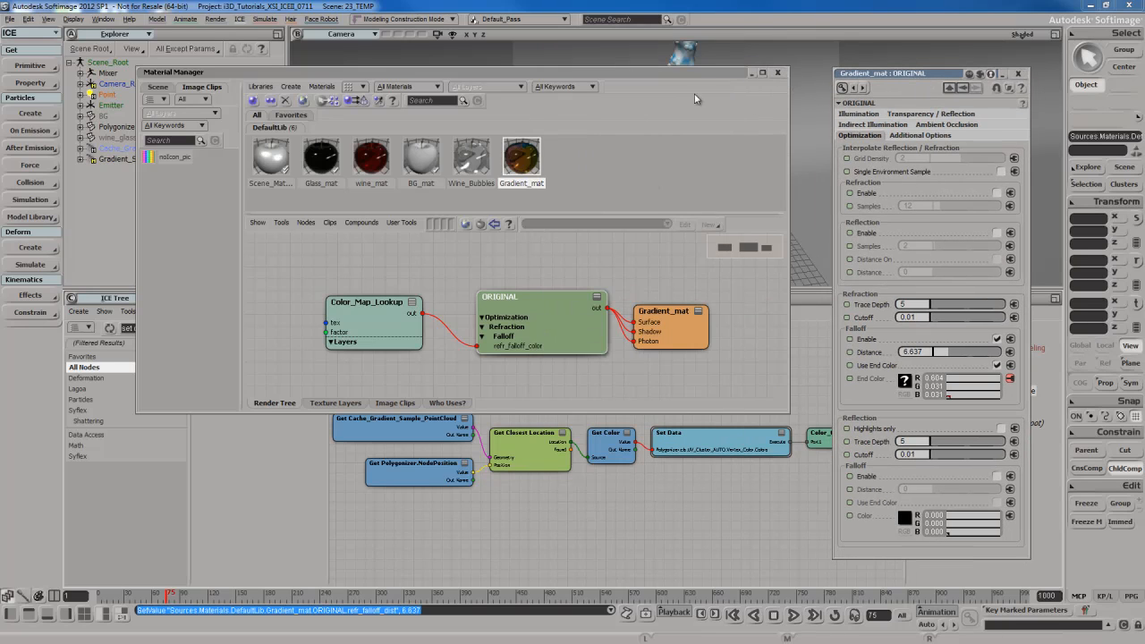
Assign Gradient_mat to the Polygonizer and close the Material Manager, moving the shader's property window aside
left_click_drag(704, 70, 824, 144)
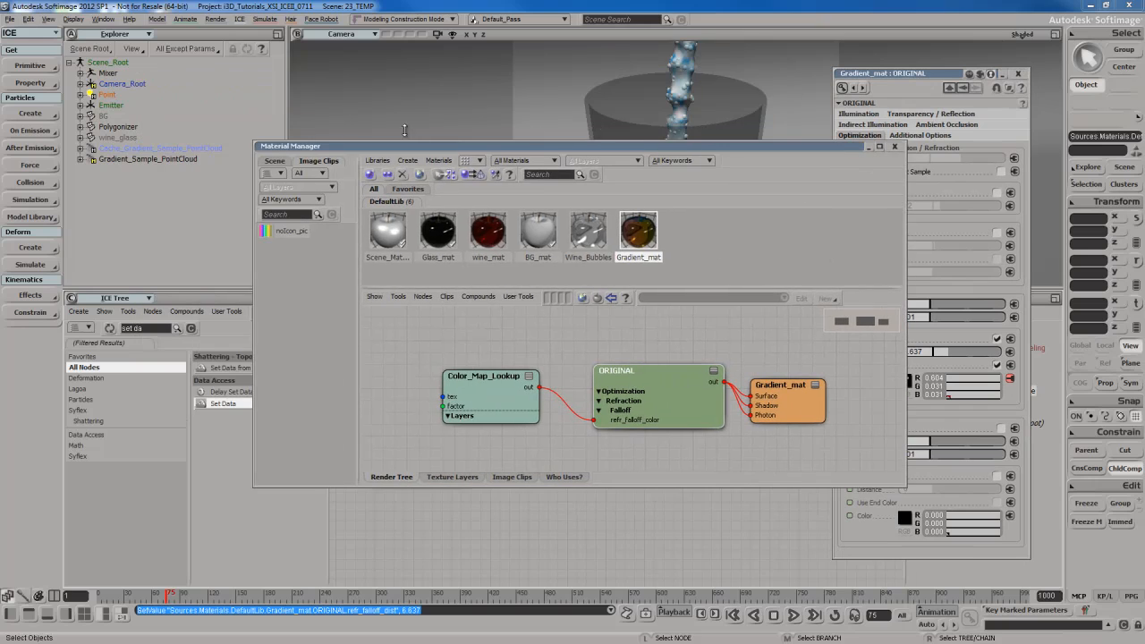
left_click(136, 127)
right_click(650, 231)
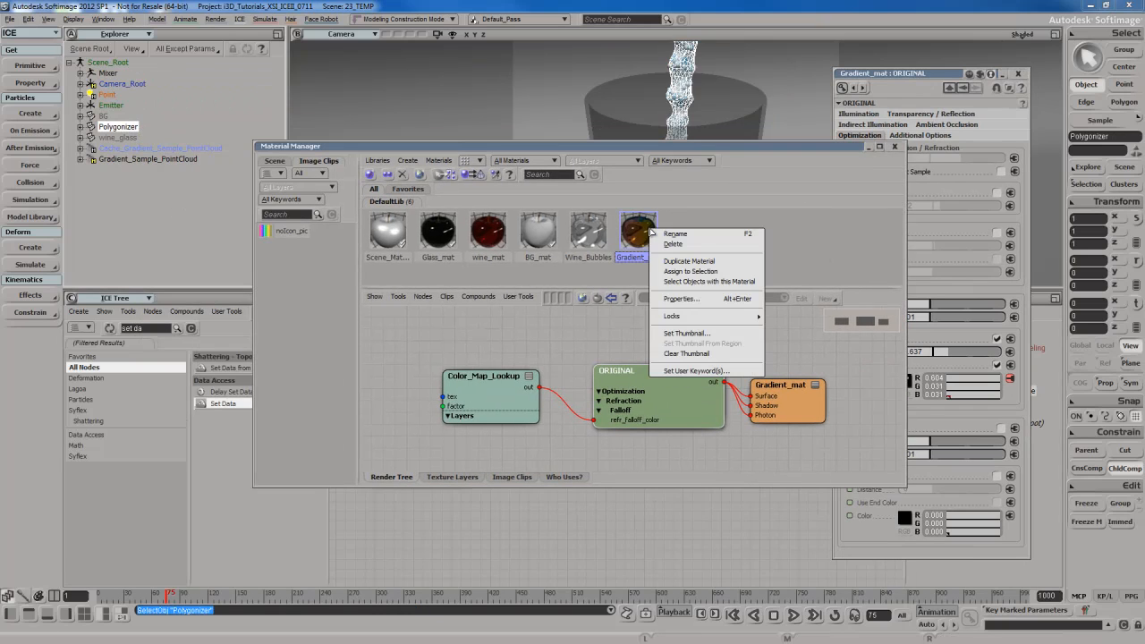
left_click(701, 272)
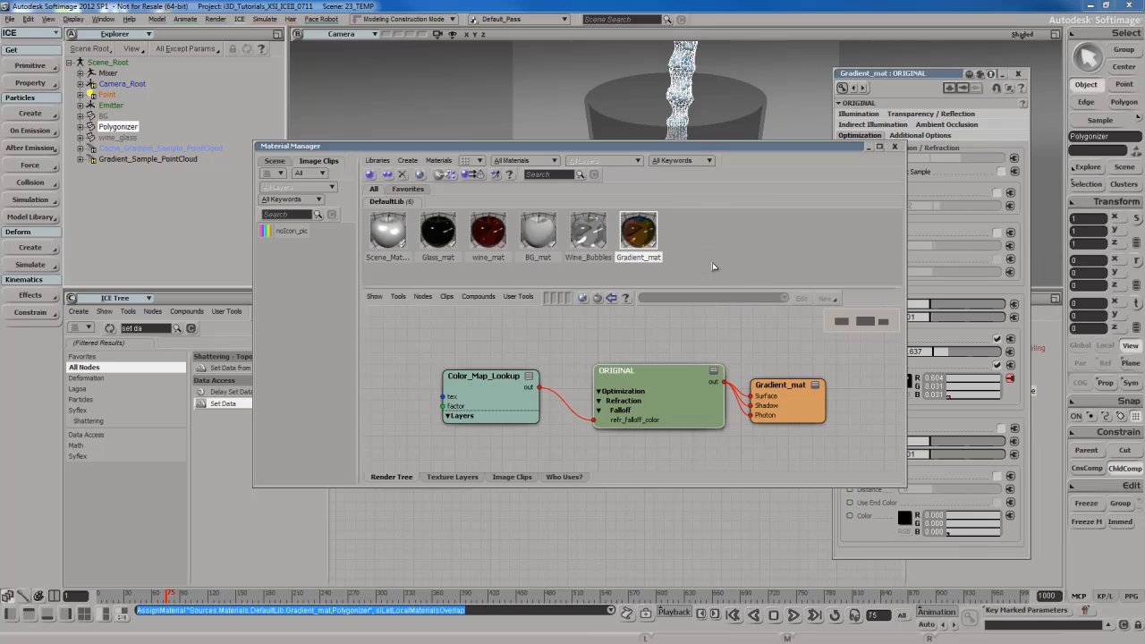
left_click(894, 148)
left_click_drag(1007, 76, 1099, 54)
Hide the Cache_Gradient_Sample_PointCloud object so only the Polygonizer mesh is displayed
key("s")
right_click_drag(770, 216, 770, 184)
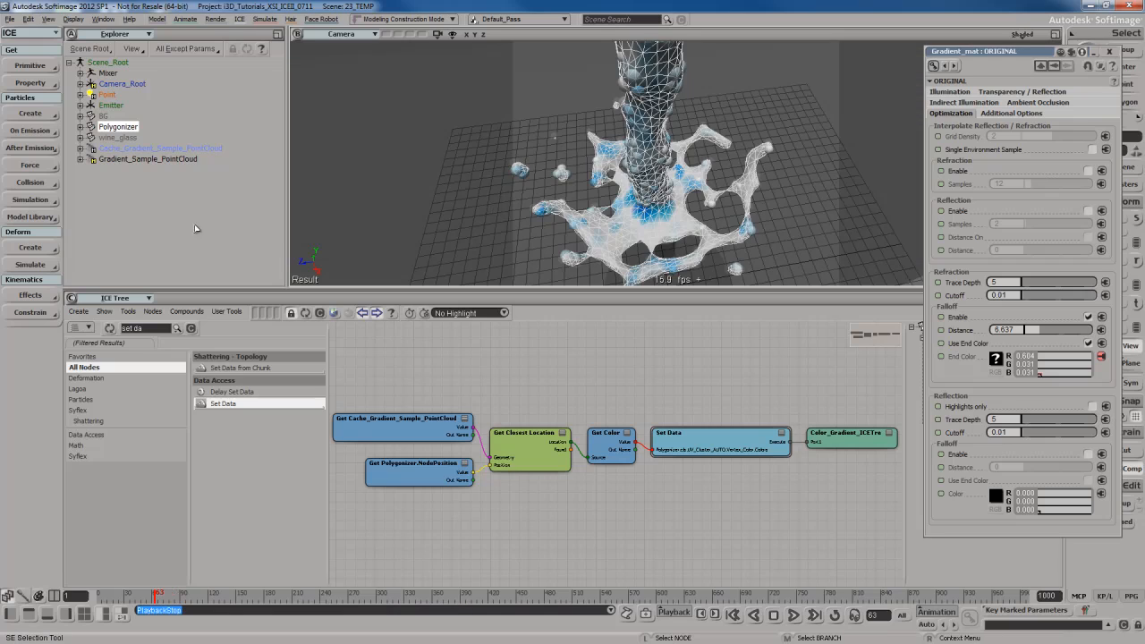
left_click(191, 148)
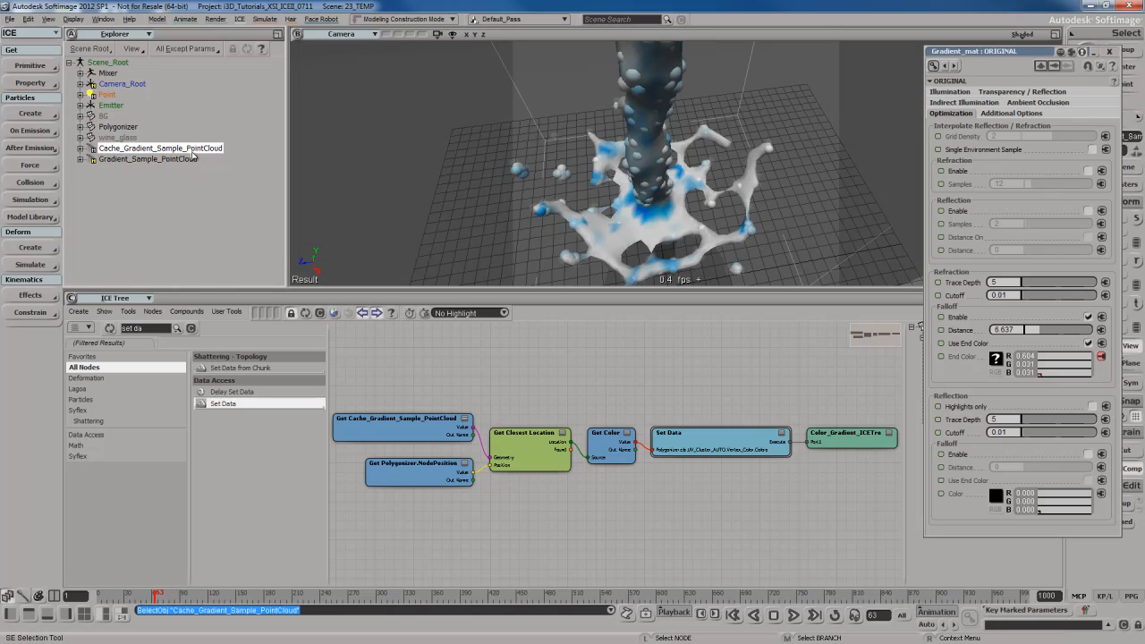
key("h")
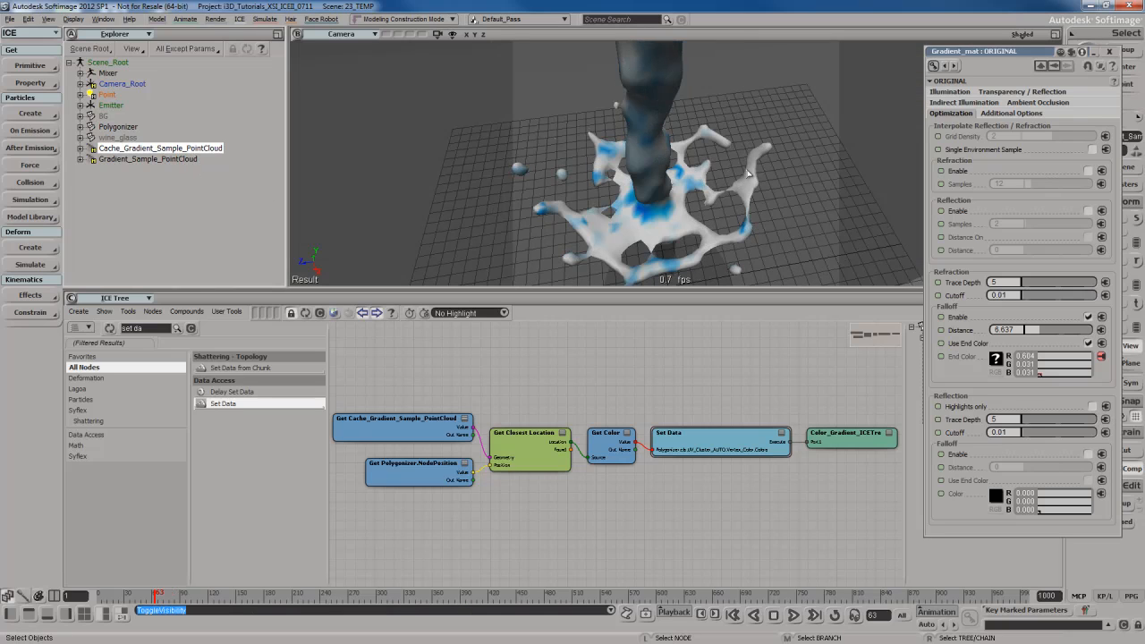
Play the simulation to frame 58 and preview the splash in a render region
key("F10")
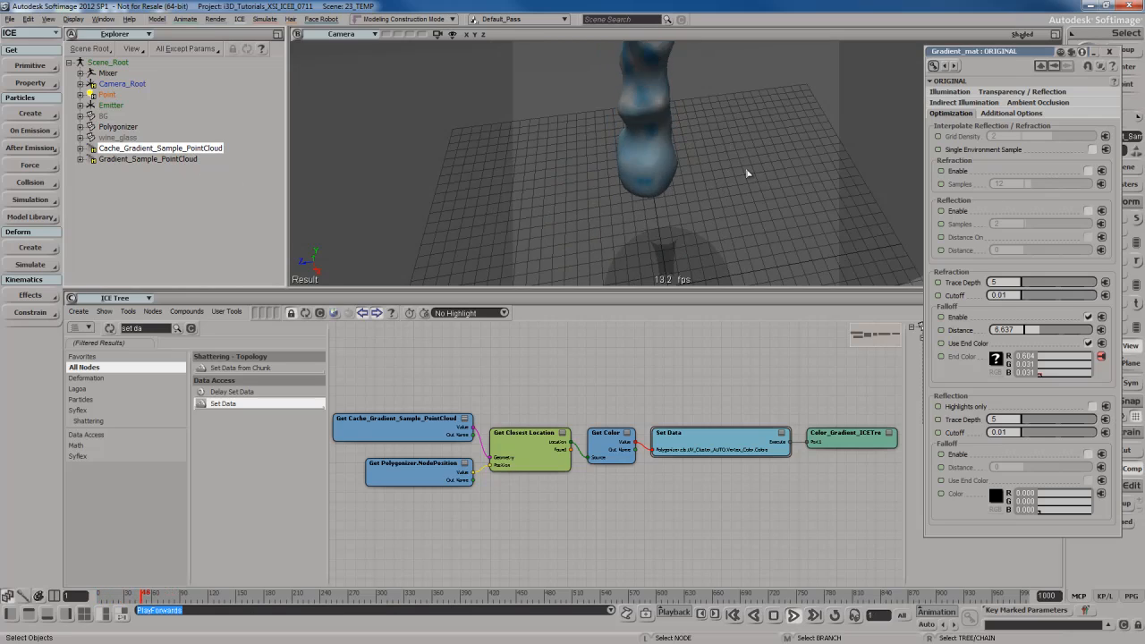
key("Escape")
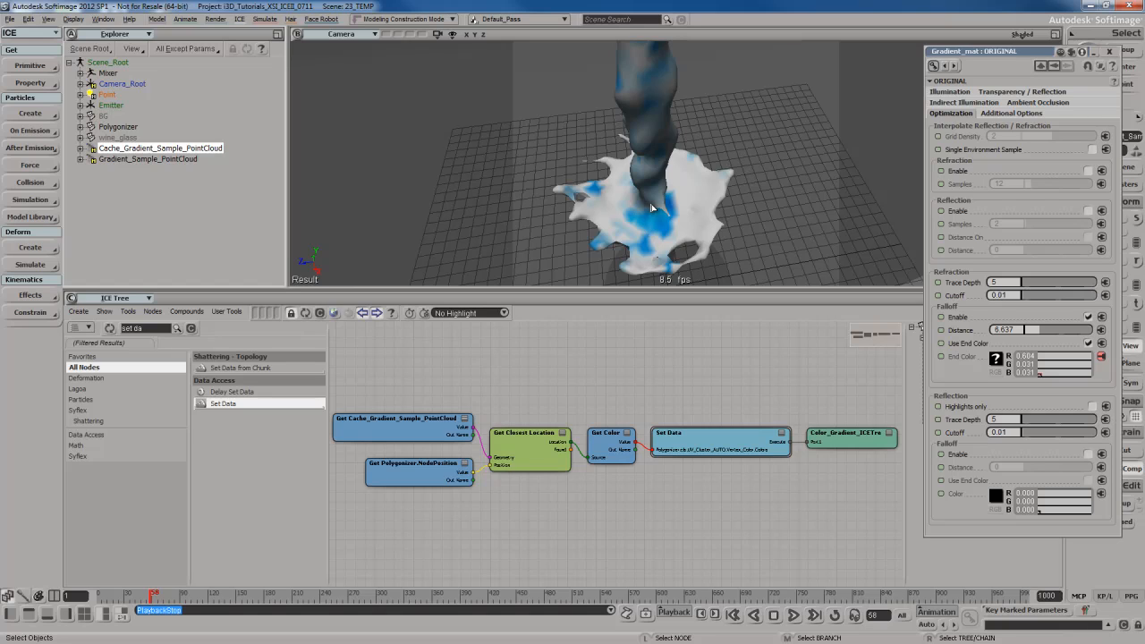
key("q")
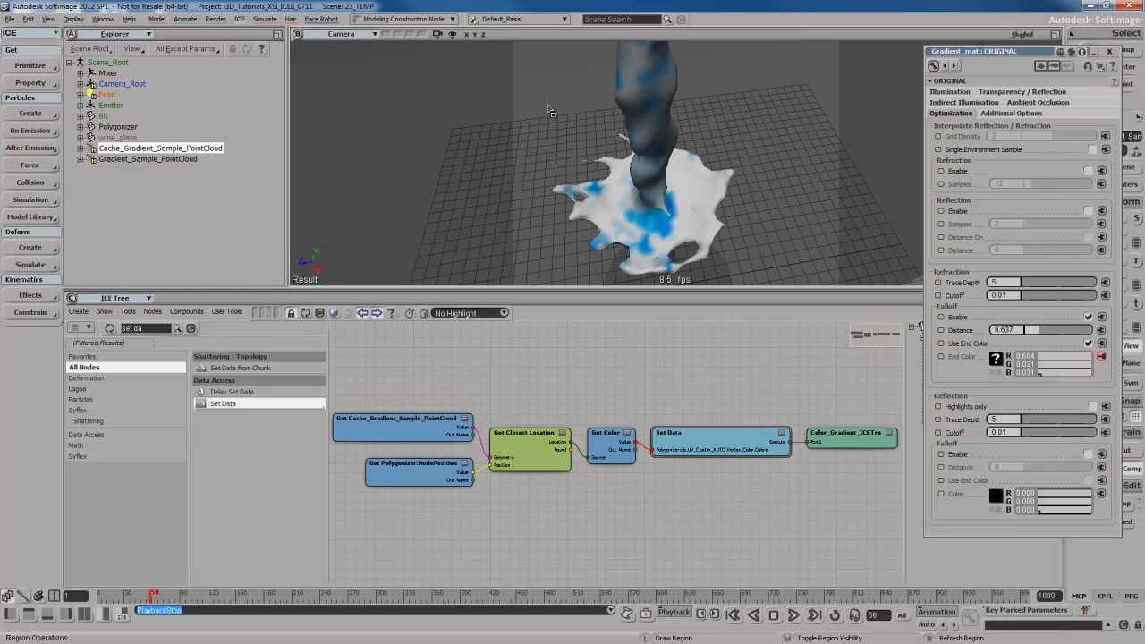
left_click_drag(544, 96, 762, 270)
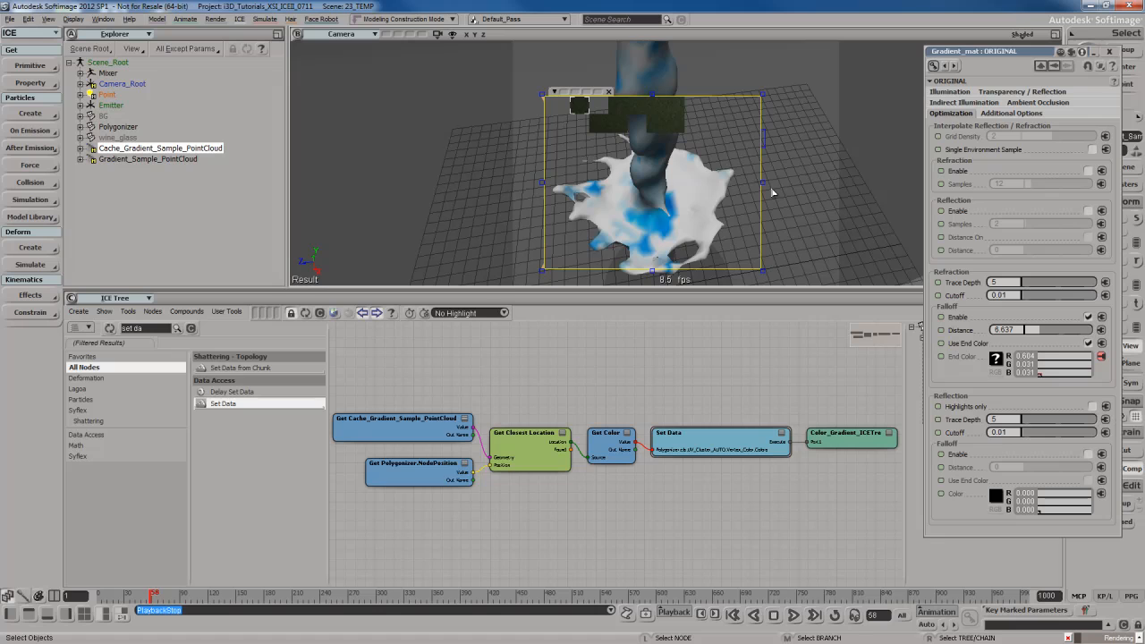
key("shift+q")
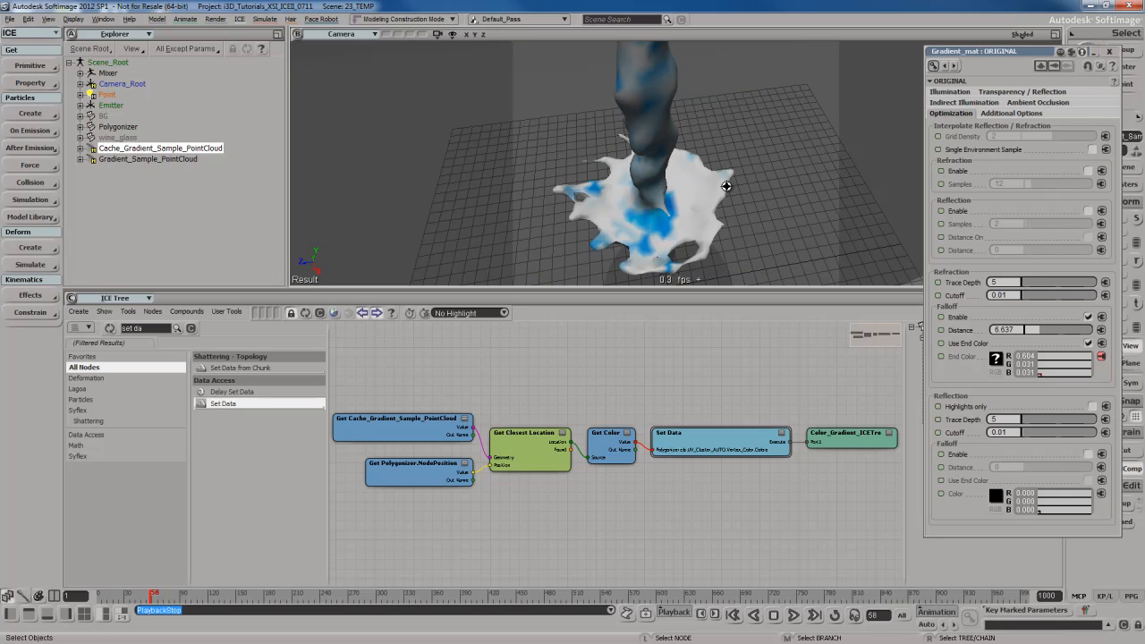
Render a region around the whole splash from a closer, higher camera angle
right_click_drag(727, 186, 726, 200)
middle_click_drag(726, 201, 721, 171)
right_click_drag(721, 171, 719, 190)
middle_click_drag(719, 189, 705, 199)
key("q")
left_click_drag(548, 104, 758, 269)
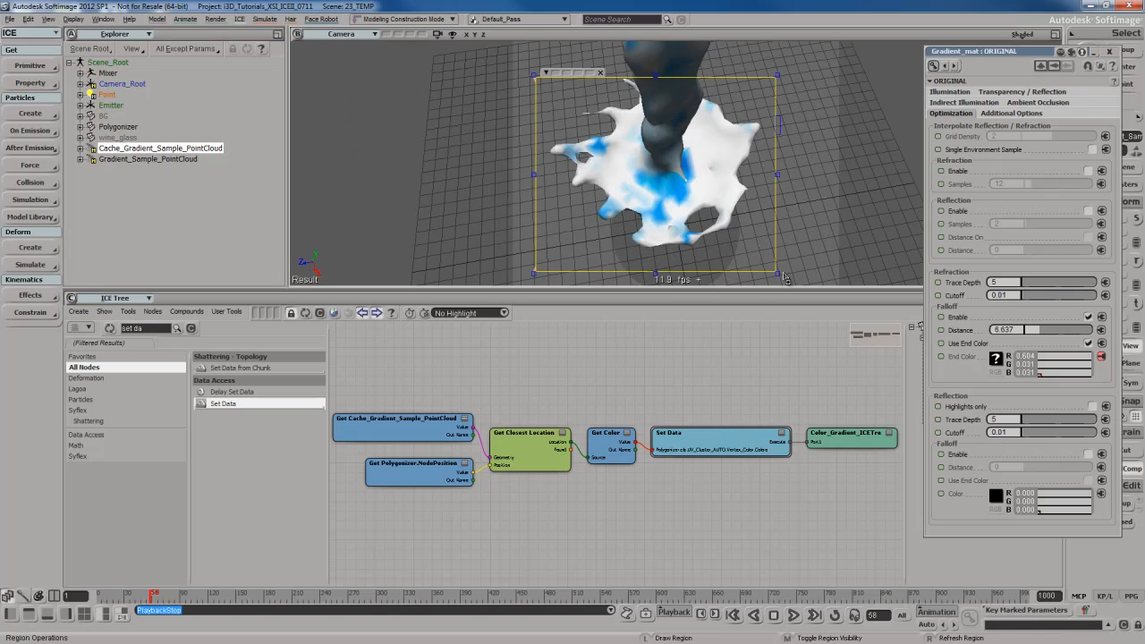
left_click_drag(785, 278, 800, 276)
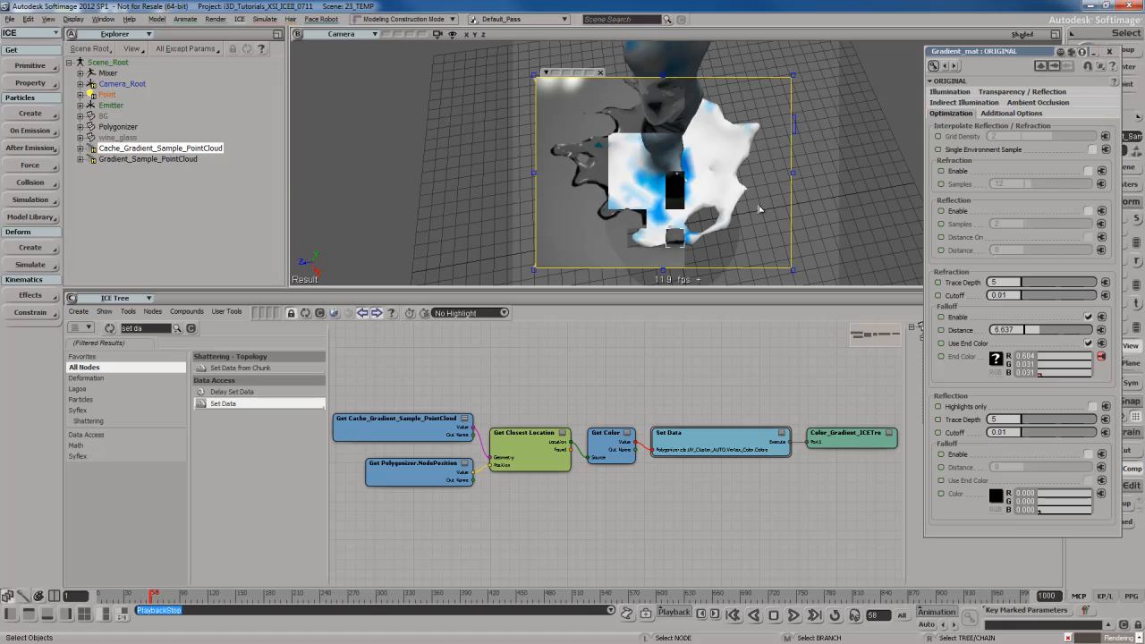
key("q")
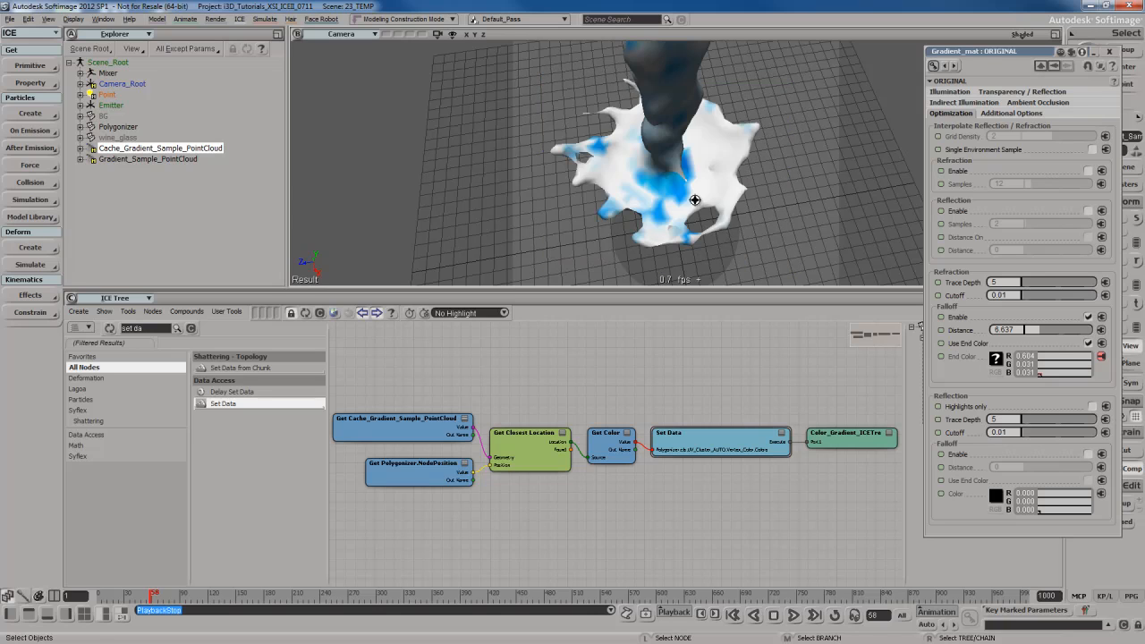
Load Cache_Gradient_Sample_PointCloud's ICE tree and open the properties of its Lagoa Density Color Gradient node
key("s")
middle_click_drag(694, 200, 706, 177)
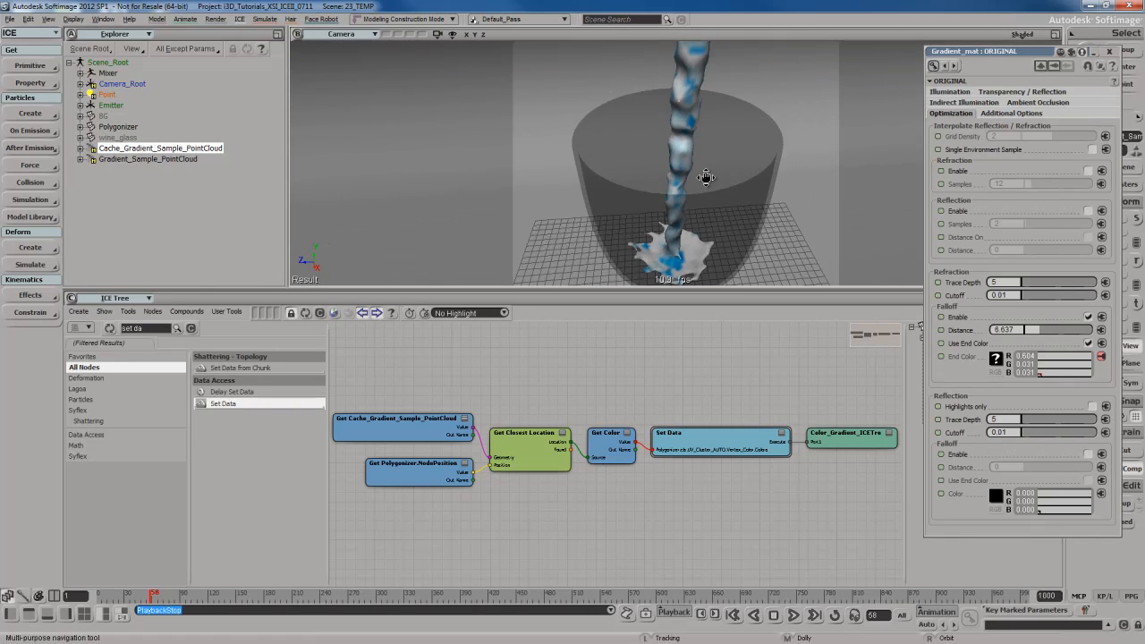
right_click_drag(706, 177, 711, 159)
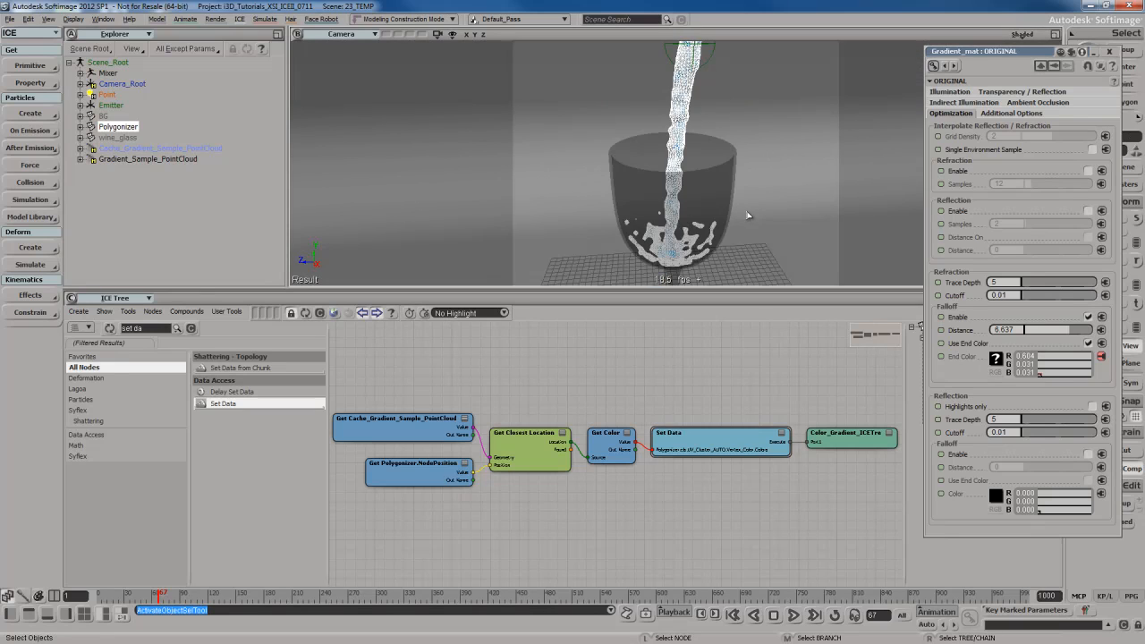
key("s")
right_click_drag(705, 206, 691, 213)
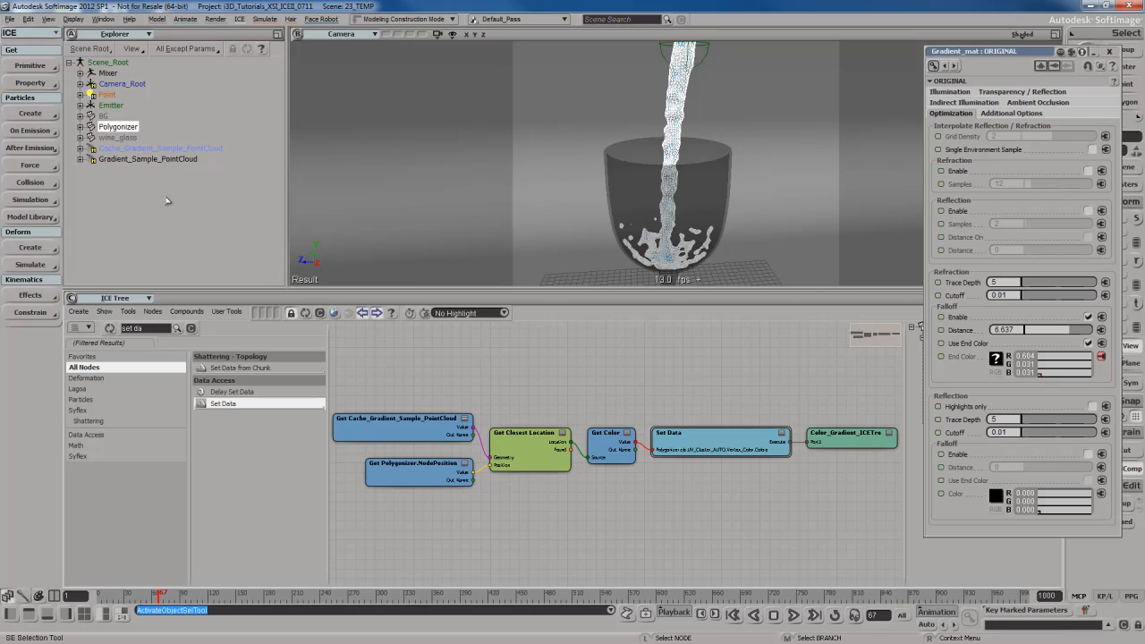
left_click(160, 148)
left_click(305, 313)
double_click(501, 447)
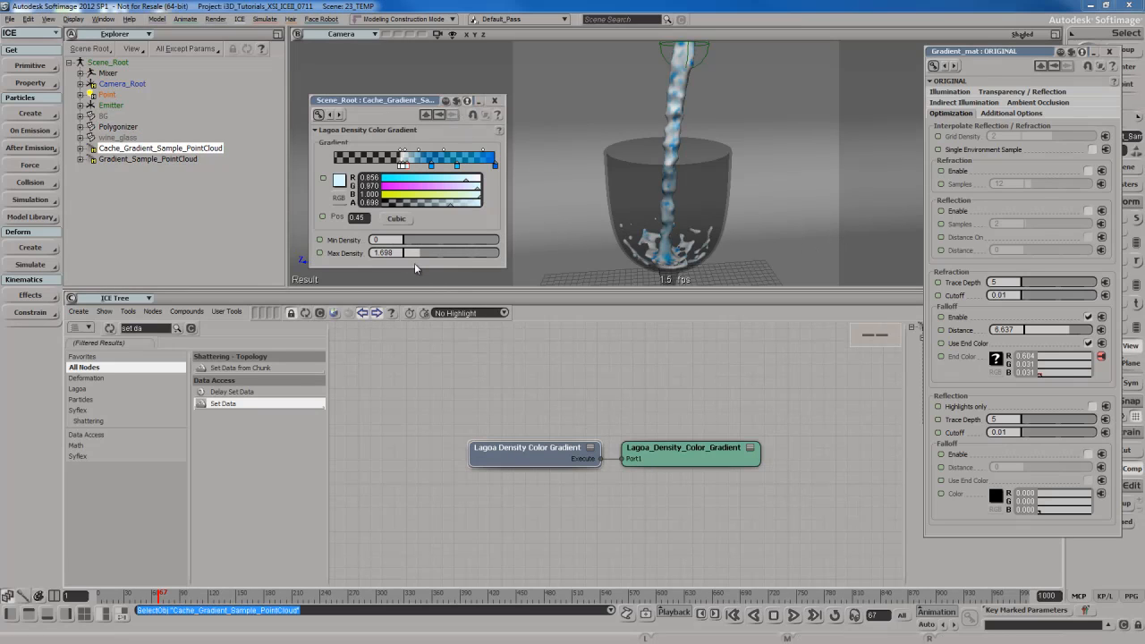
Lower the Lagoa Density Color Gradient's Max Density to 0.503
left_click(398, 253)
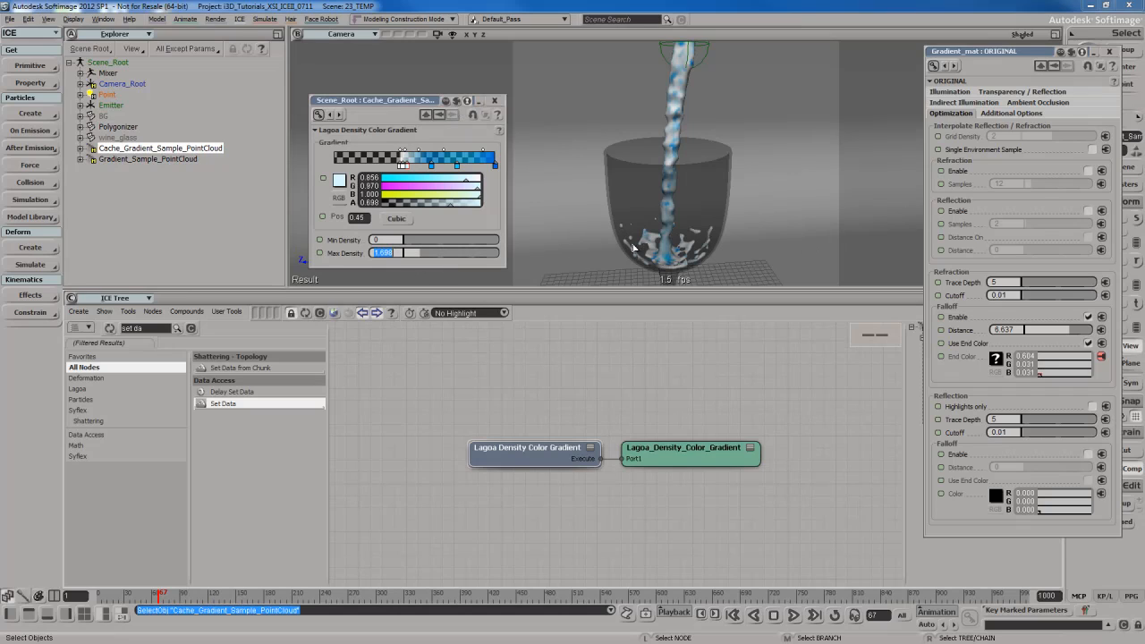
left_click(427, 252)
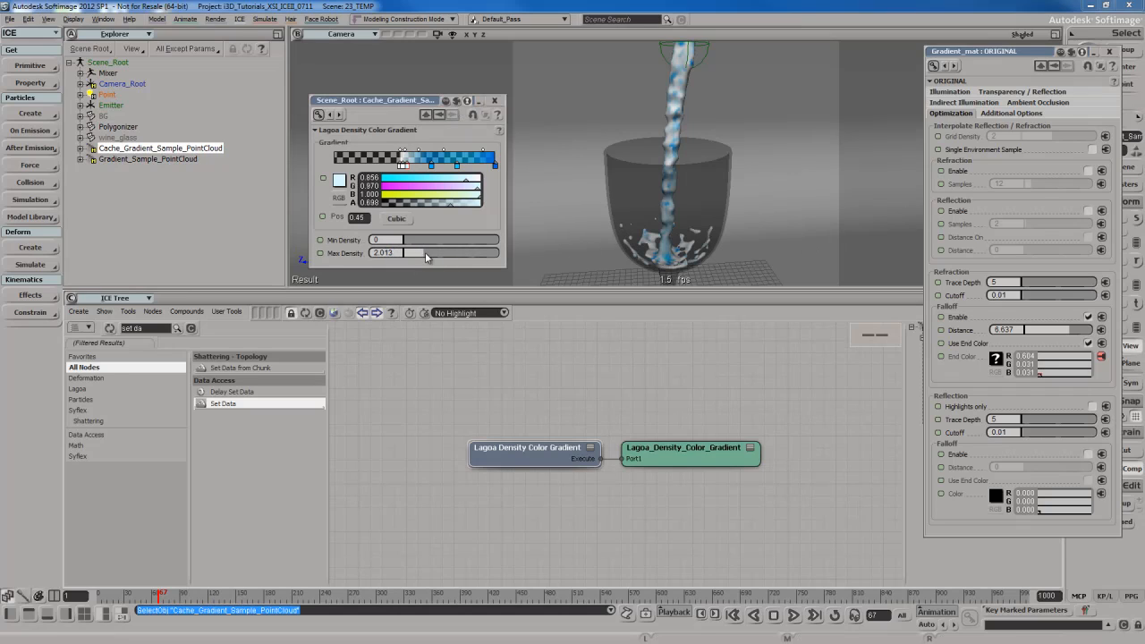
left_click_drag(433, 257, 412, 257)
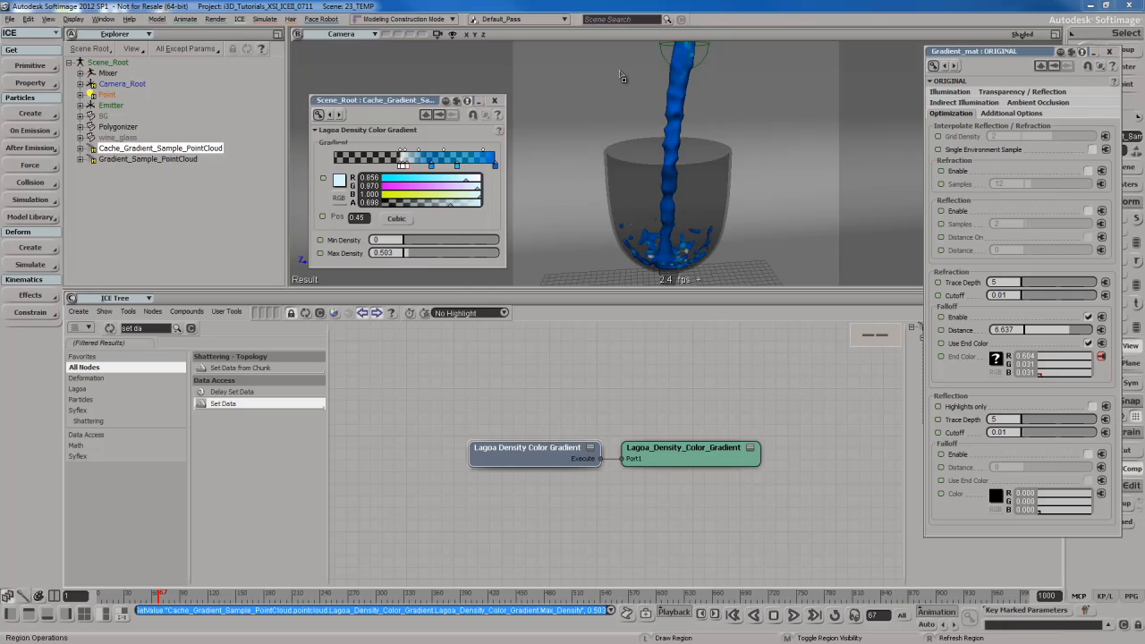
Preview the falling stream above the glass in a render region
key("q")
left_click_drag(608, 59, 726, 211)
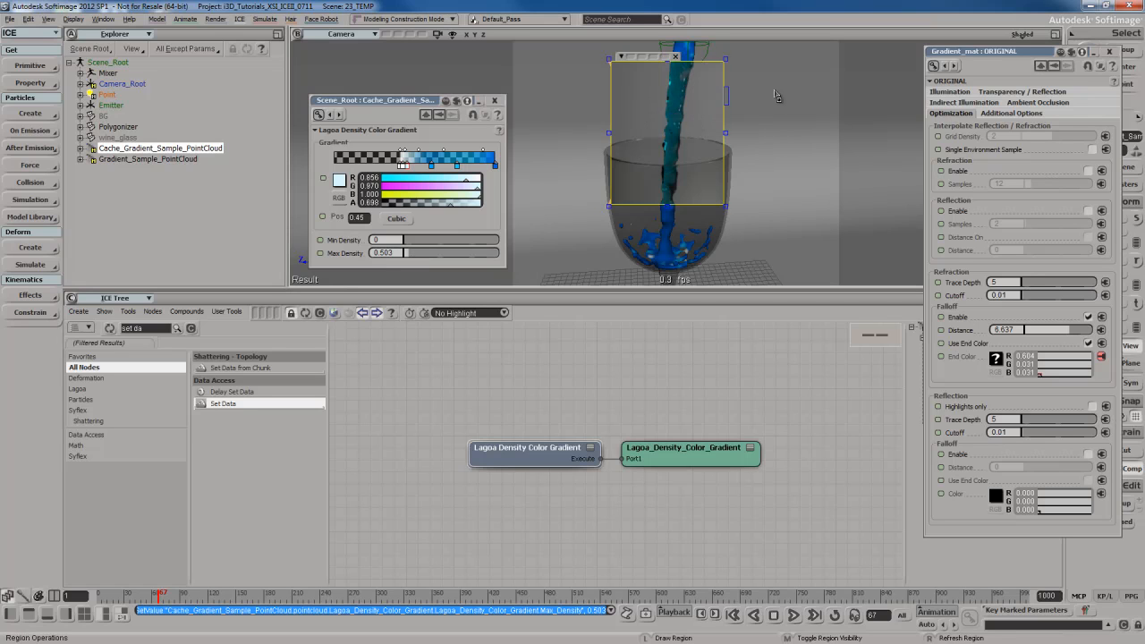
key("shift+q")
Render a region over the splash inside the glass from a high camera angle
key("s")
right_click_drag(695, 122, 720, 180)
scroll(700, 210, "up", 3)
key("s")
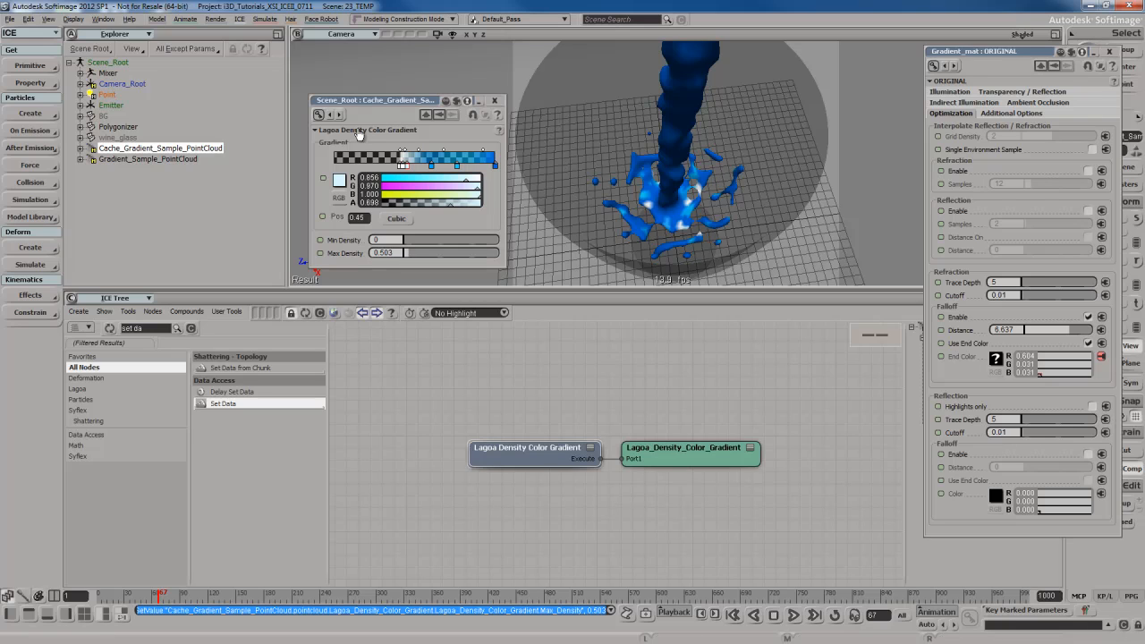
key("q")
left_click_drag(573, 93, 776, 268)
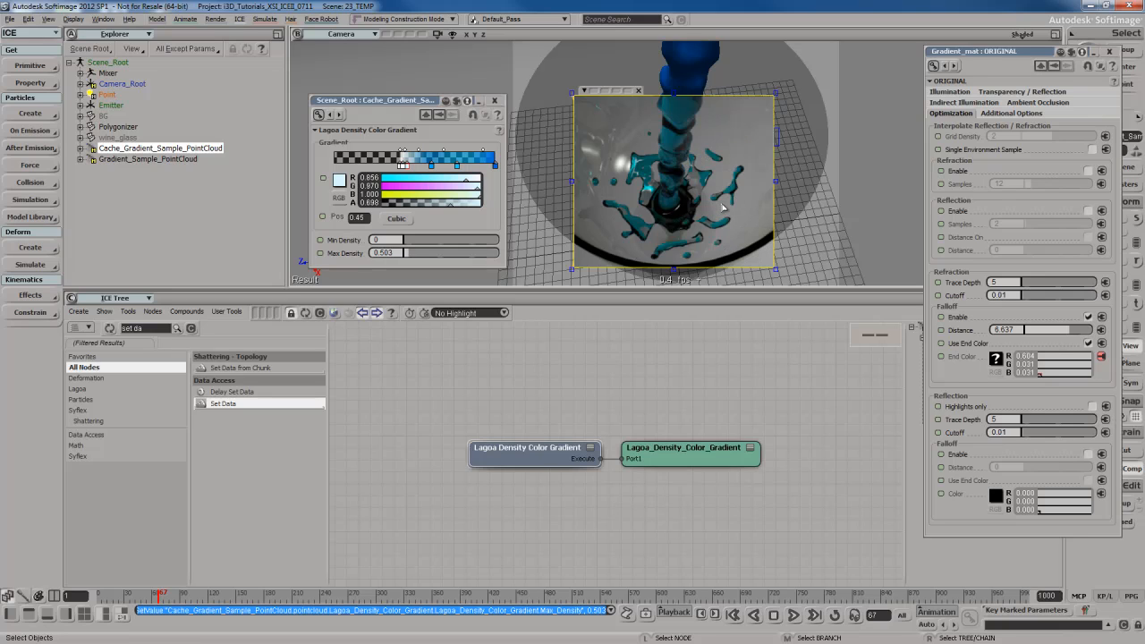
key("shift+q")
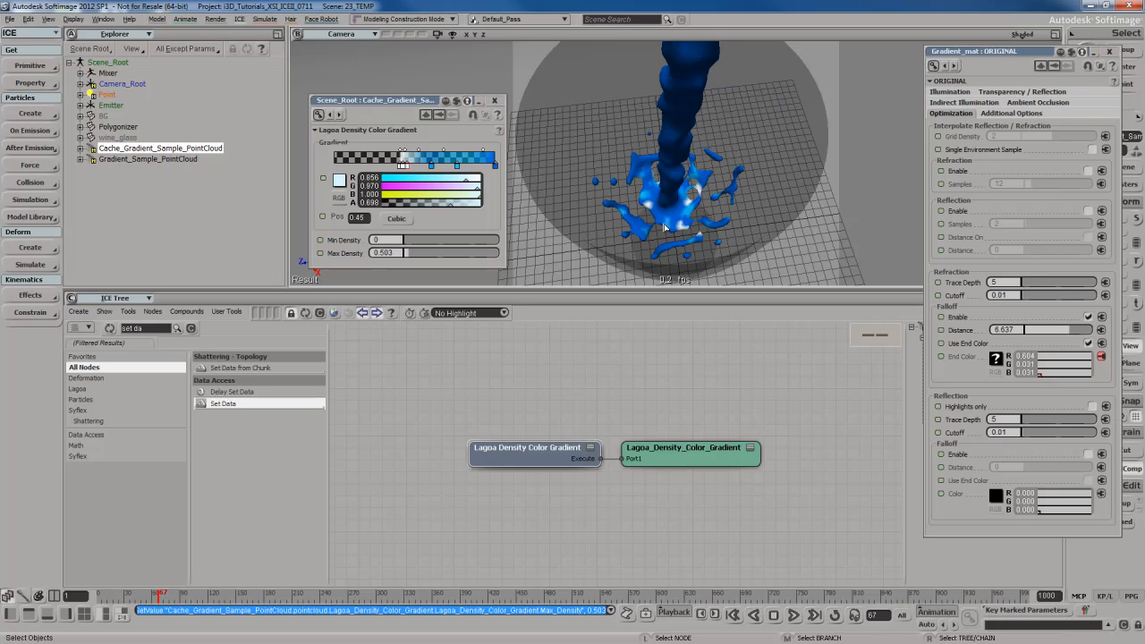
Set the color gradient's Max Density to 1 and render a region over the stream and splash
key("s")
right_click_drag(673, 179, 658, 220)
left_click(385, 253)
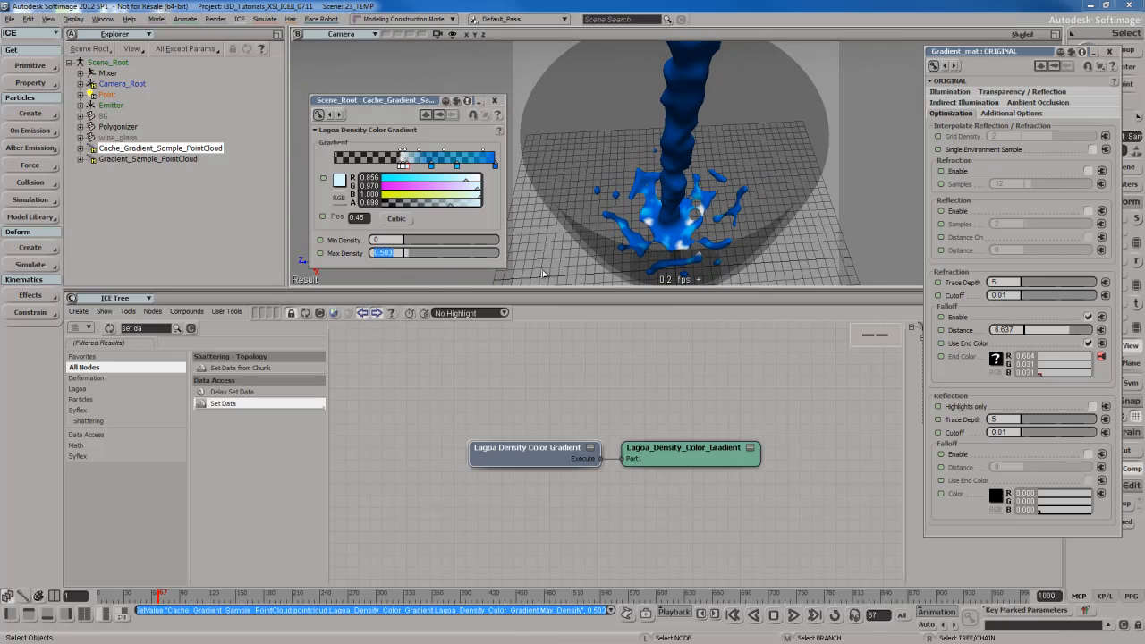
type("1")
key("Return")
key("q")
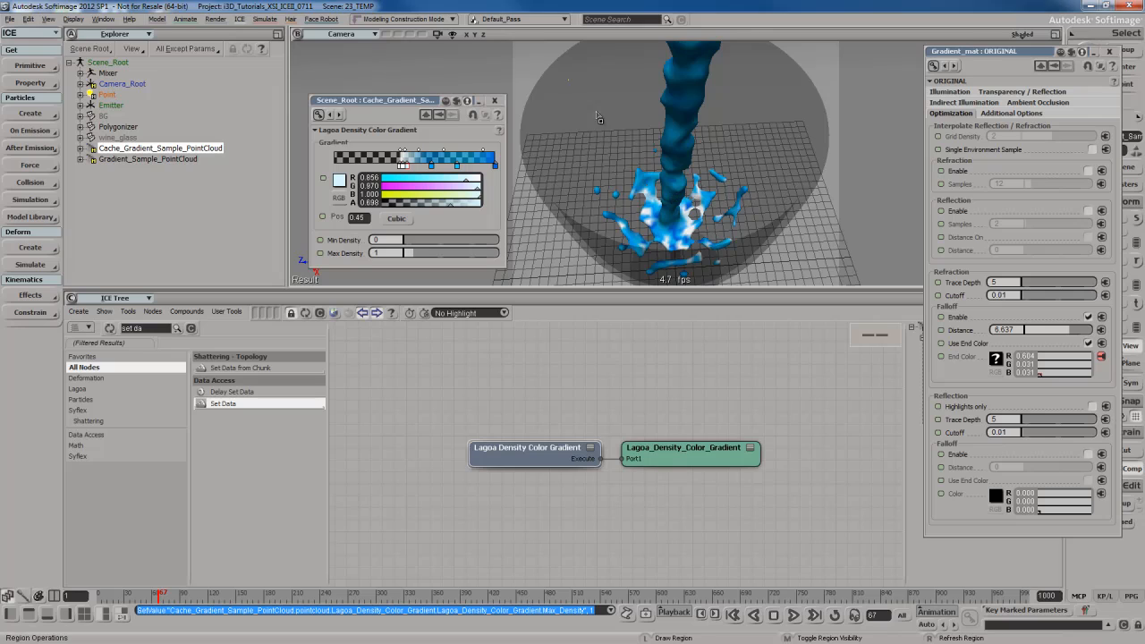
mouse_move(566, 76)
left_mouse_down()
mouse_move(819, 253)
mouse_move(789, 280)
left_mouse_up()
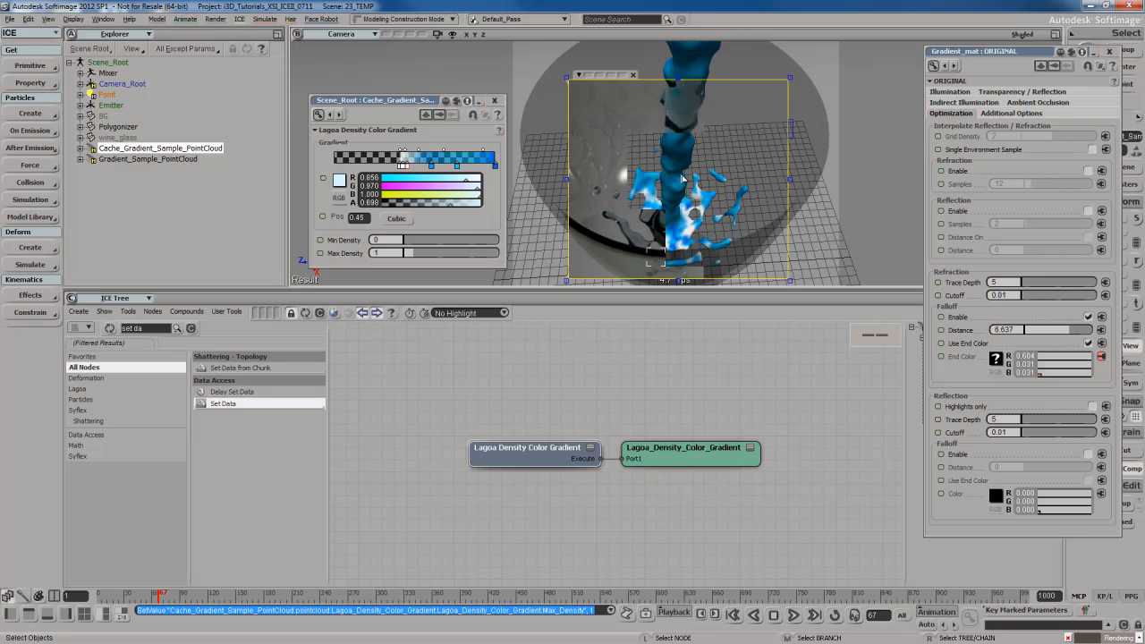
Render a region over the falling stream and the glass rim from a low side camera angle
key("q")
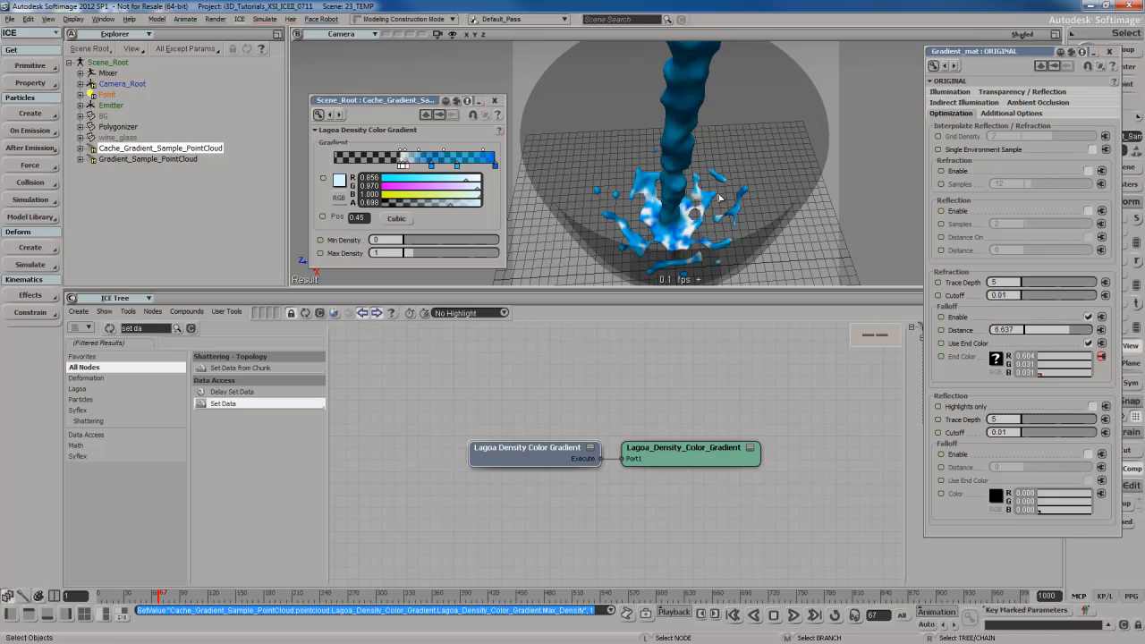
key("s")
mouse_move(767, 196)
right_mouse_down()
mouse_move(716, 109)
mouse_move(725, 145)
right_mouse_up()
left_click_drag(724, 145, 725, 161)
key("q")
mouse_move(612, 69)
left_mouse_down()
mouse_move(712, 205)
mouse_move(742, 281)
left_mouse_up()
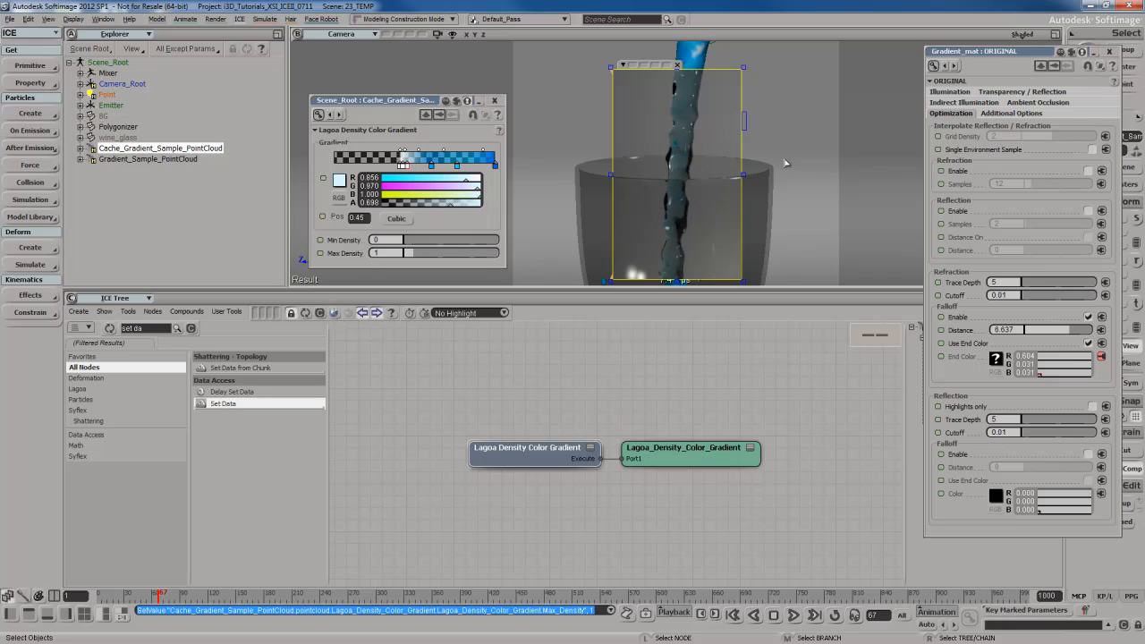
Close the render region, view the glass from above, and play the simulation forward to frame 113
key("q")
key("s")
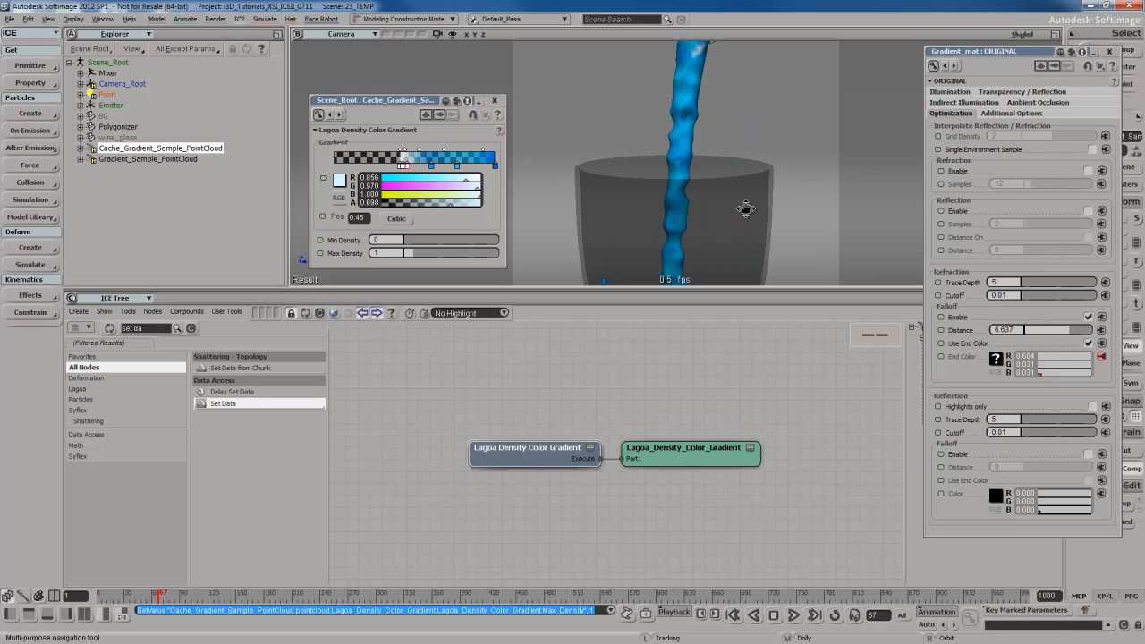
left_click_drag(746, 206, 749, 158)
right_click_drag(748, 158, 759, 185)
key("s")
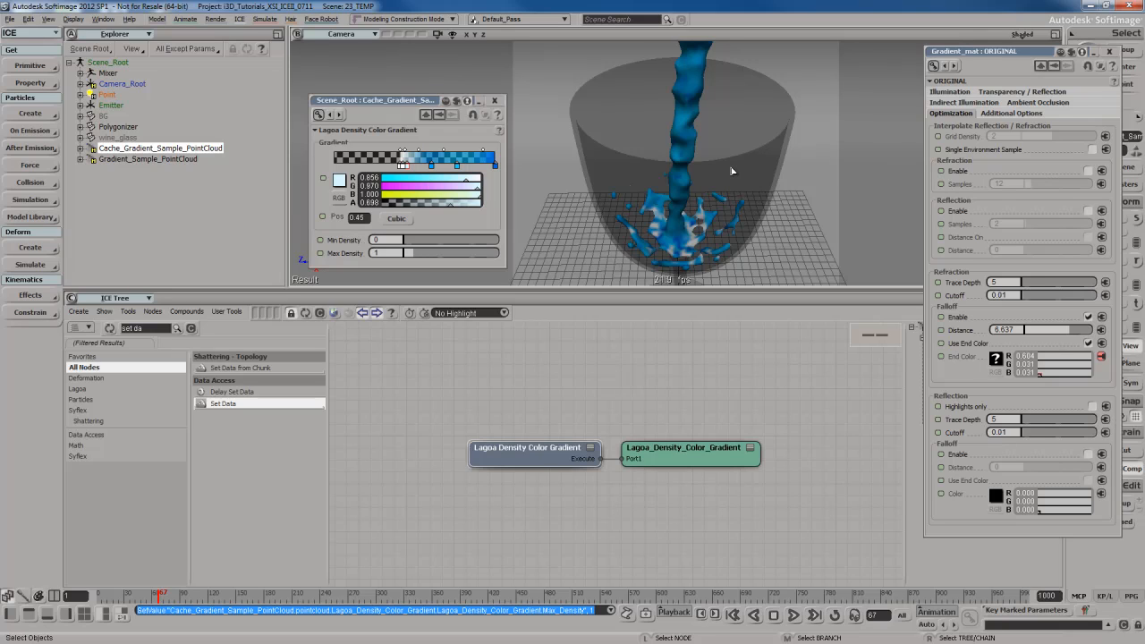
key("alt+period")
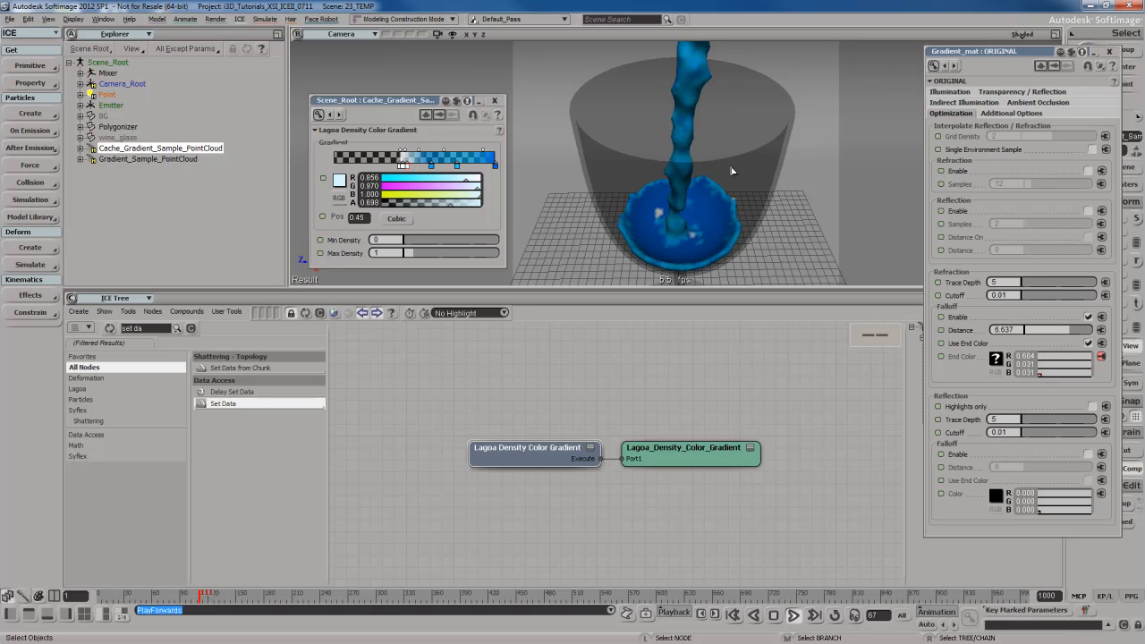
key("Escape")
Render a region over the liquid pooling in the glass from a close, high camera angle
key("s")
right_click_drag(731, 170, 603, 145)
scroll(723, 157, "up", 3)
key("s")
left_click_drag(577, 60, 809, 269)
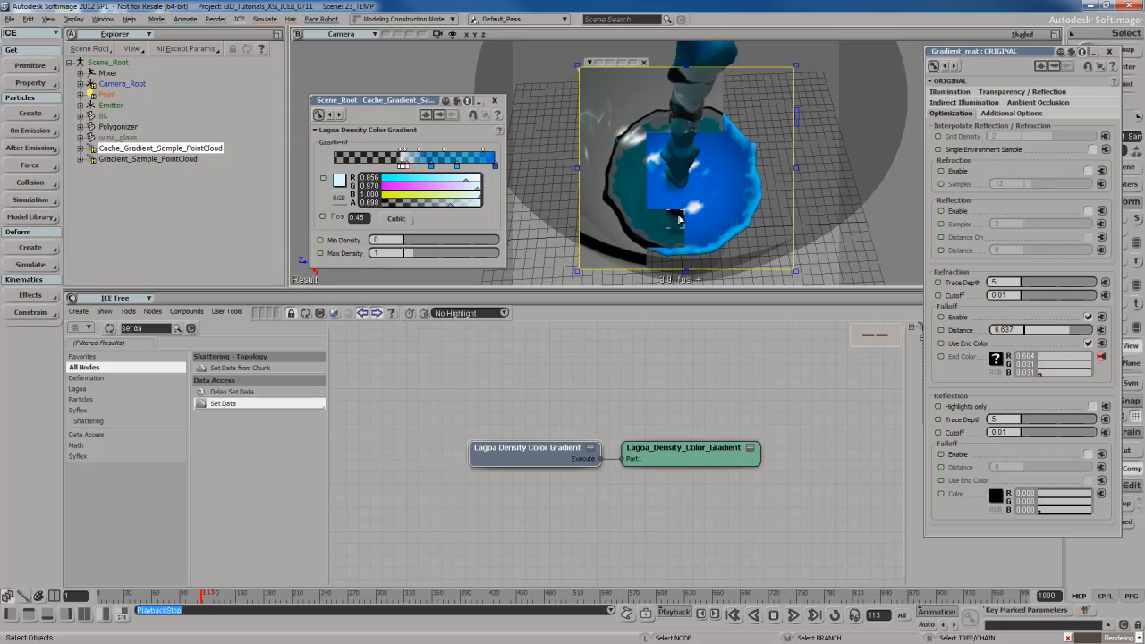
Preview the stream and pooled liquid through the side of the whole glass in a render region, and close it
key("s")
right_click_drag(700, 141, 703, 97)
middle_click_drag(703, 97, 702, 97)
left_click_drag(618, 68, 750, 286)
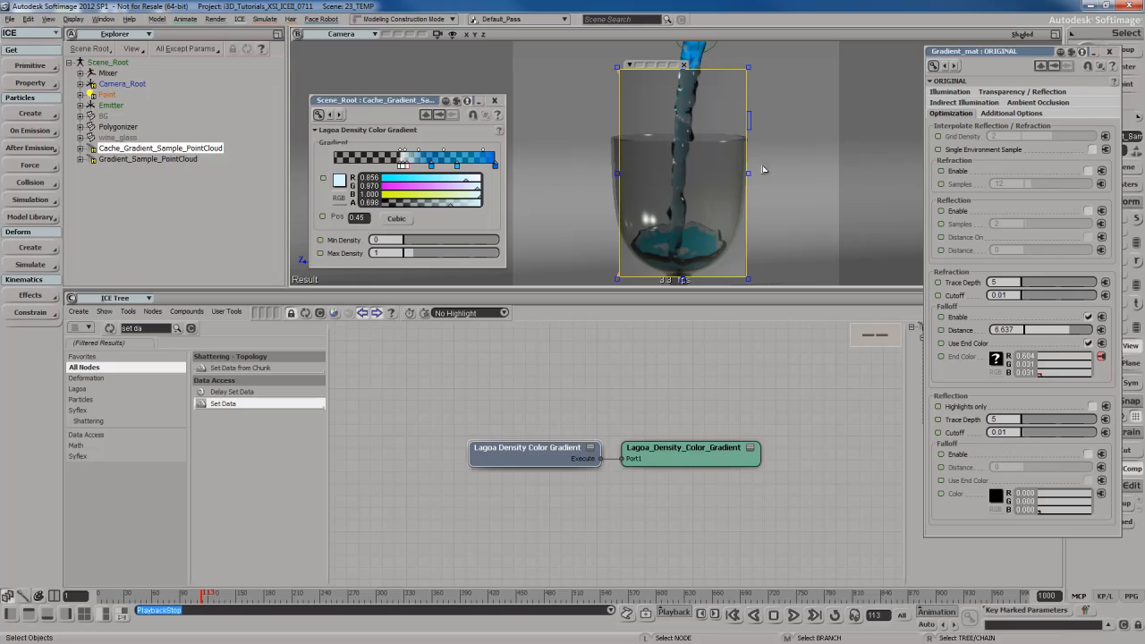
key("s")
key("q")
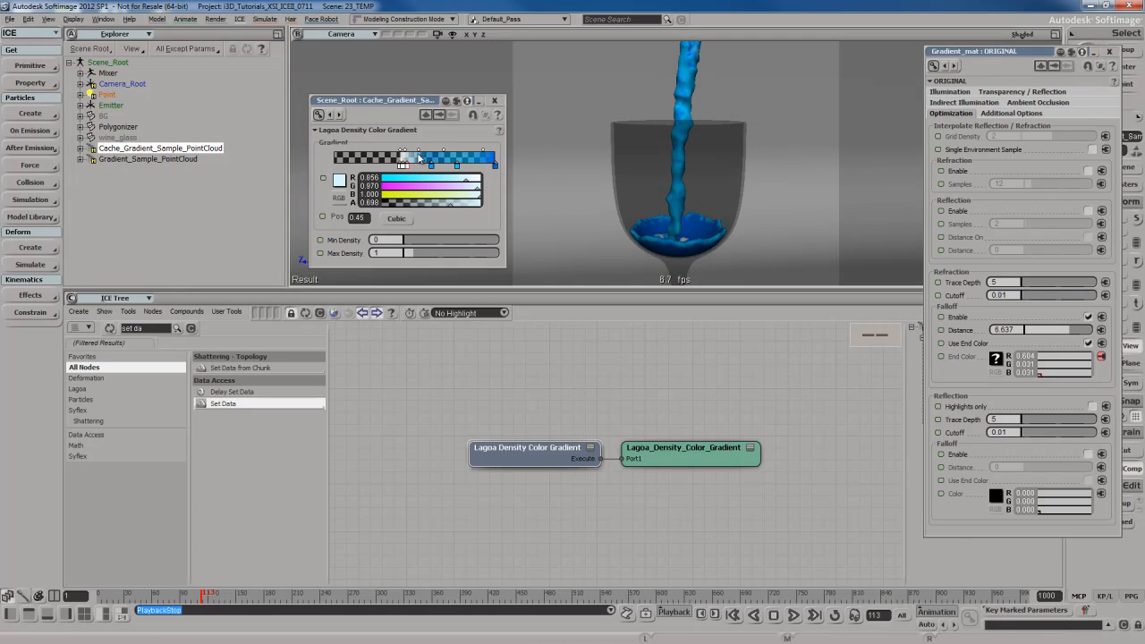
Close the Lagoa Density Color Gradient properties and locate the Cached Sim Post Effect option among the after-emission particle effects
left_click(495, 101)
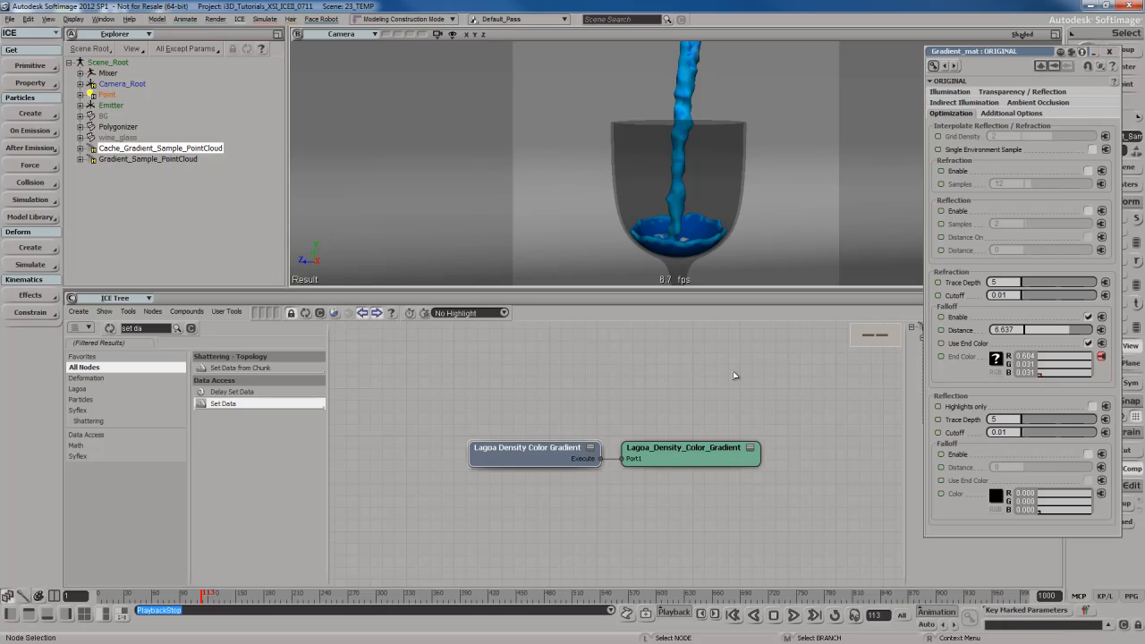
left_click(29, 148)
mouse_move(116, 354)
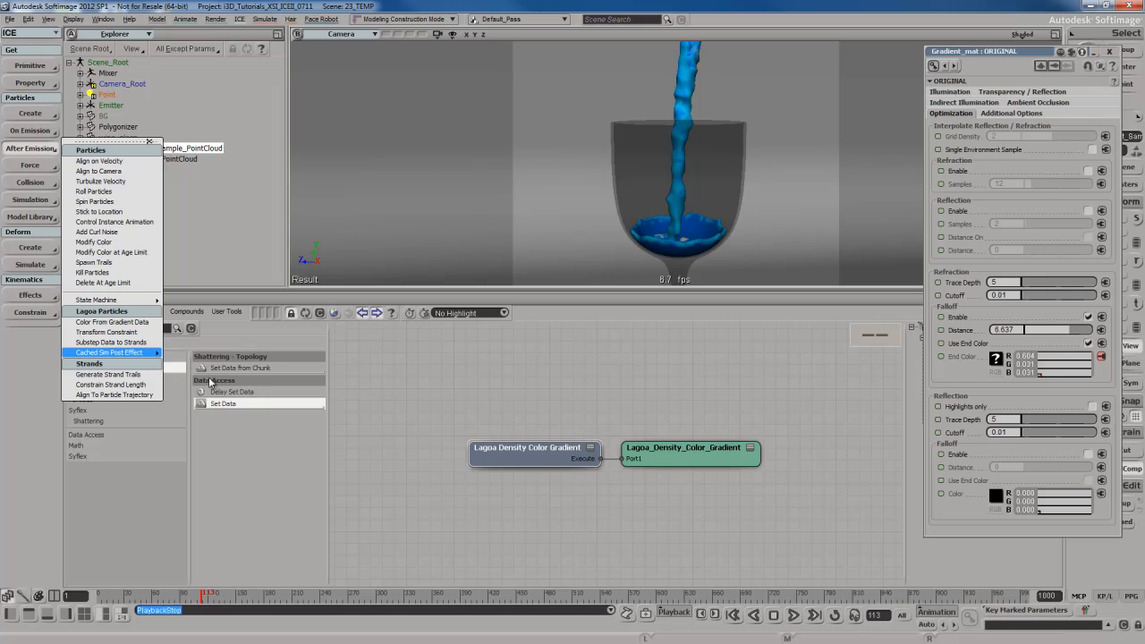
left_click(661, 379)
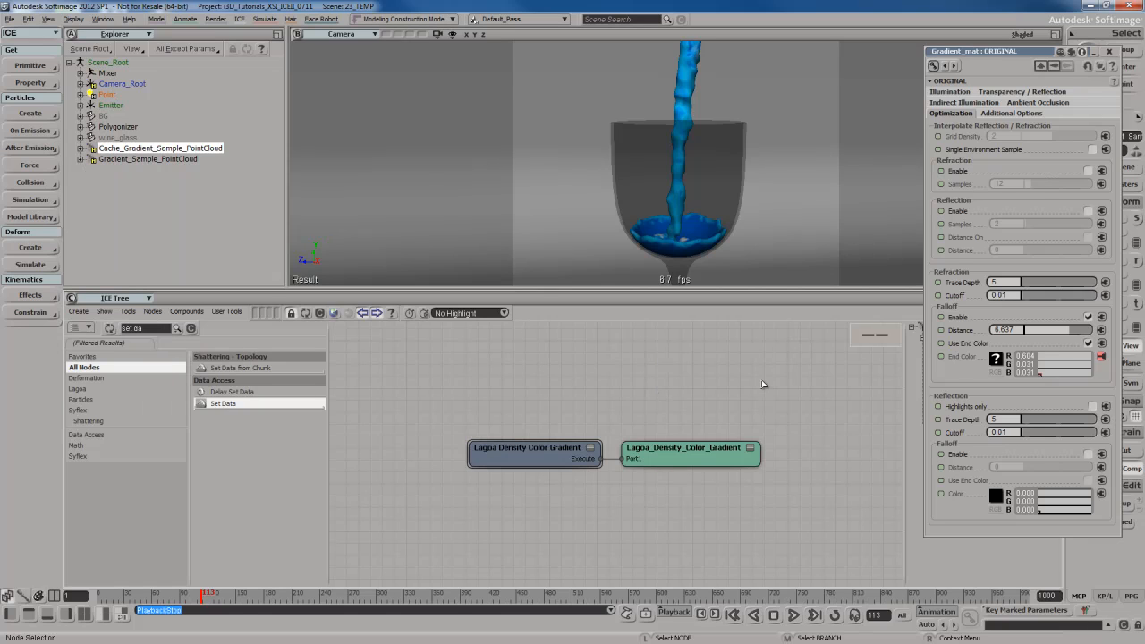